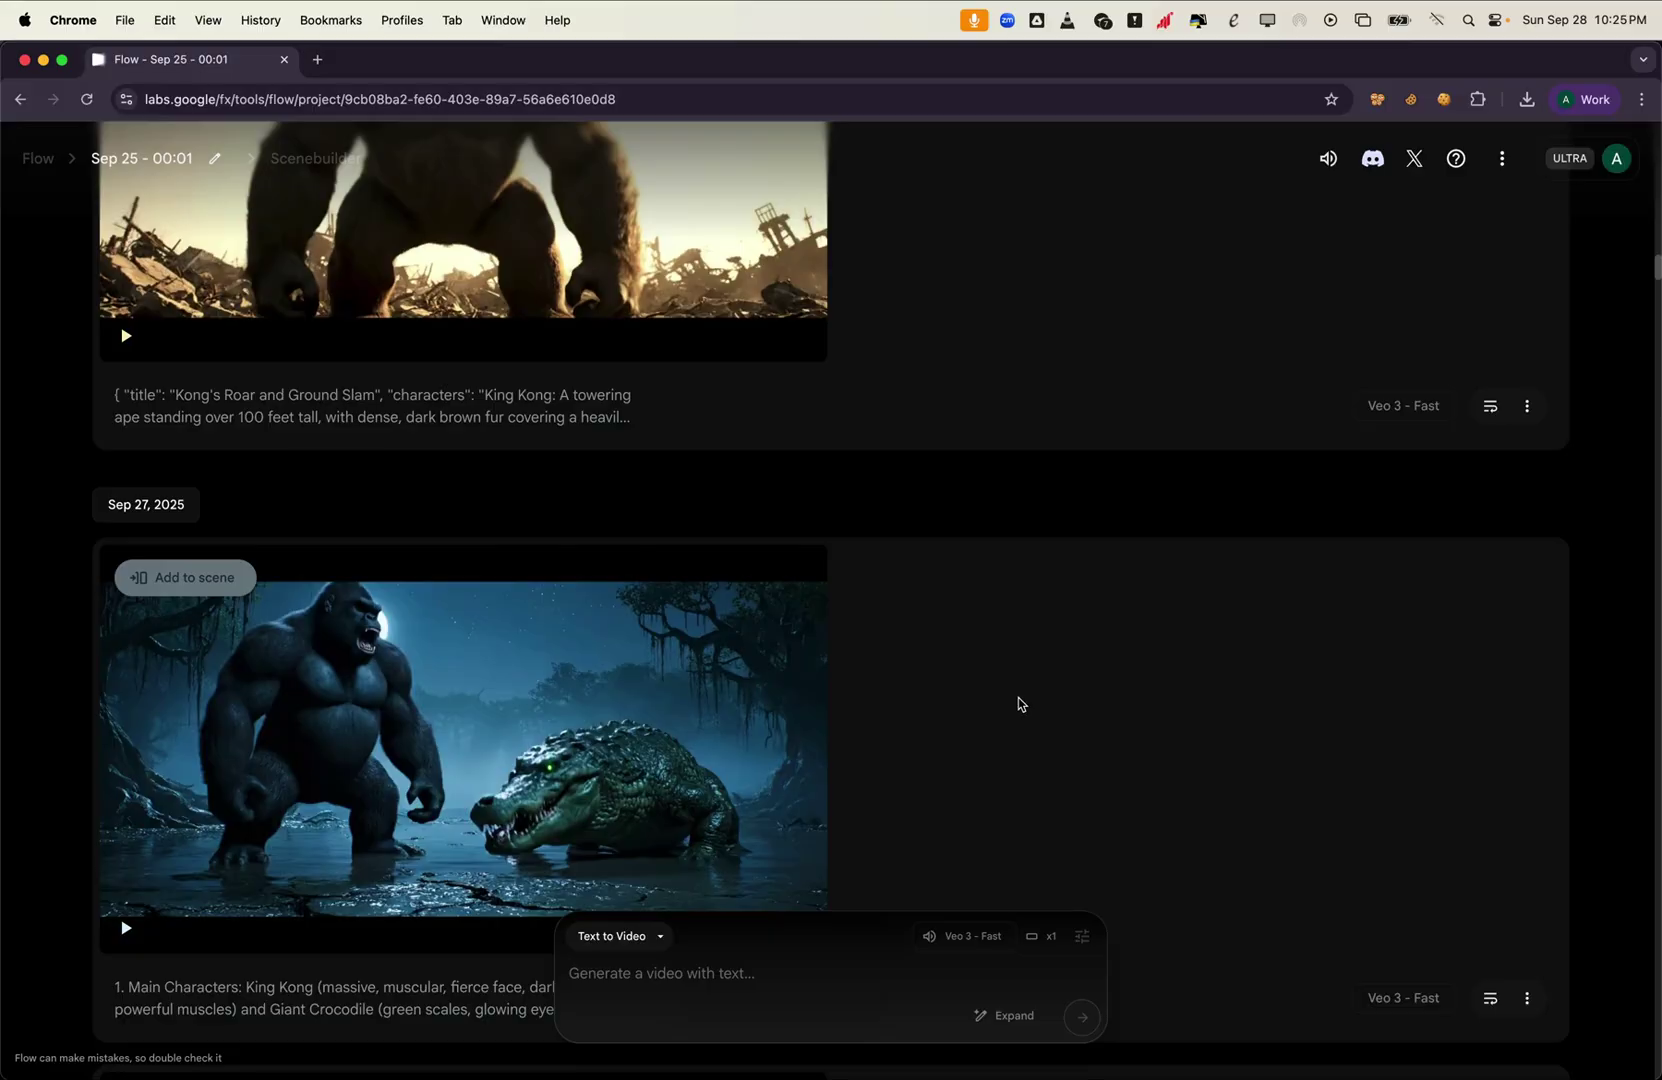
- Scroll the Bigfoot Comeback channel page, then browse the 'king kong vs crocodile battle' search results
scroll(1018, 700, "up", 8)
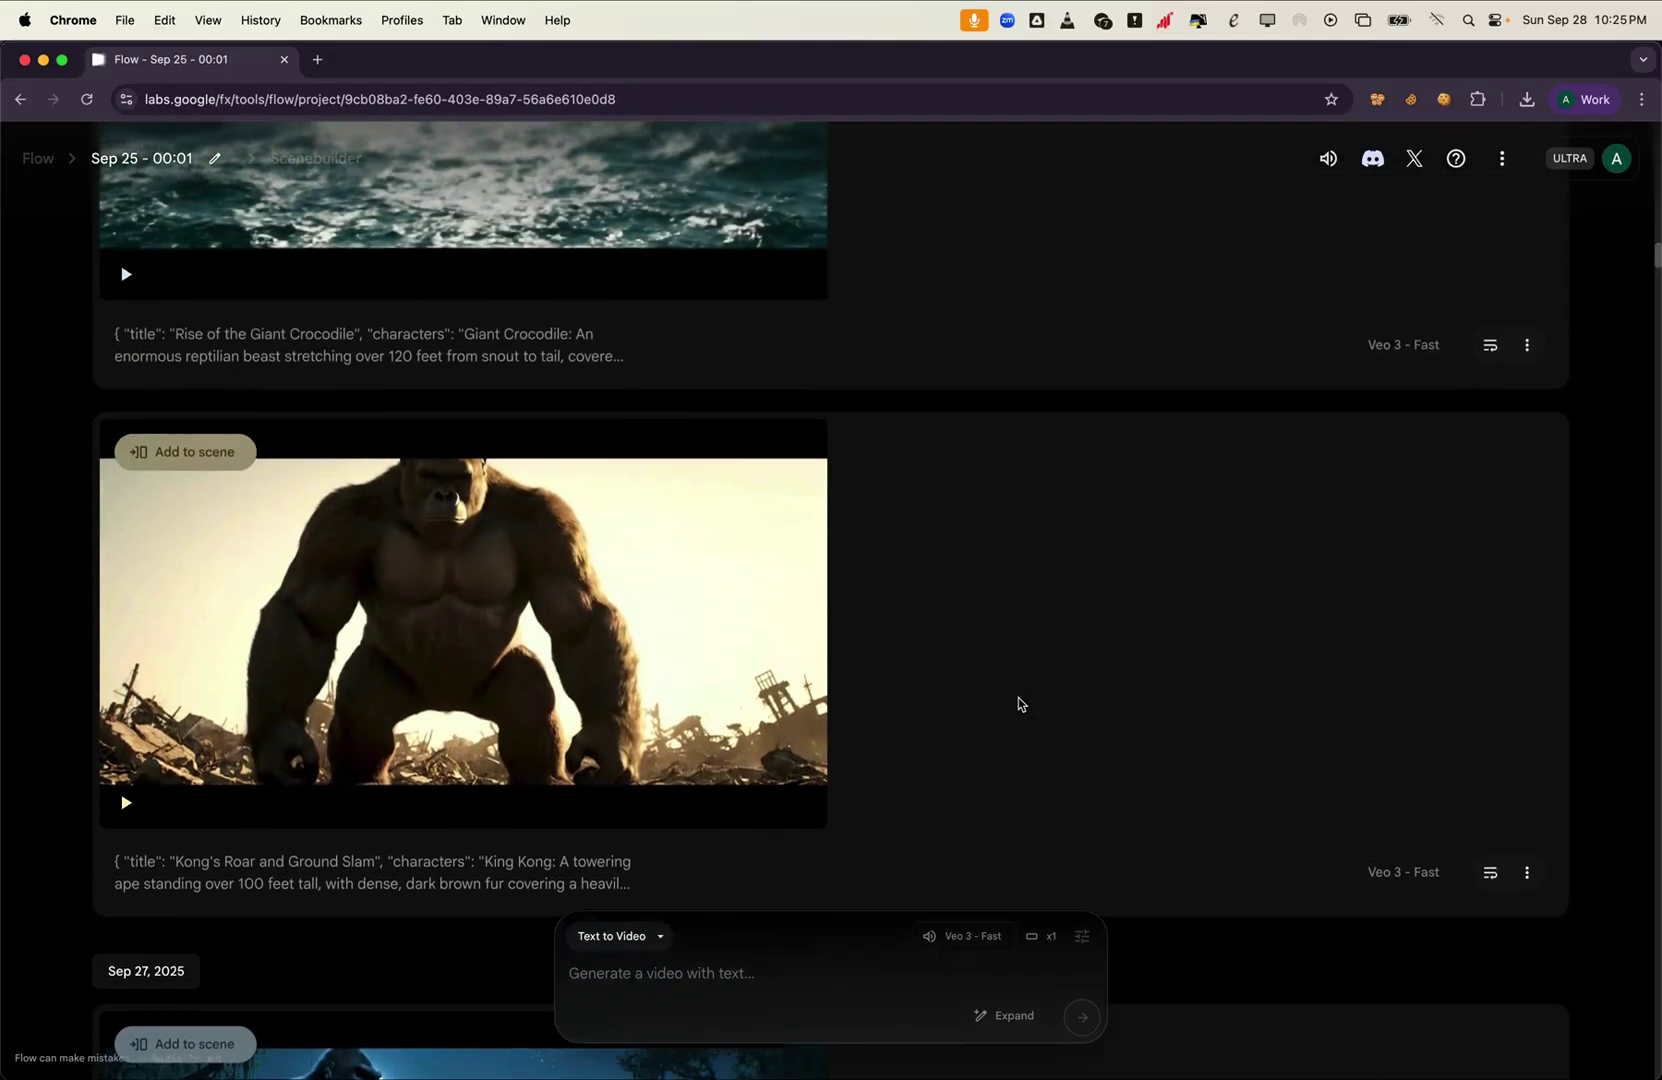
scroll(1018, 700, "up", 8)
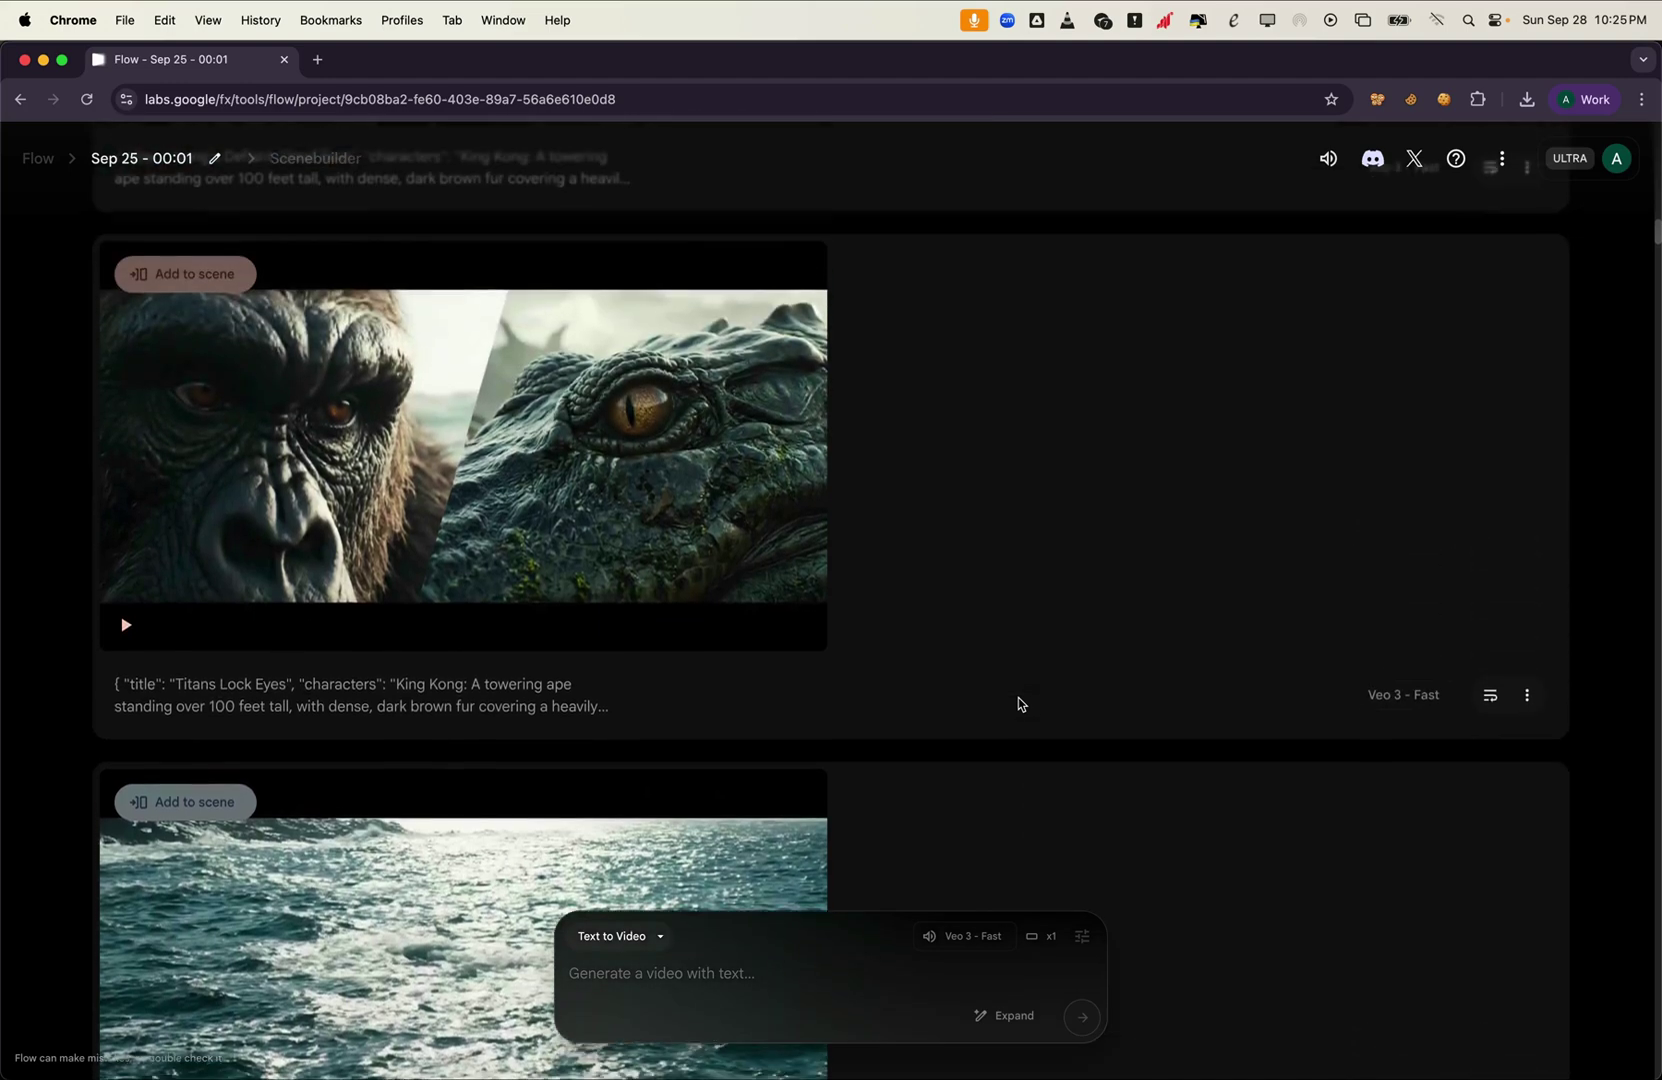
scroll(1018, 697, "up", 13)
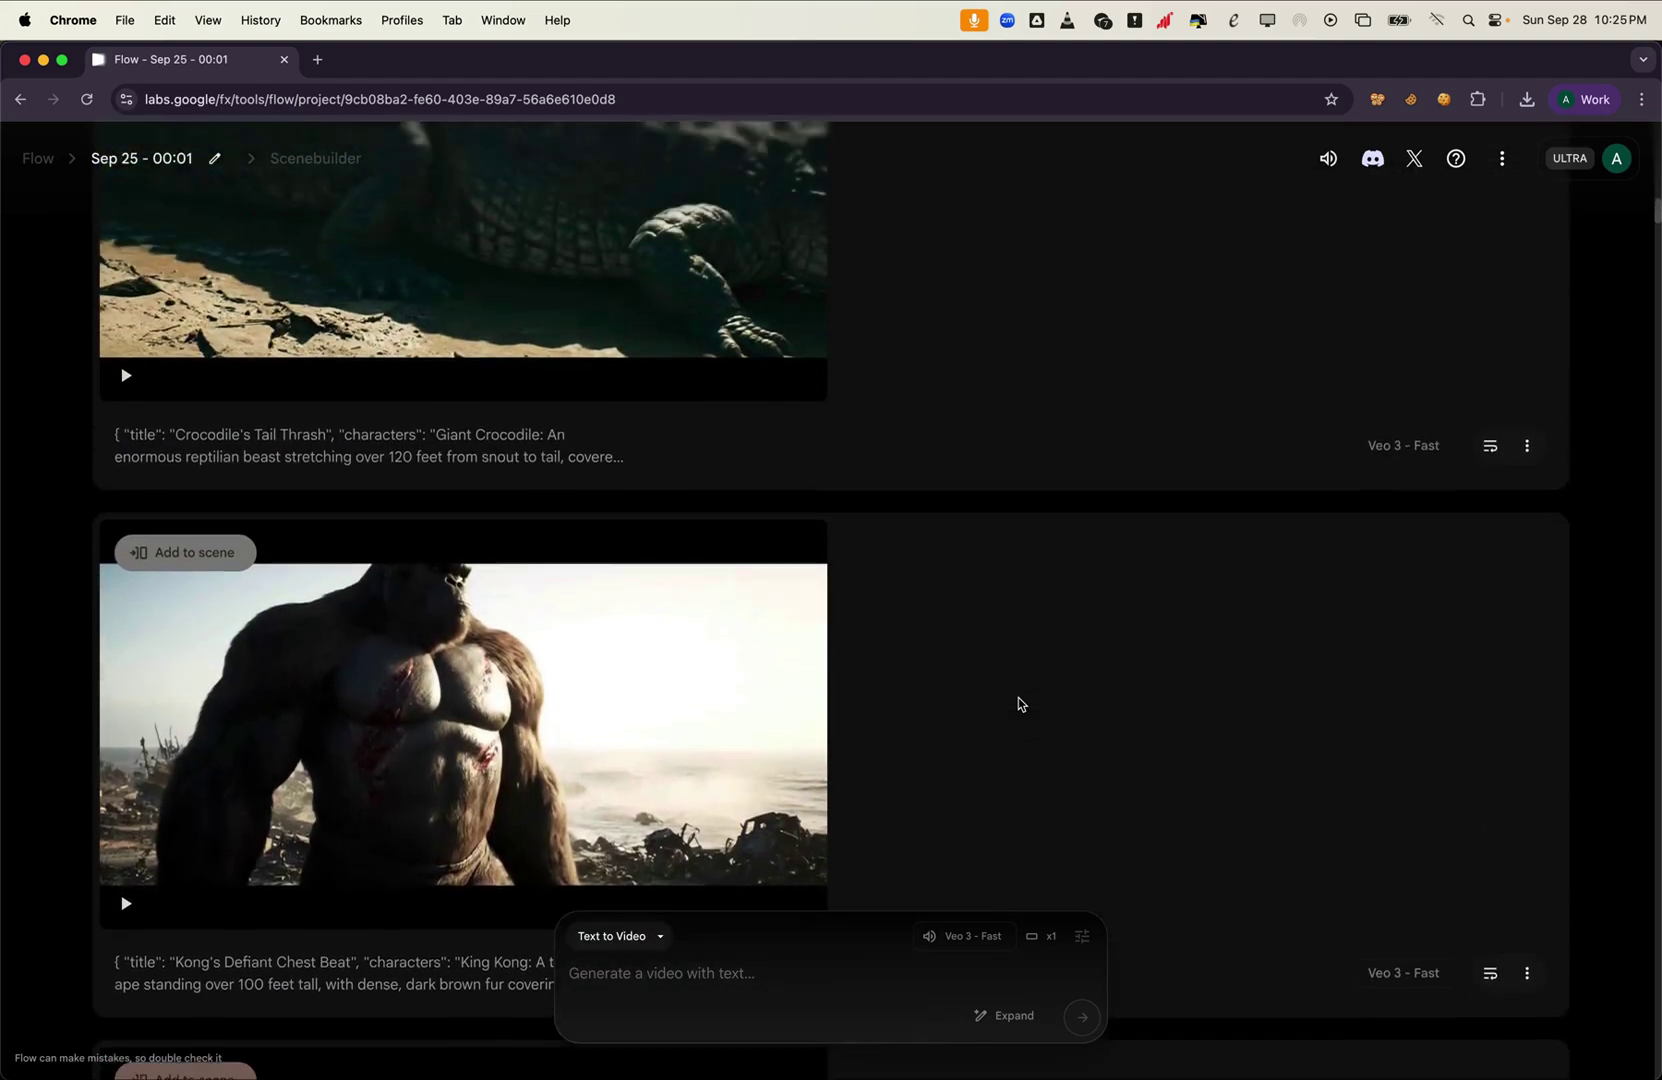
scroll(1018, 697, "up", 8)
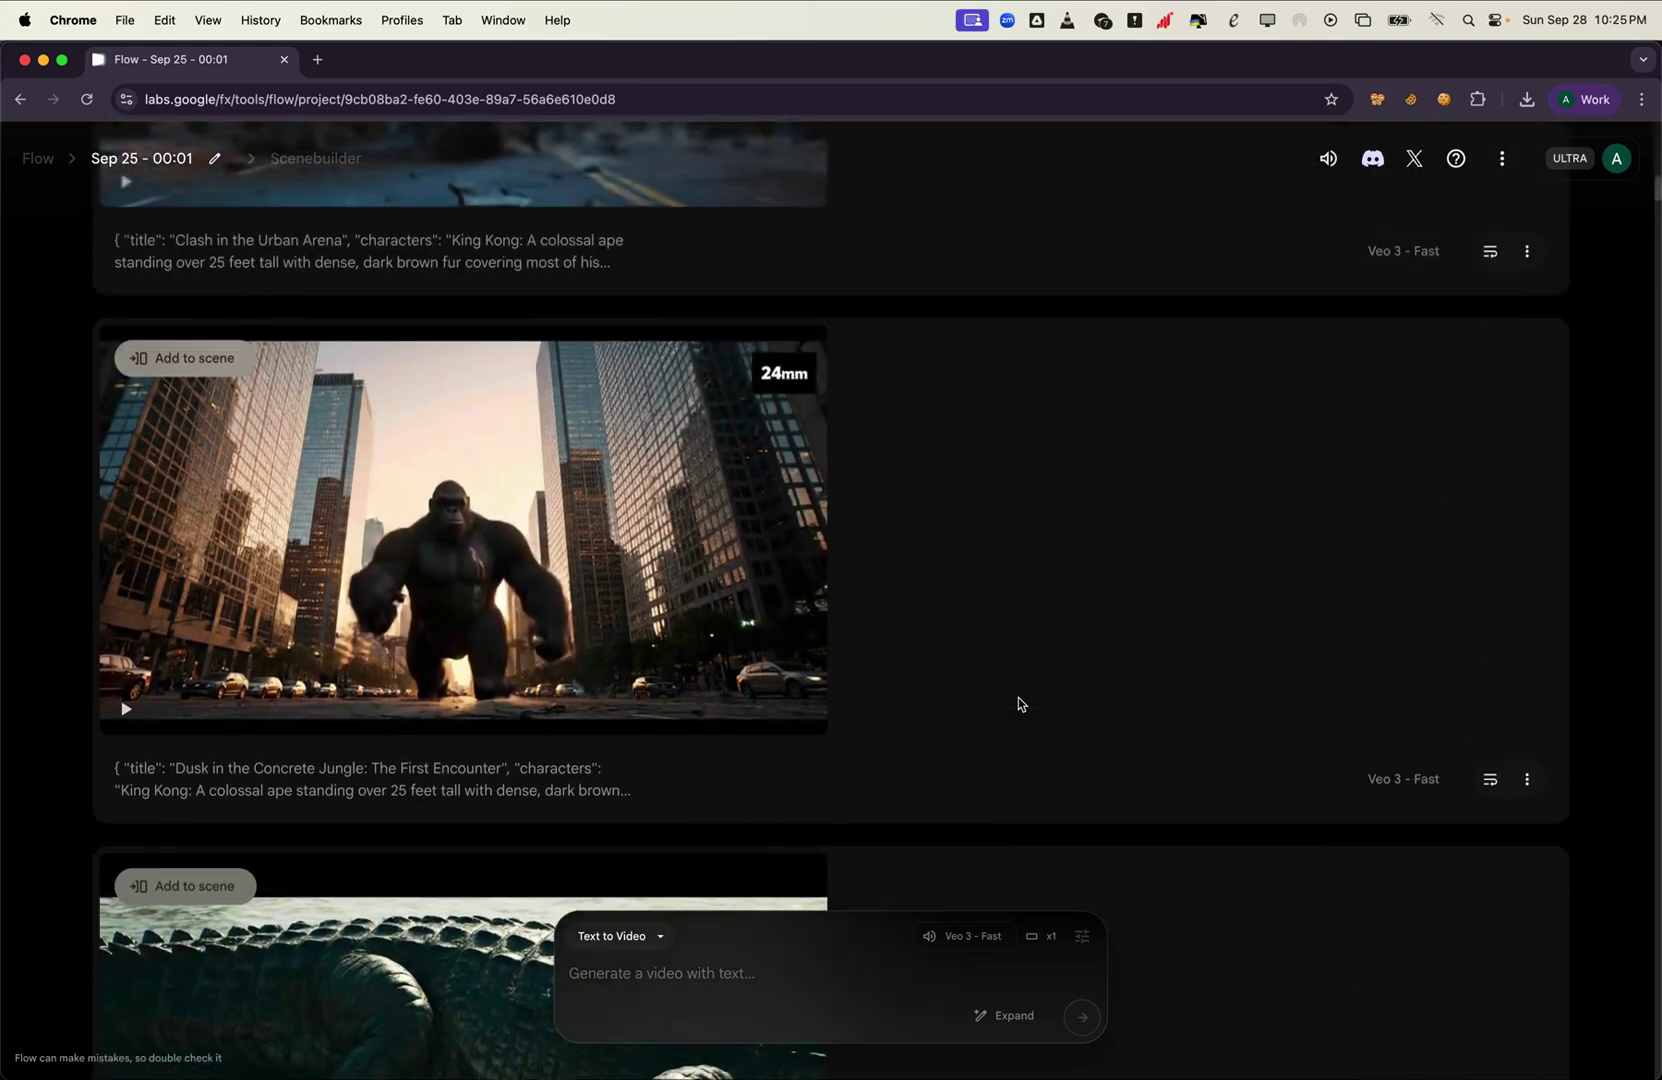
scroll(1018, 697, "up", 12)
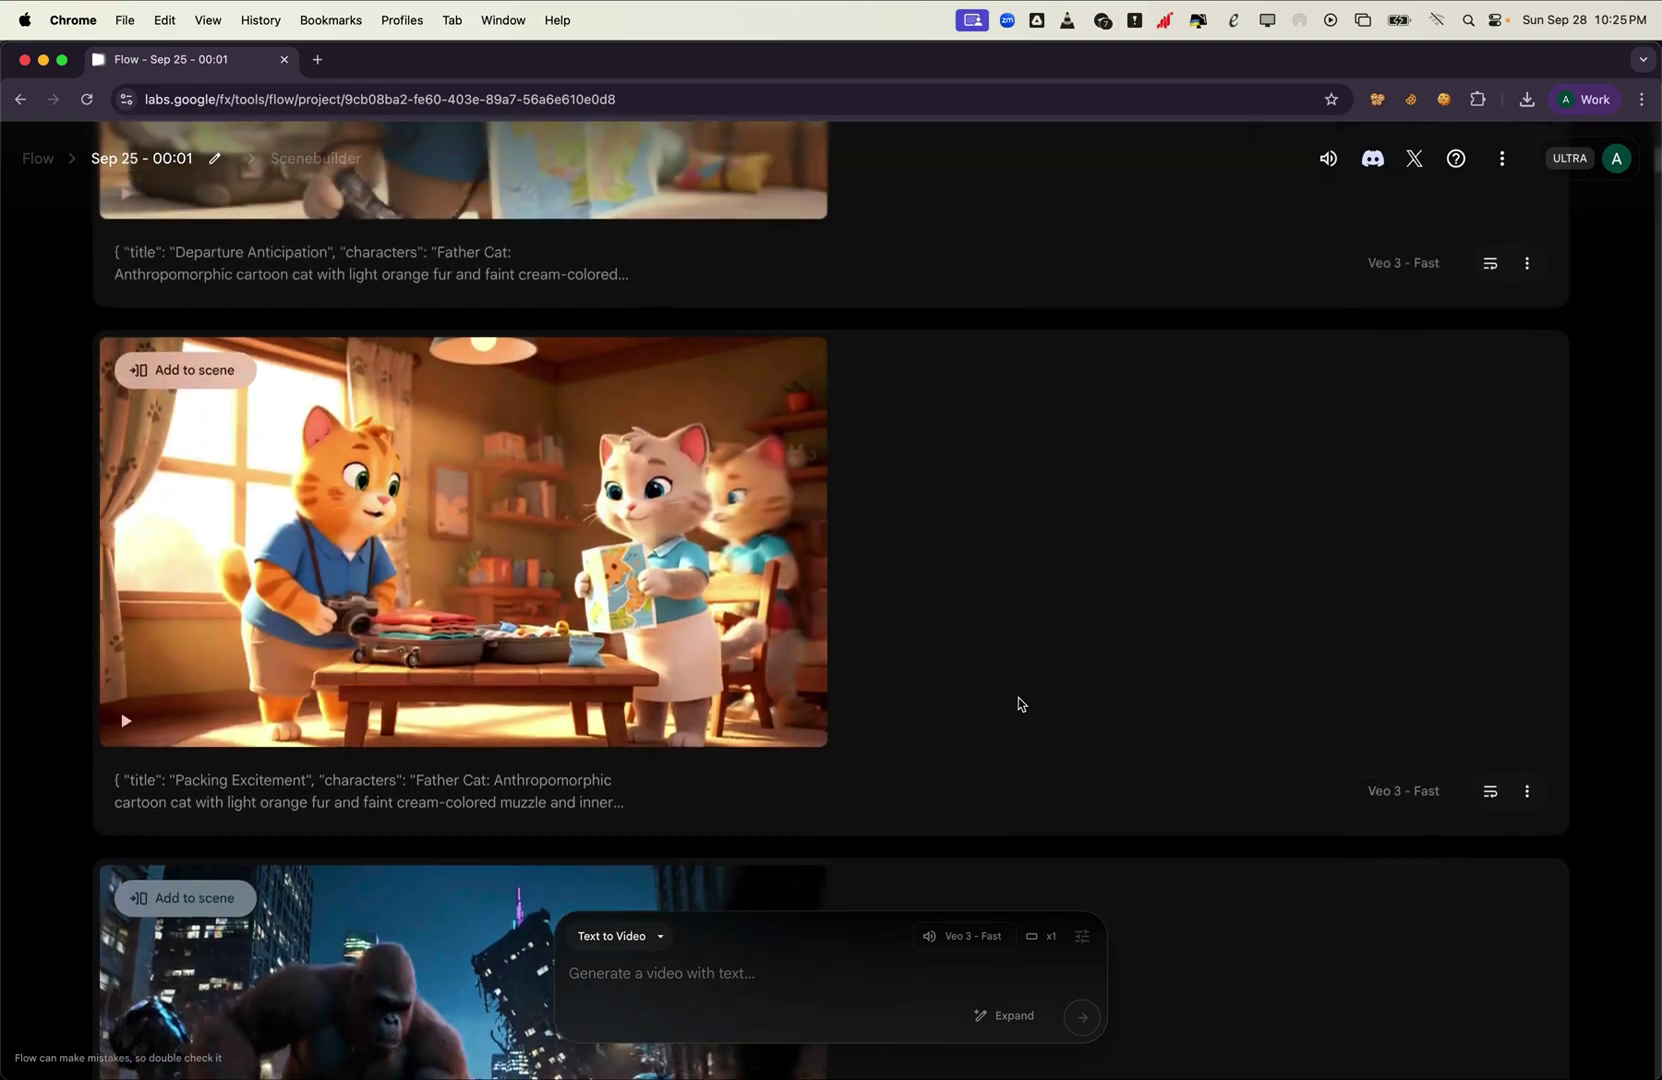
scroll(1018, 697, "up", 6)
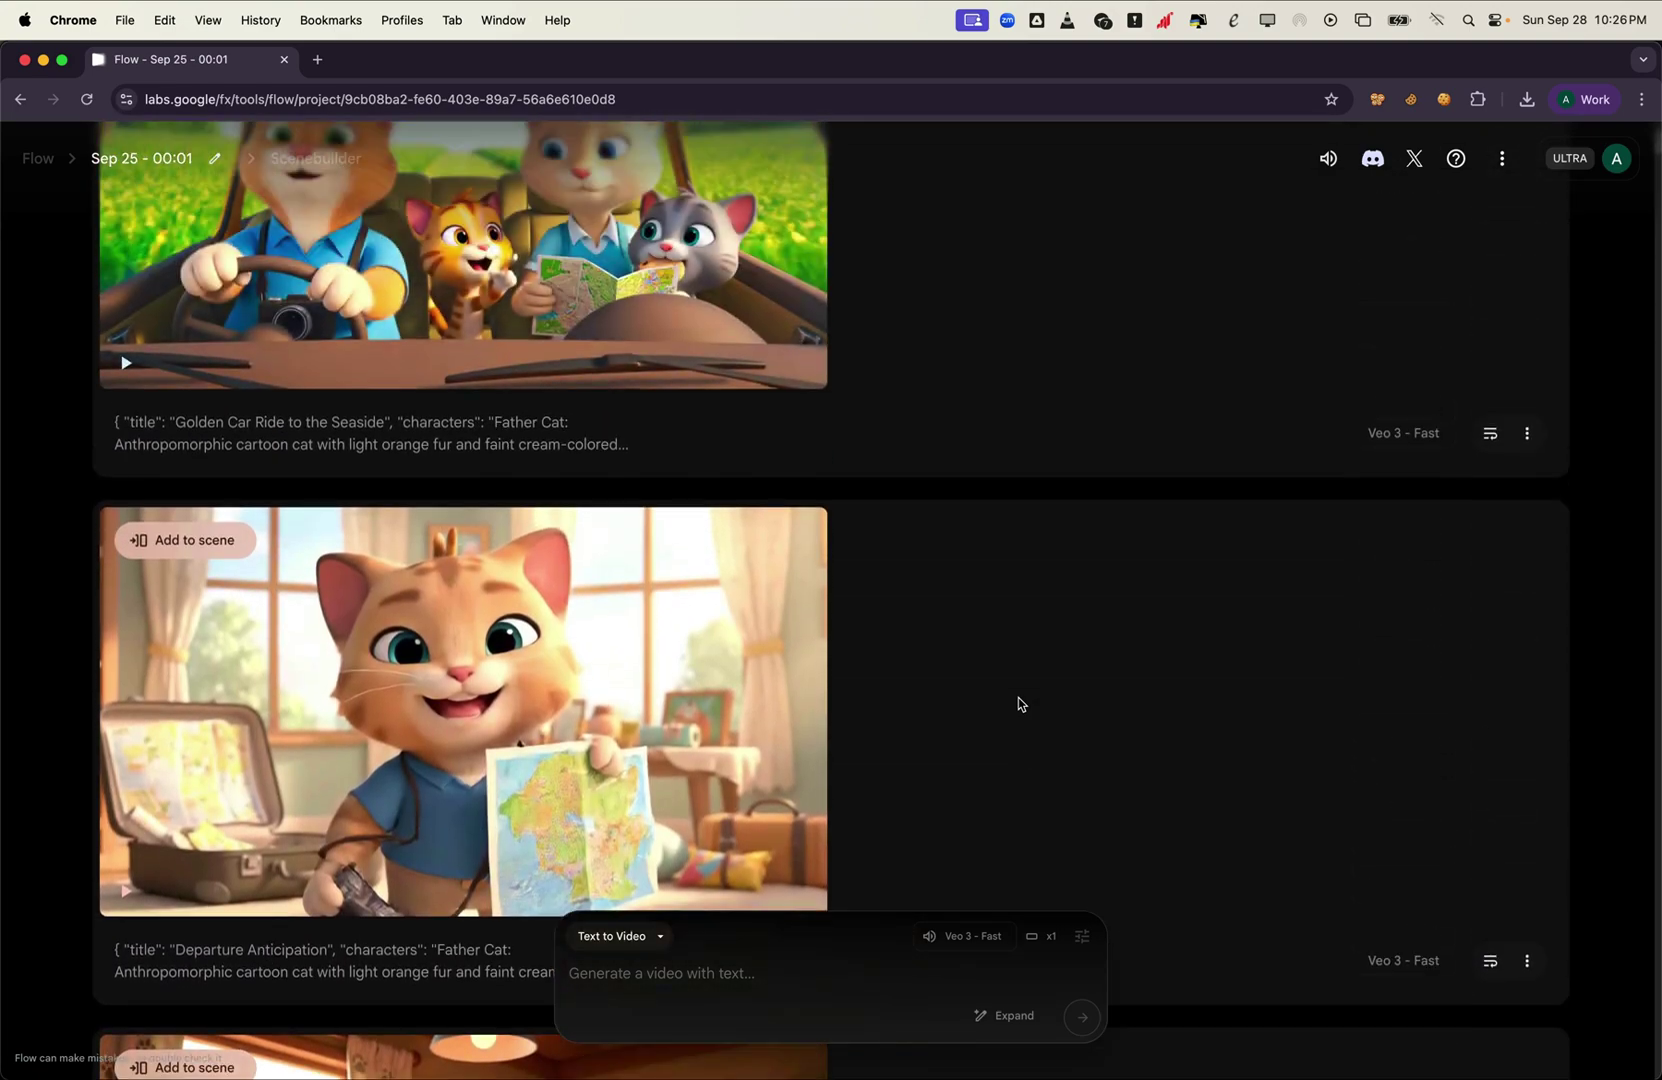
scroll(1018, 697, "up", 3)
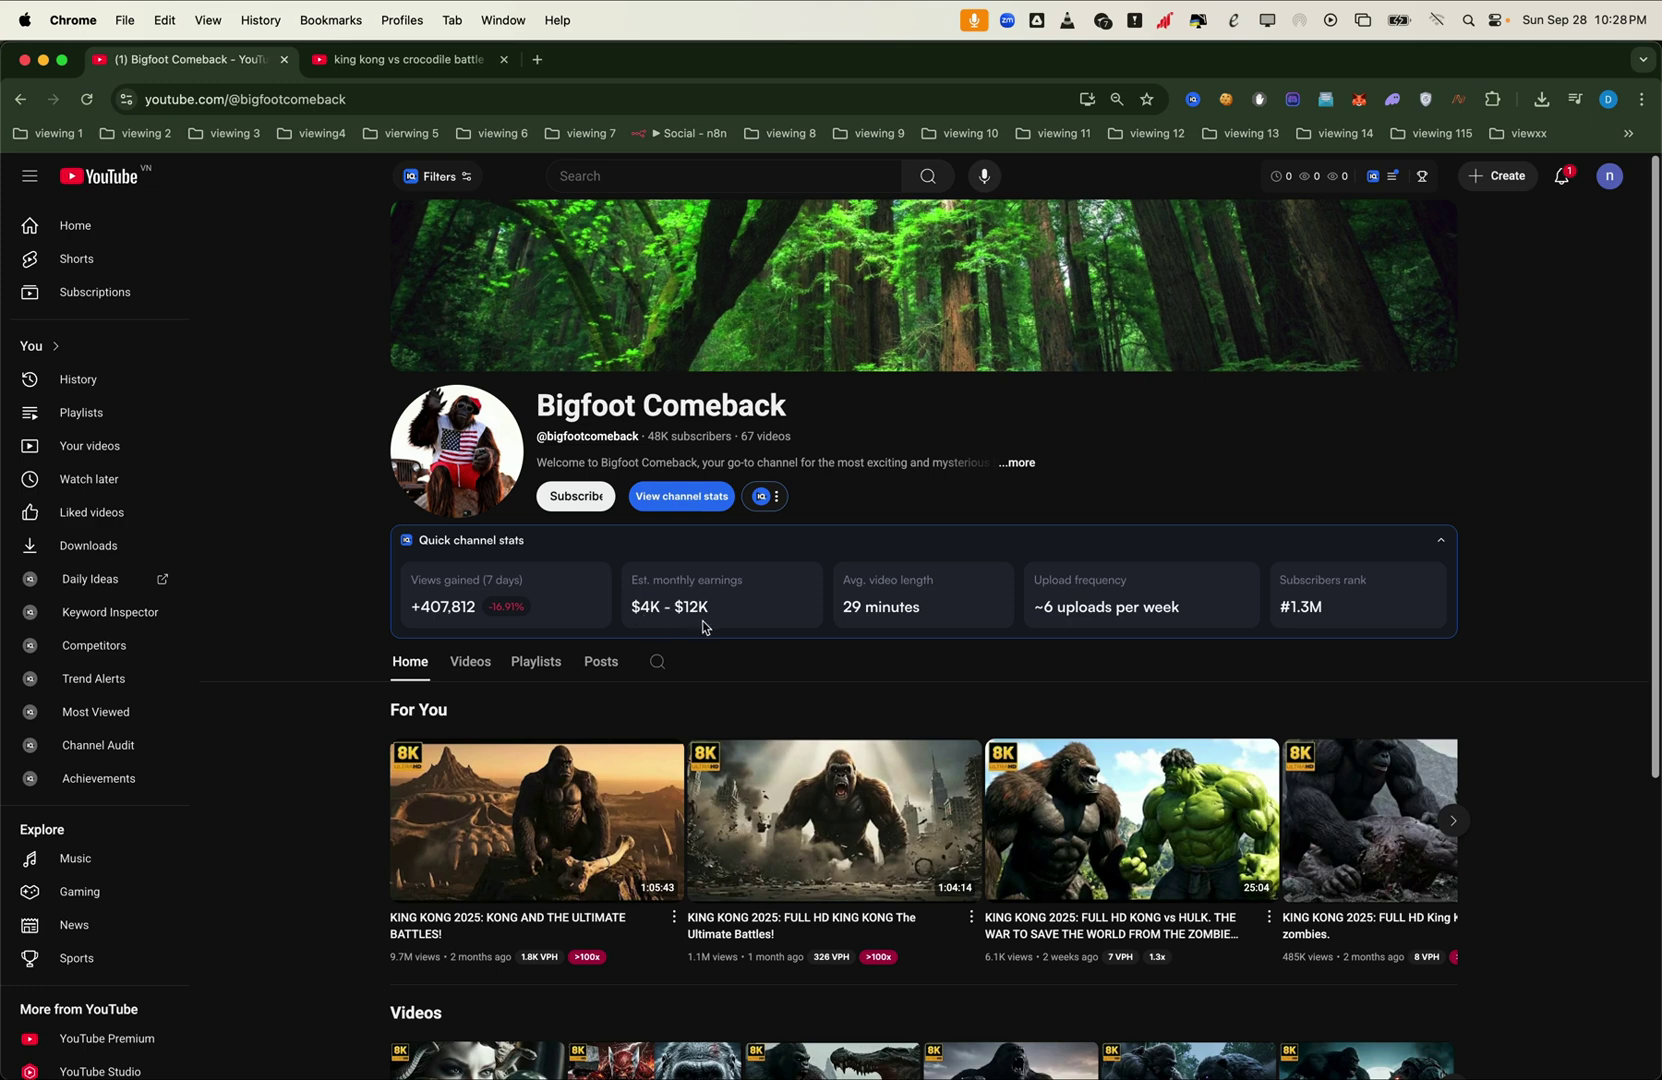
scroll(990, 710, "down", 5)
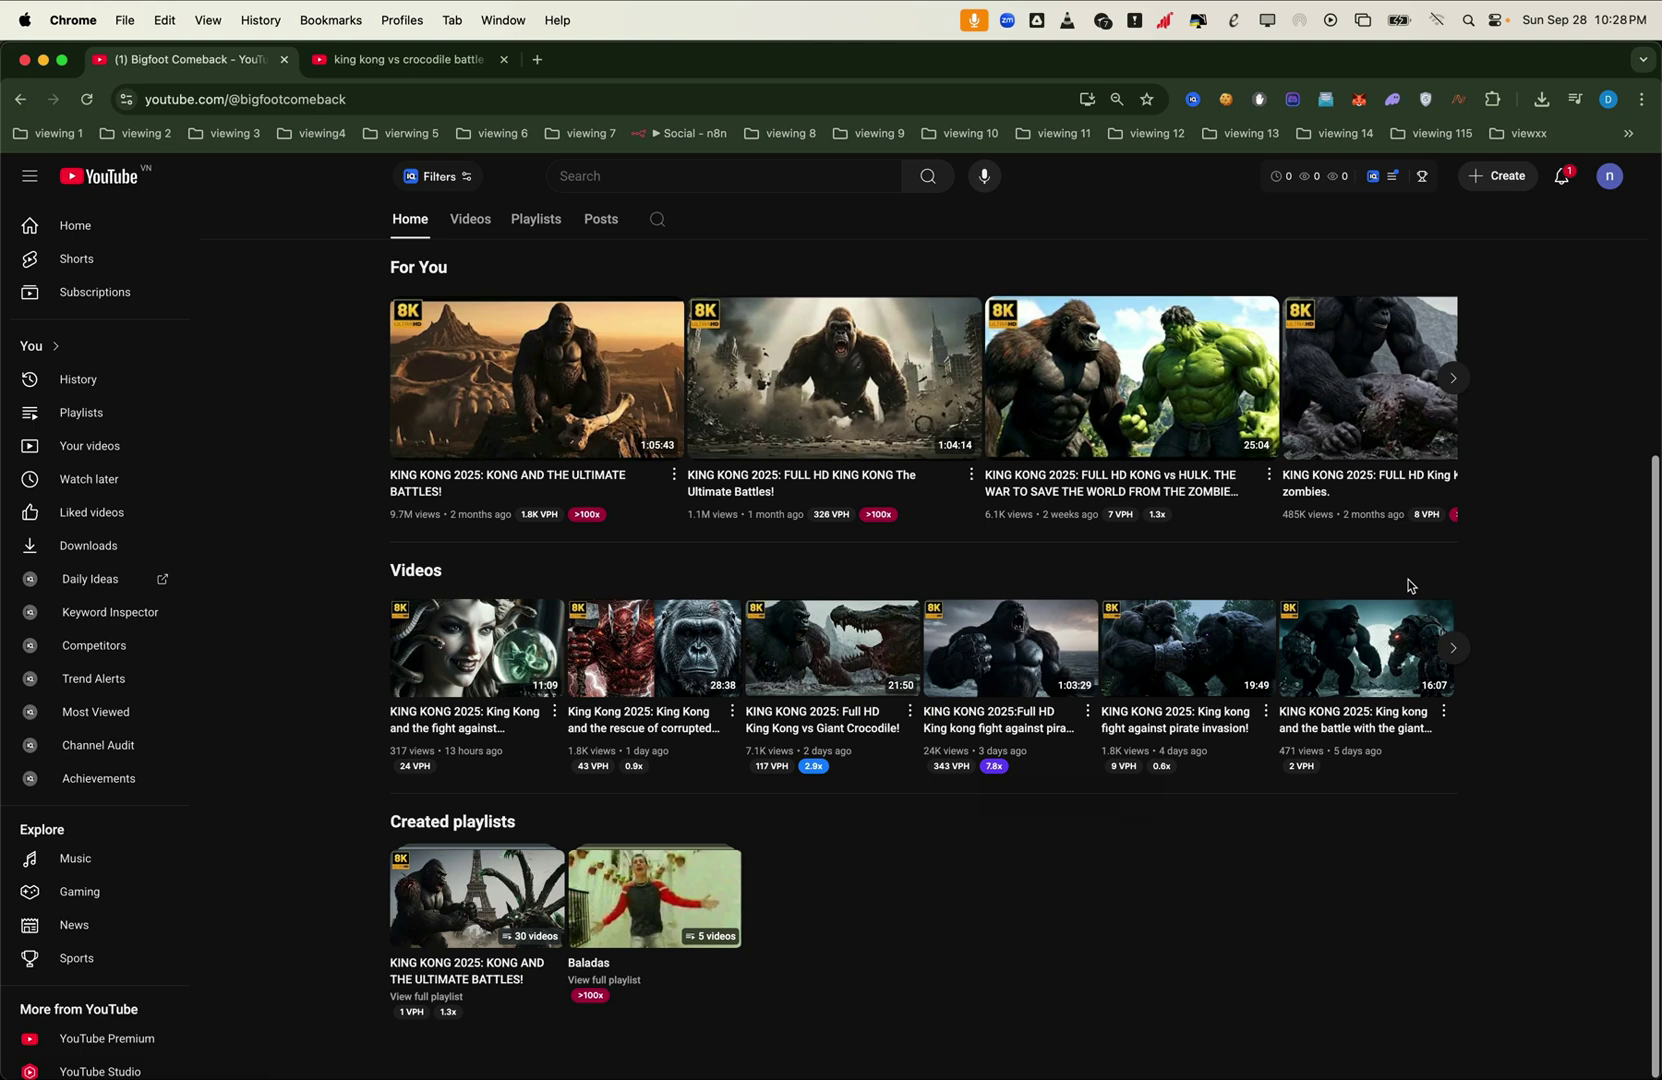
left_click(436, 63)
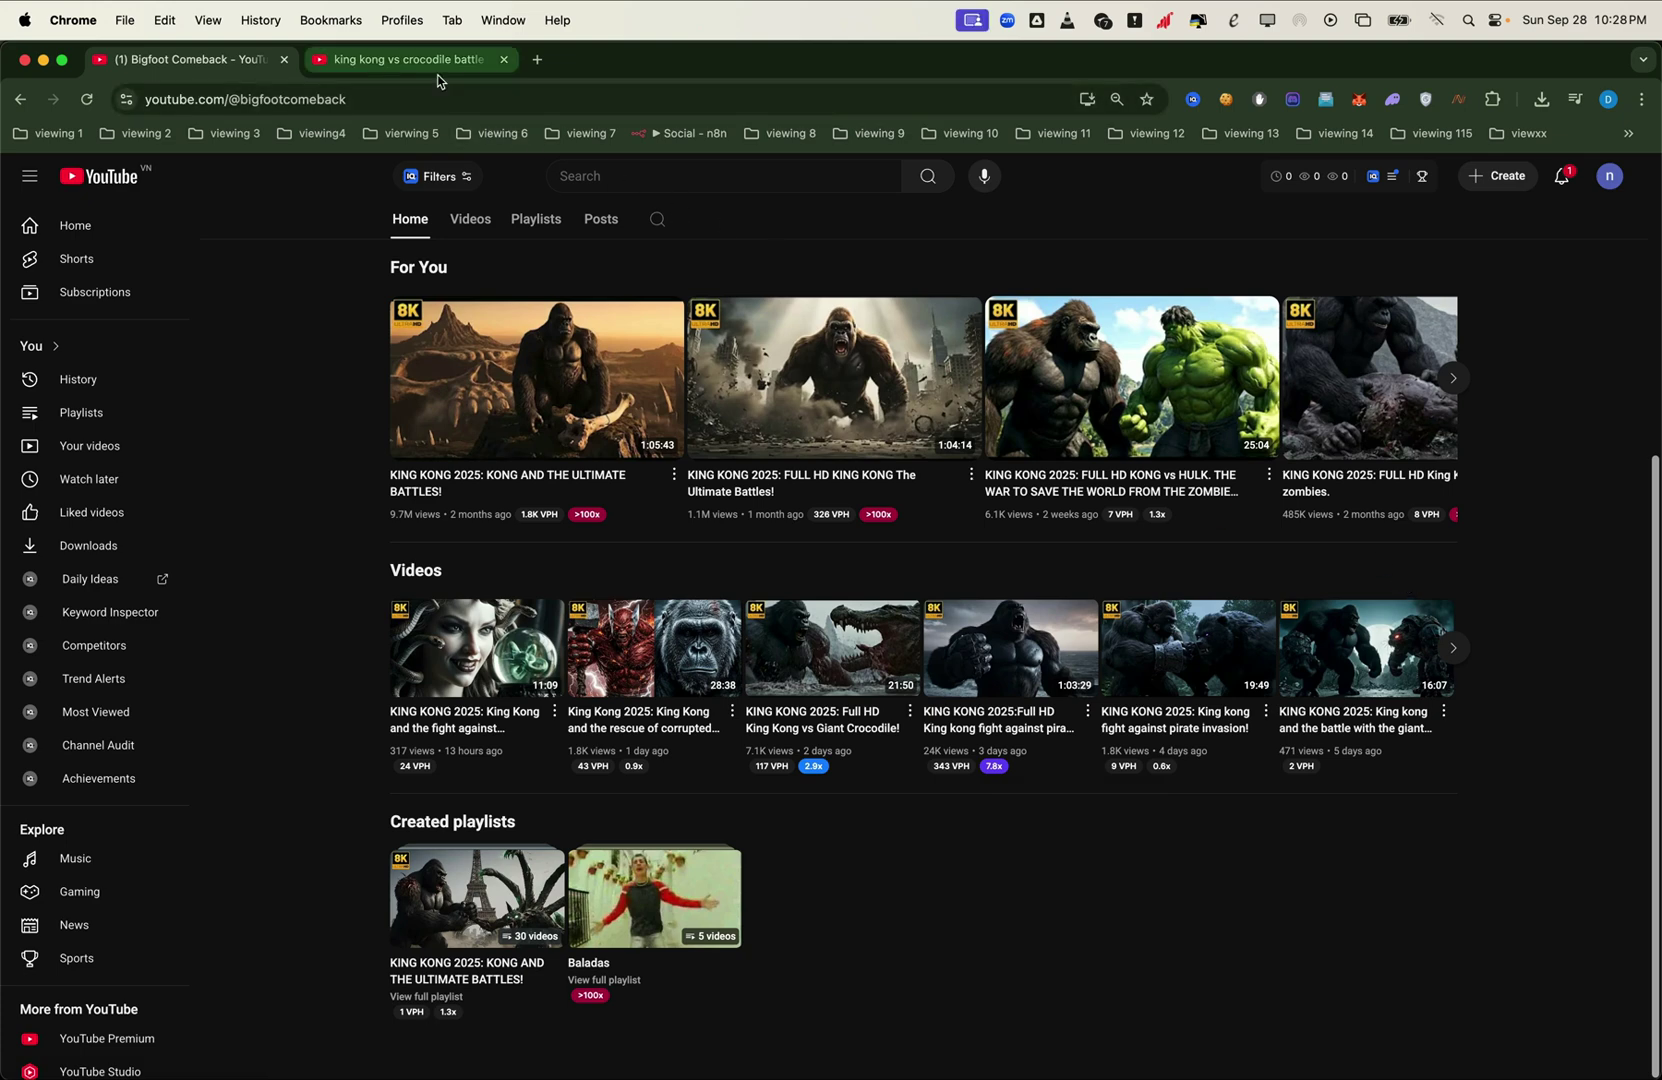
scroll(1068, 682, "down", 3)
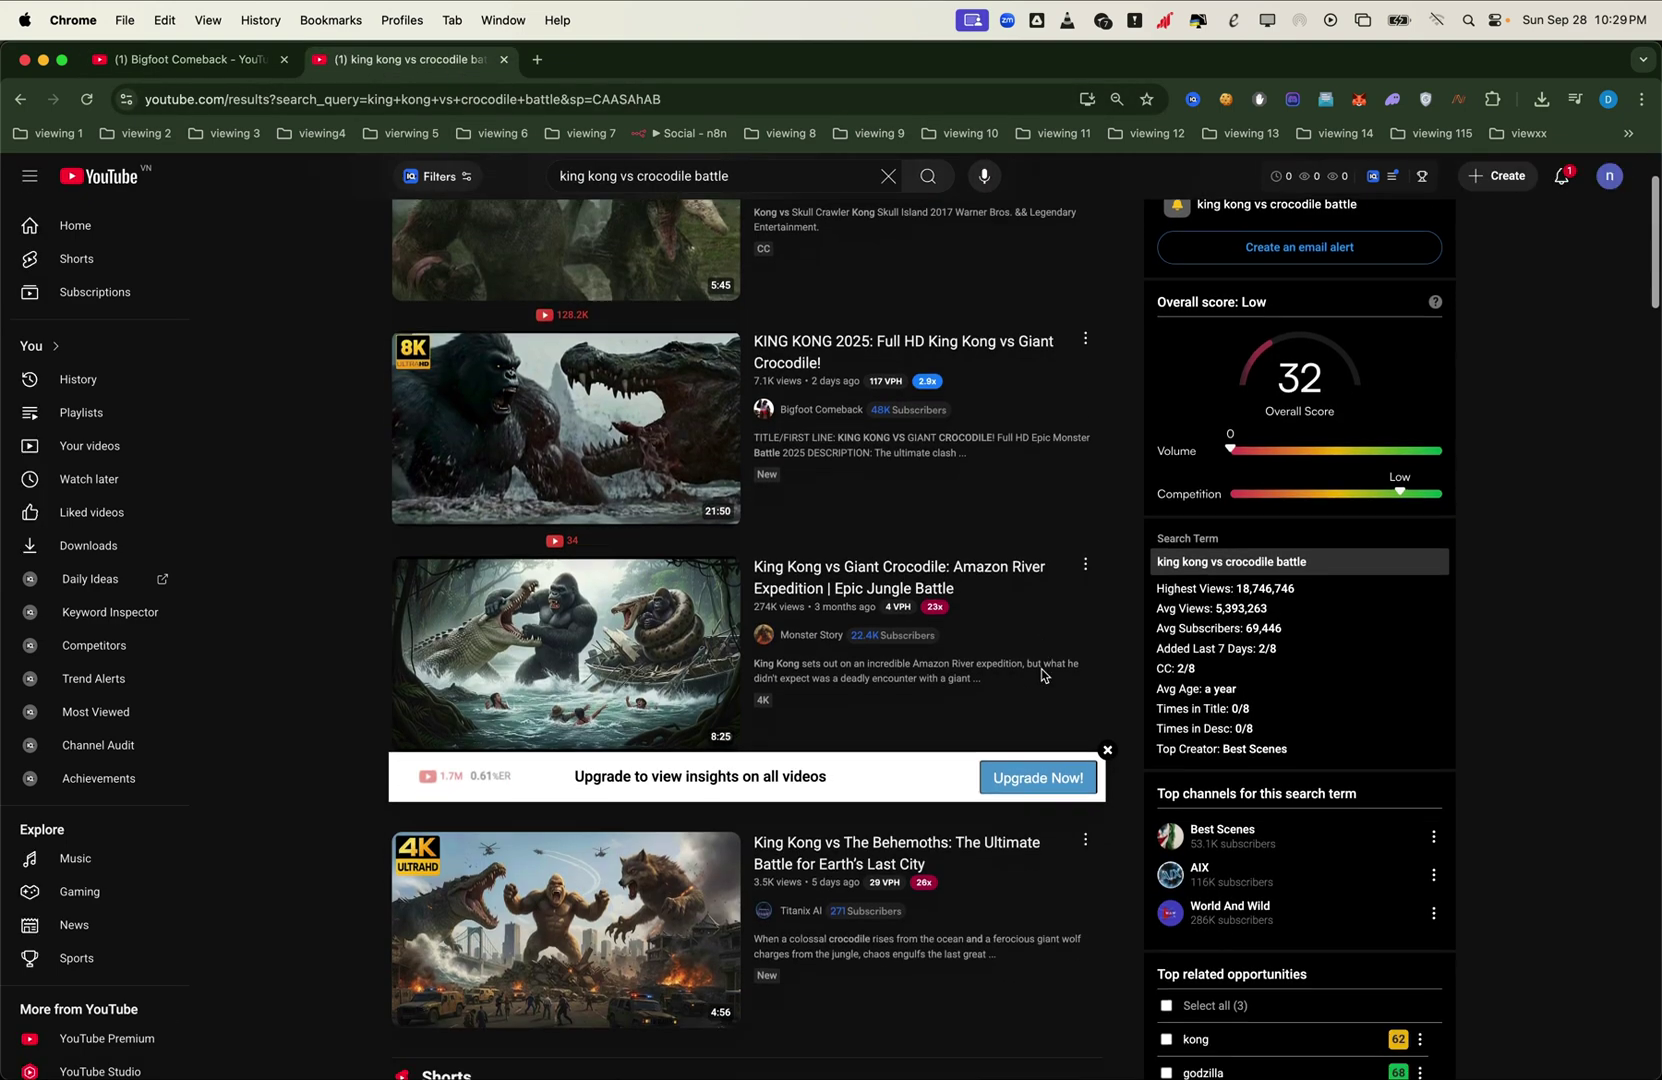
scroll(1068, 682, "down", 5)
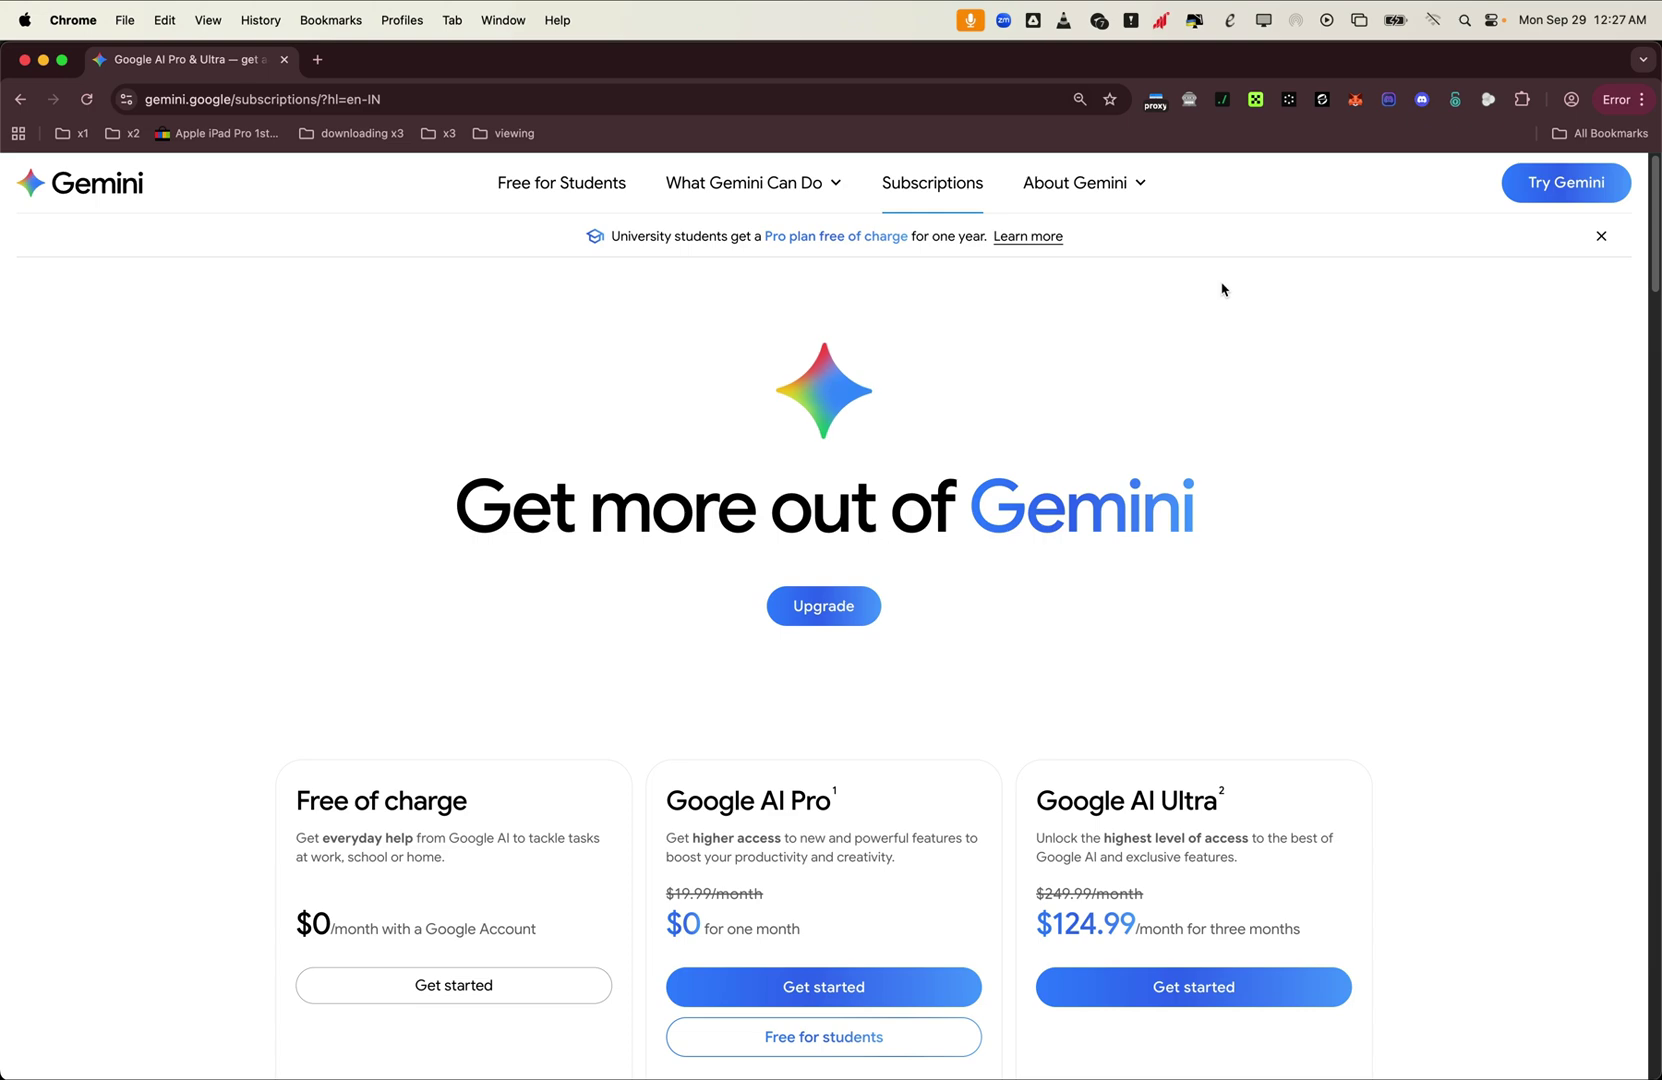
scroll(1222, 289, "down", 5)
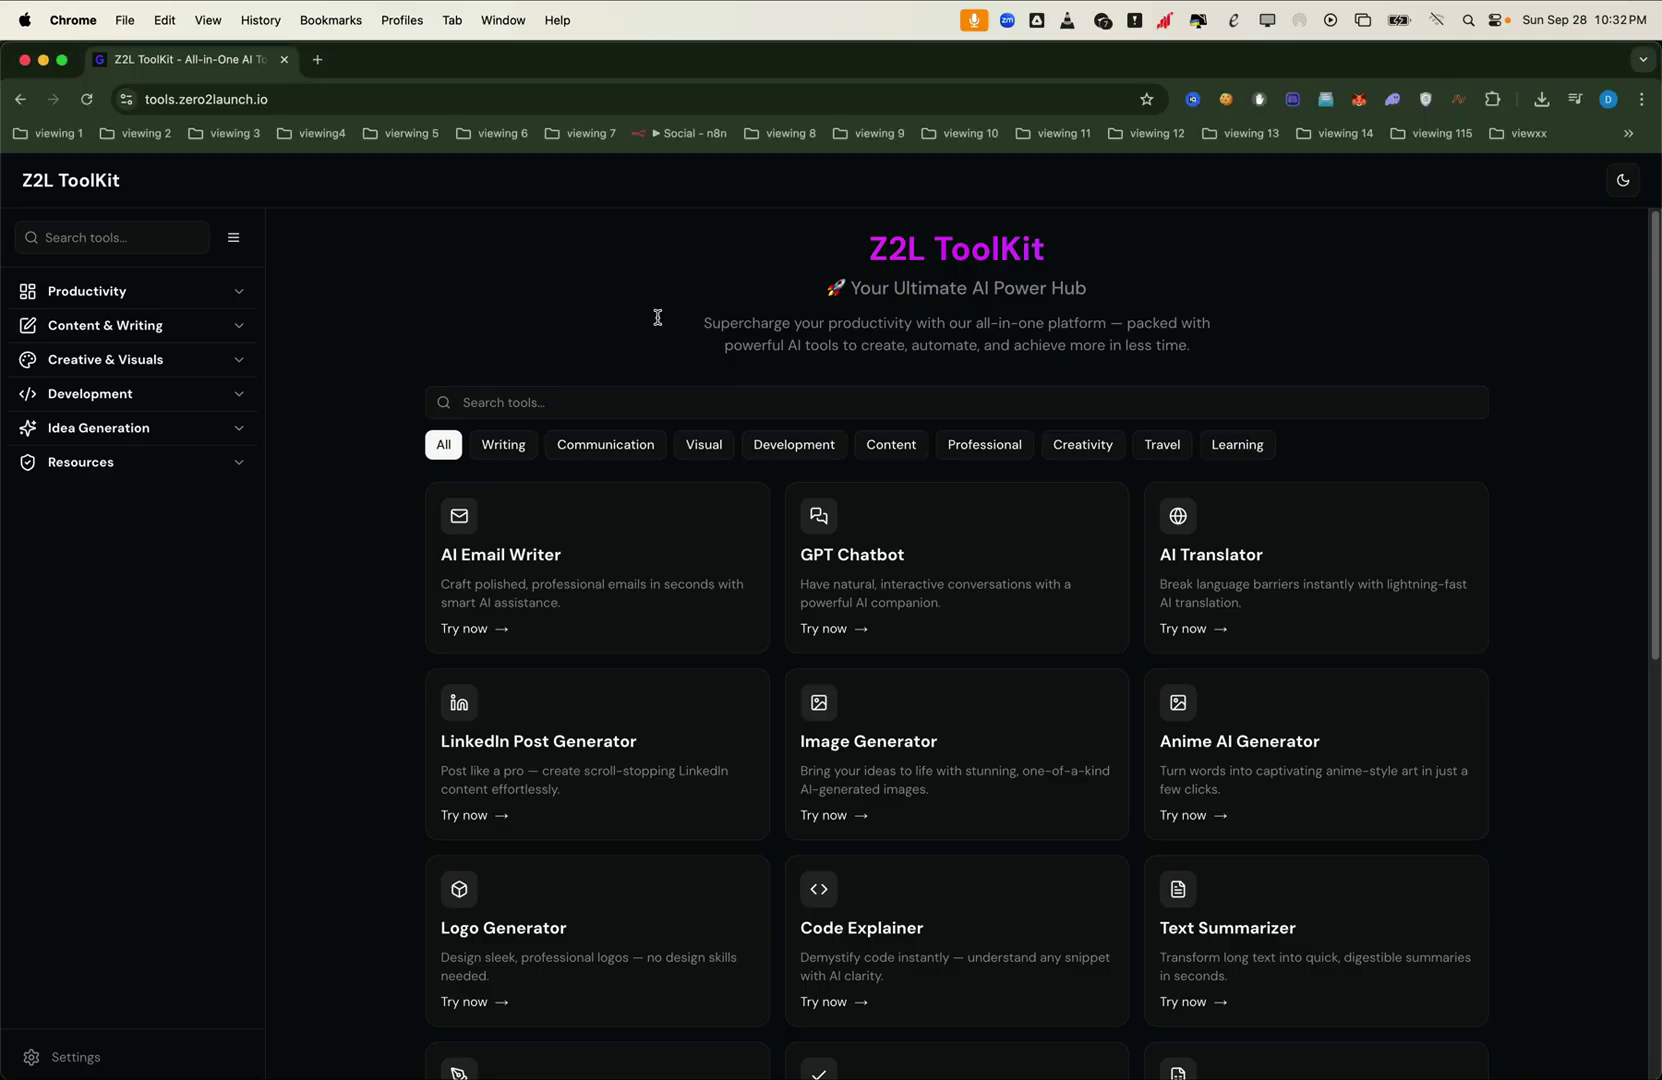
- In the Veo3 Prompt Generator, set up an Enhanced Clip 'A titan battles a giant robot in a city' in Cinematic style
left_click(110, 291)
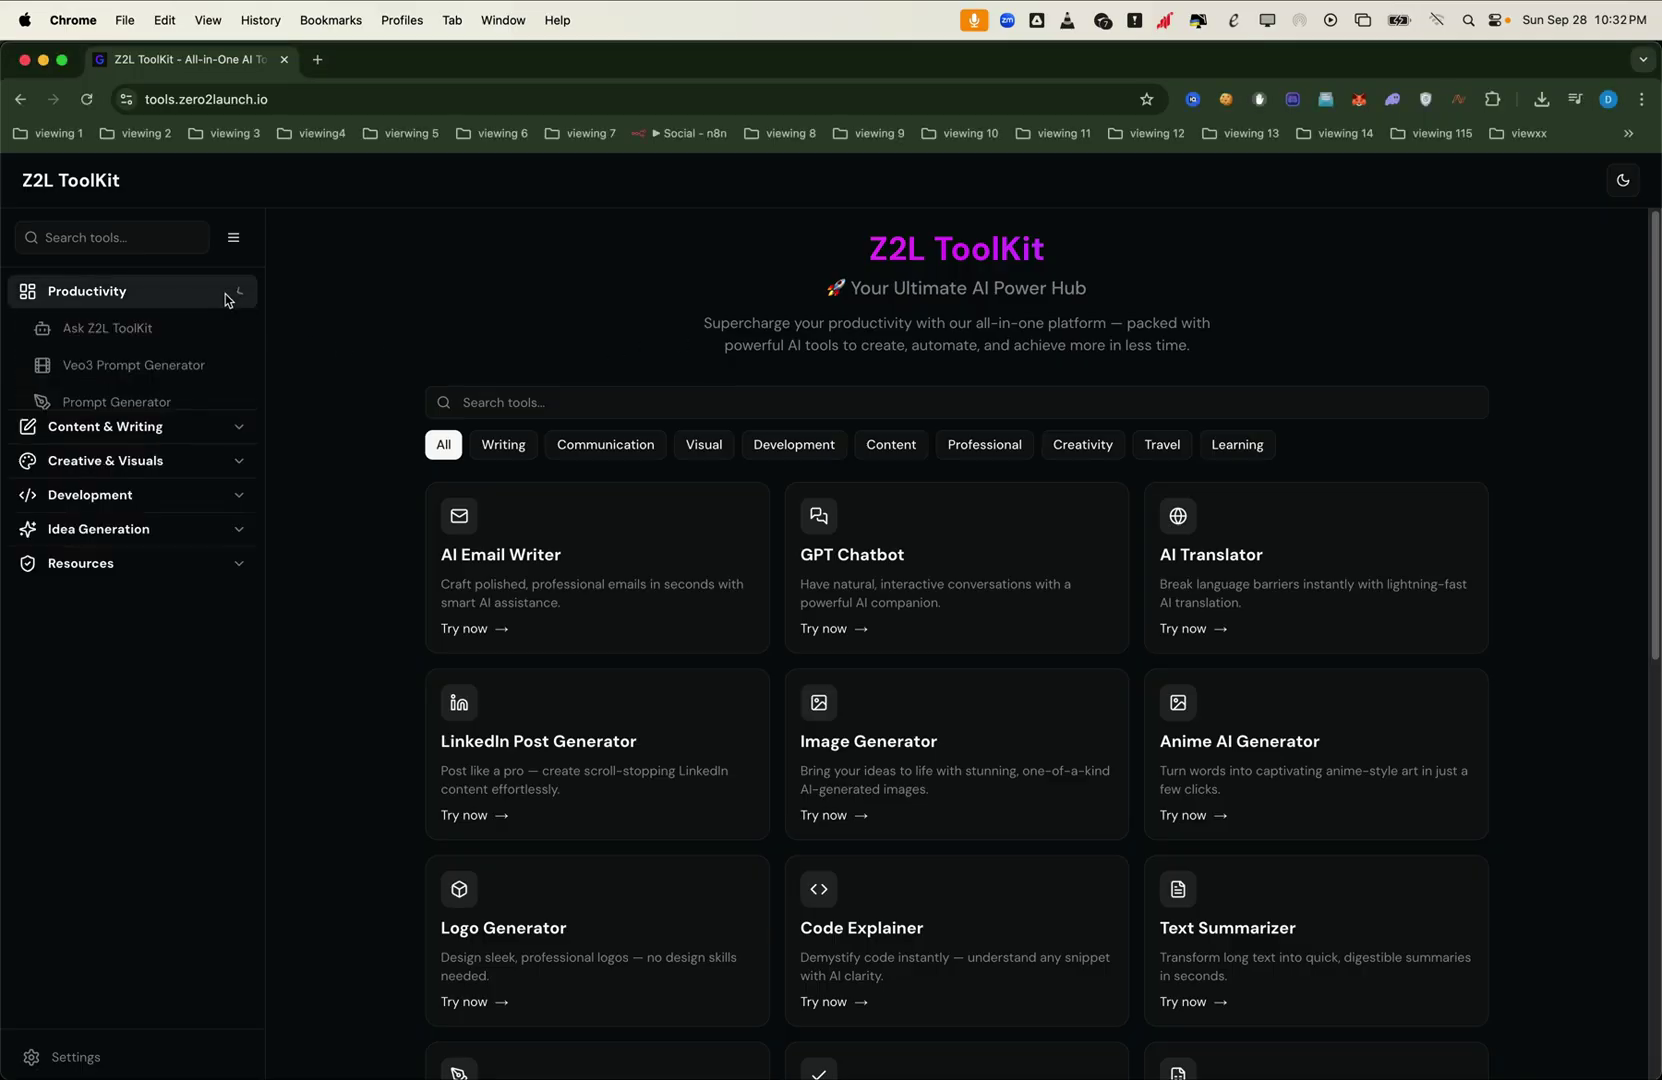
left_click(165, 366)
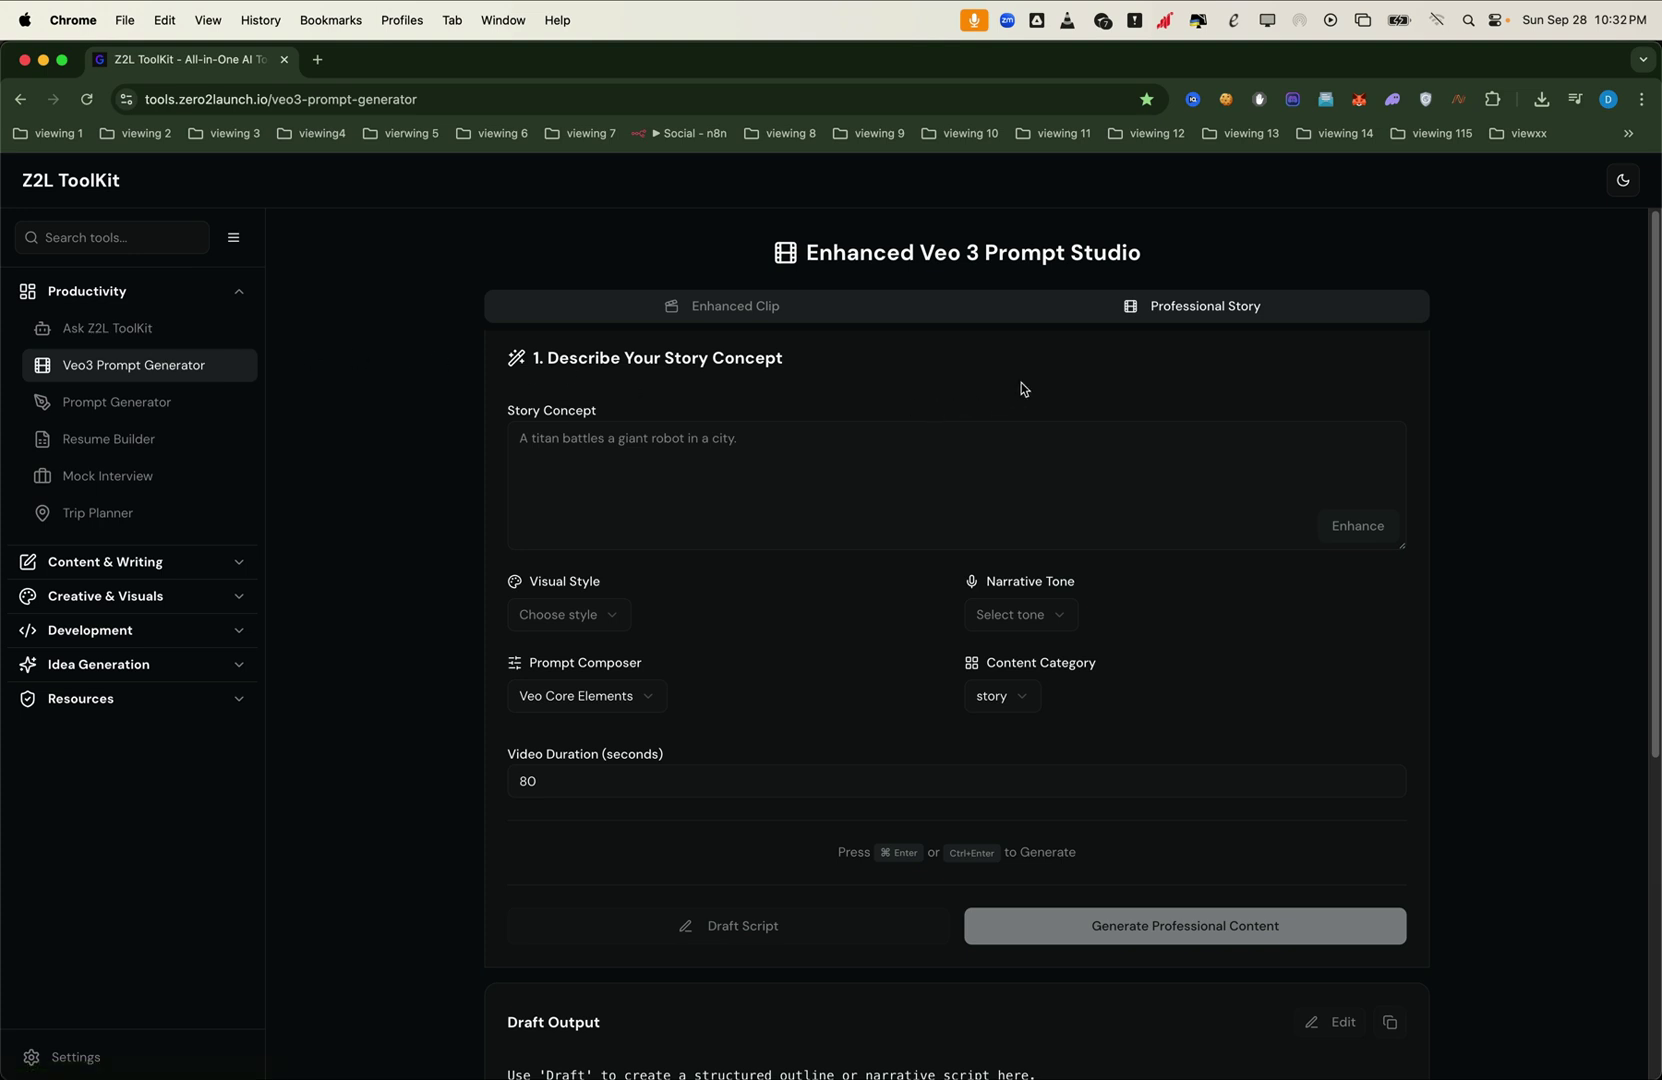
left_click(751, 317)
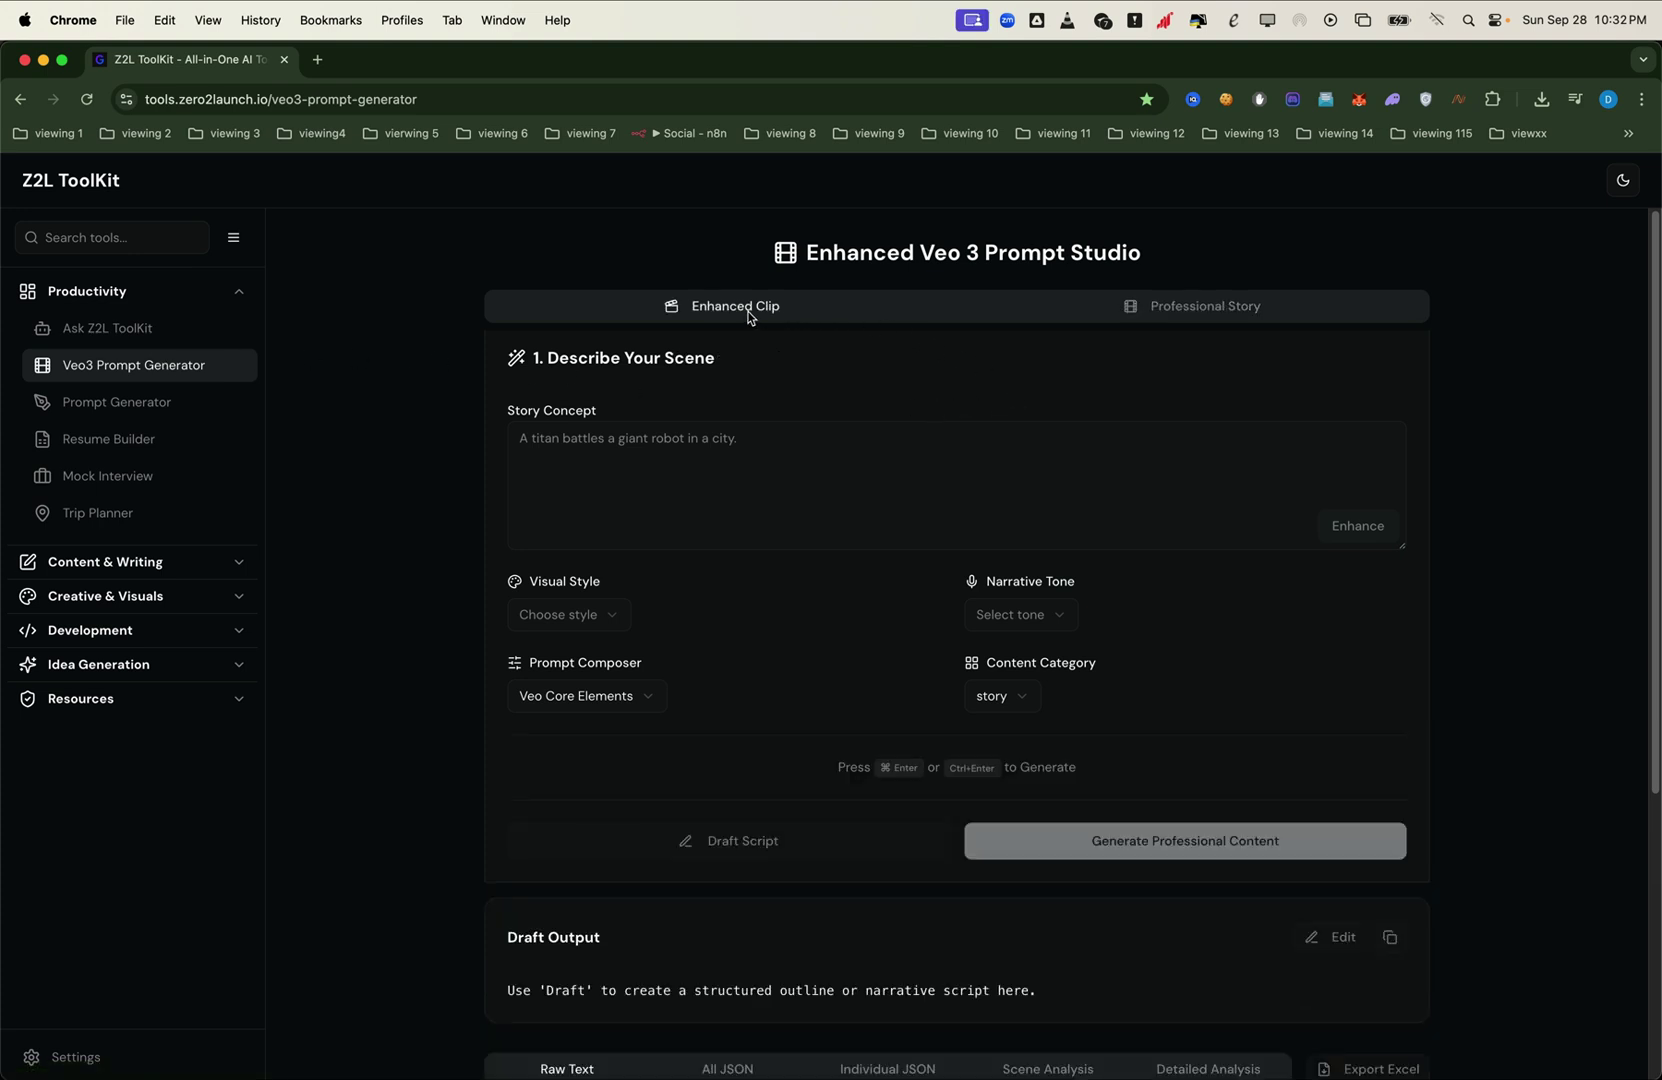
left_click(821, 447)
type("A titan battles a giant robot in a city")
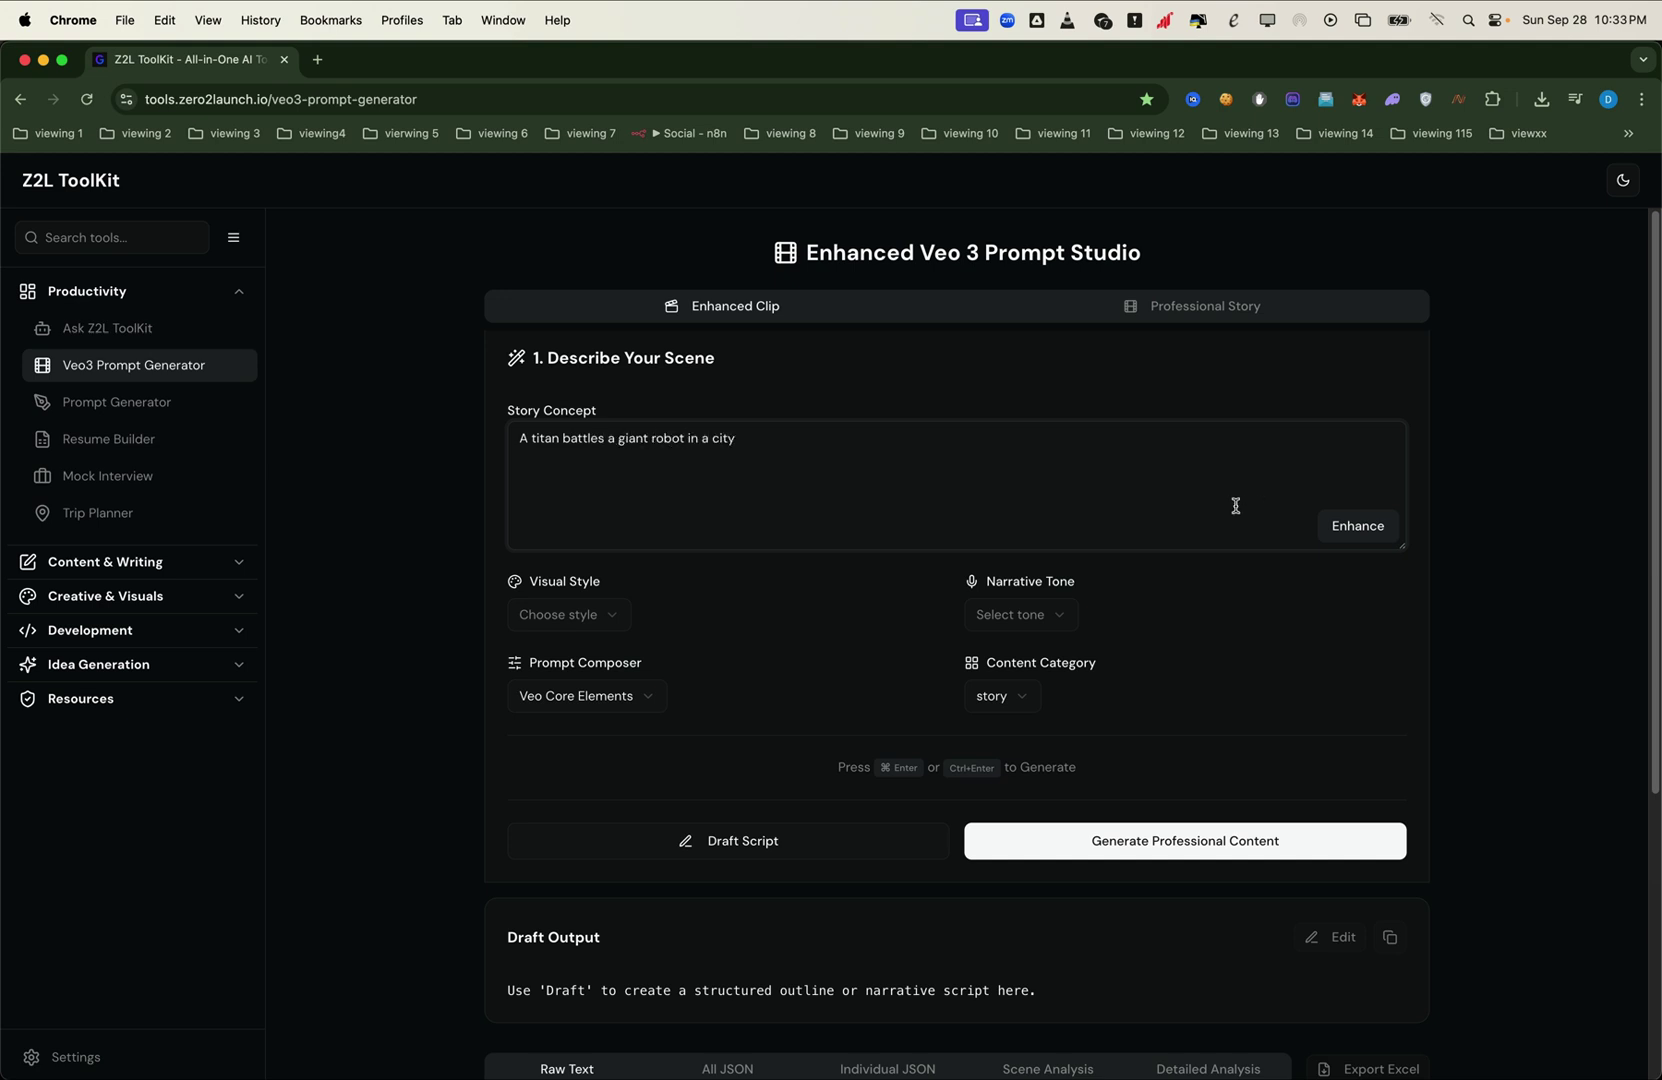
left_click(618, 621)
left_click(591, 660)
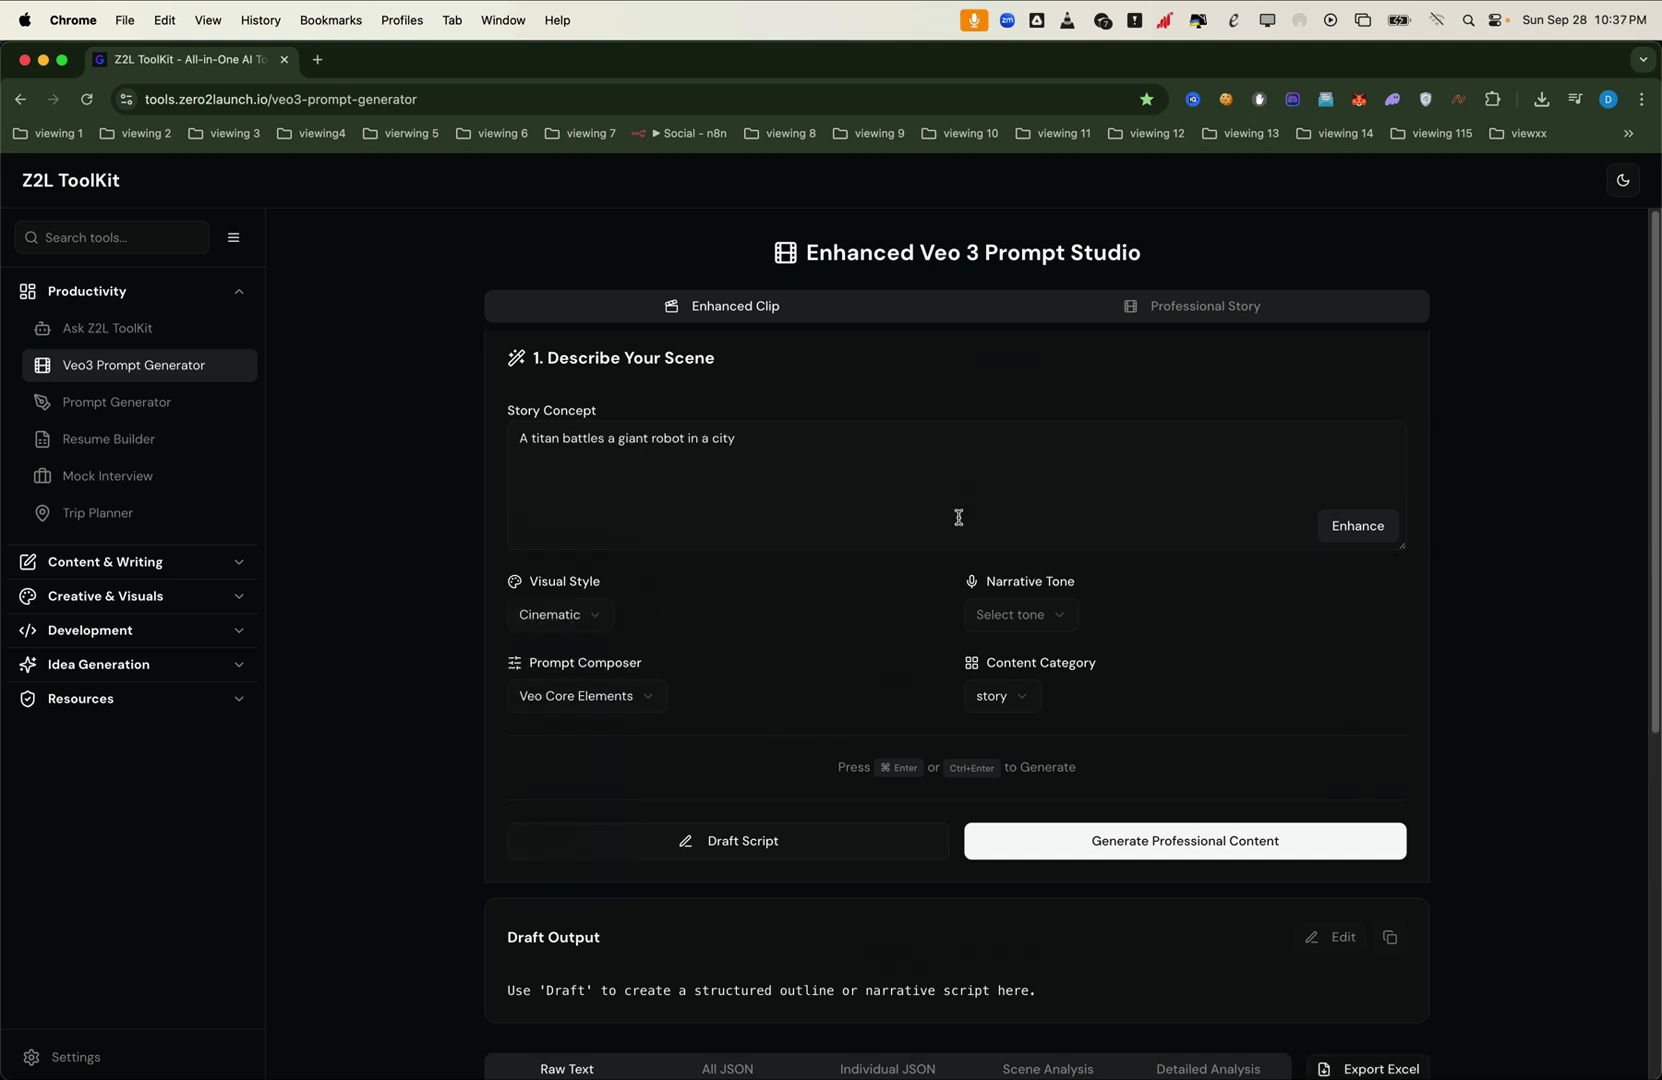
- Generate the prompt and review the Titan vs. Mech result as full JSON
left_click(1005, 825)
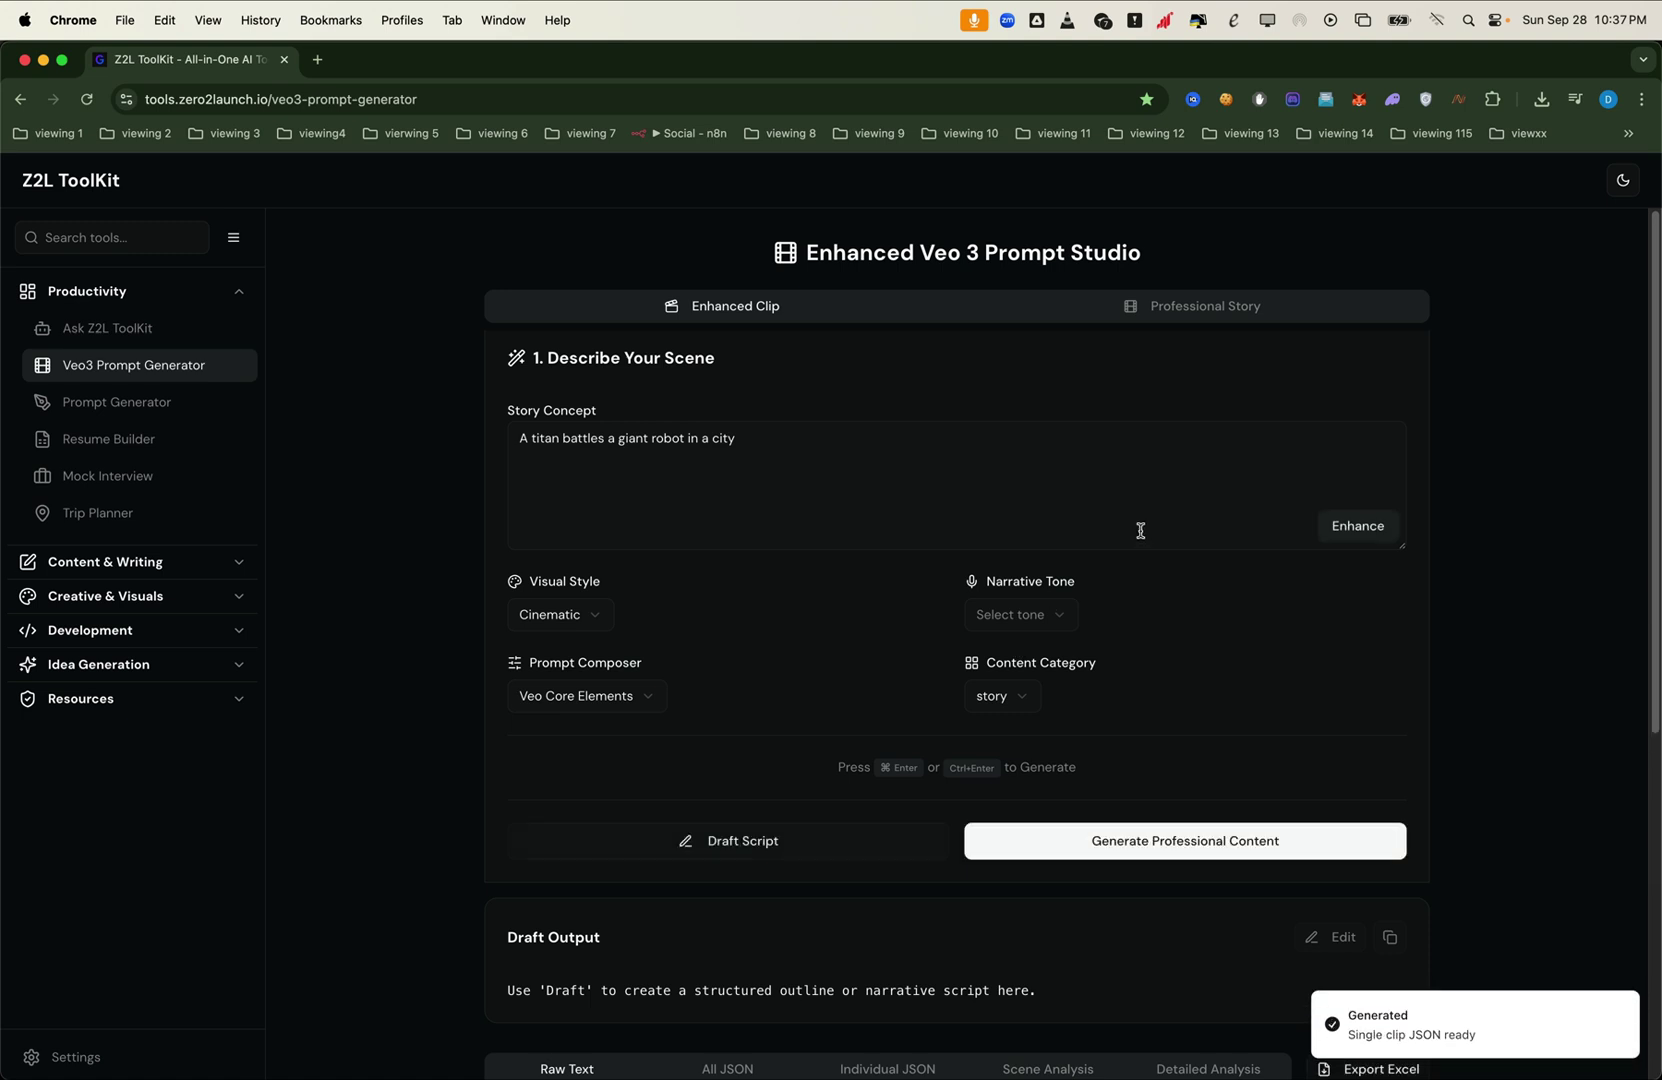
scroll(688, 752, "down", 5)
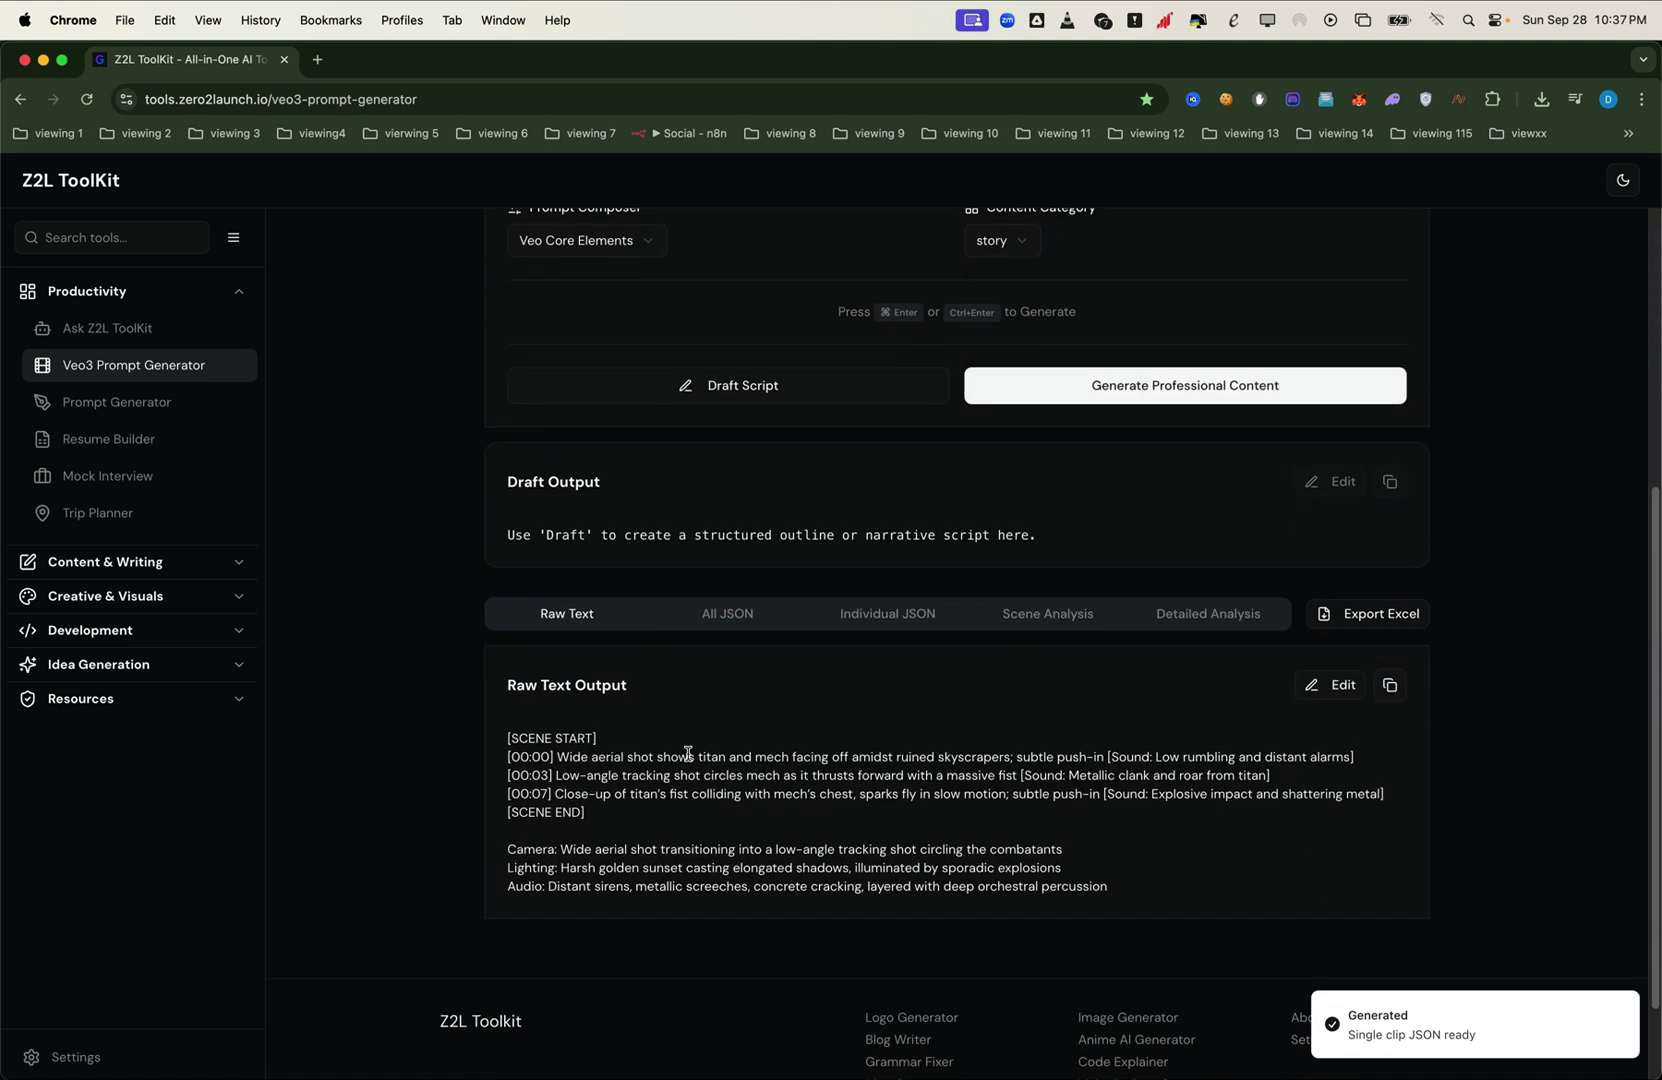
scroll(795, 768, "down", 1)
left_click(721, 578)
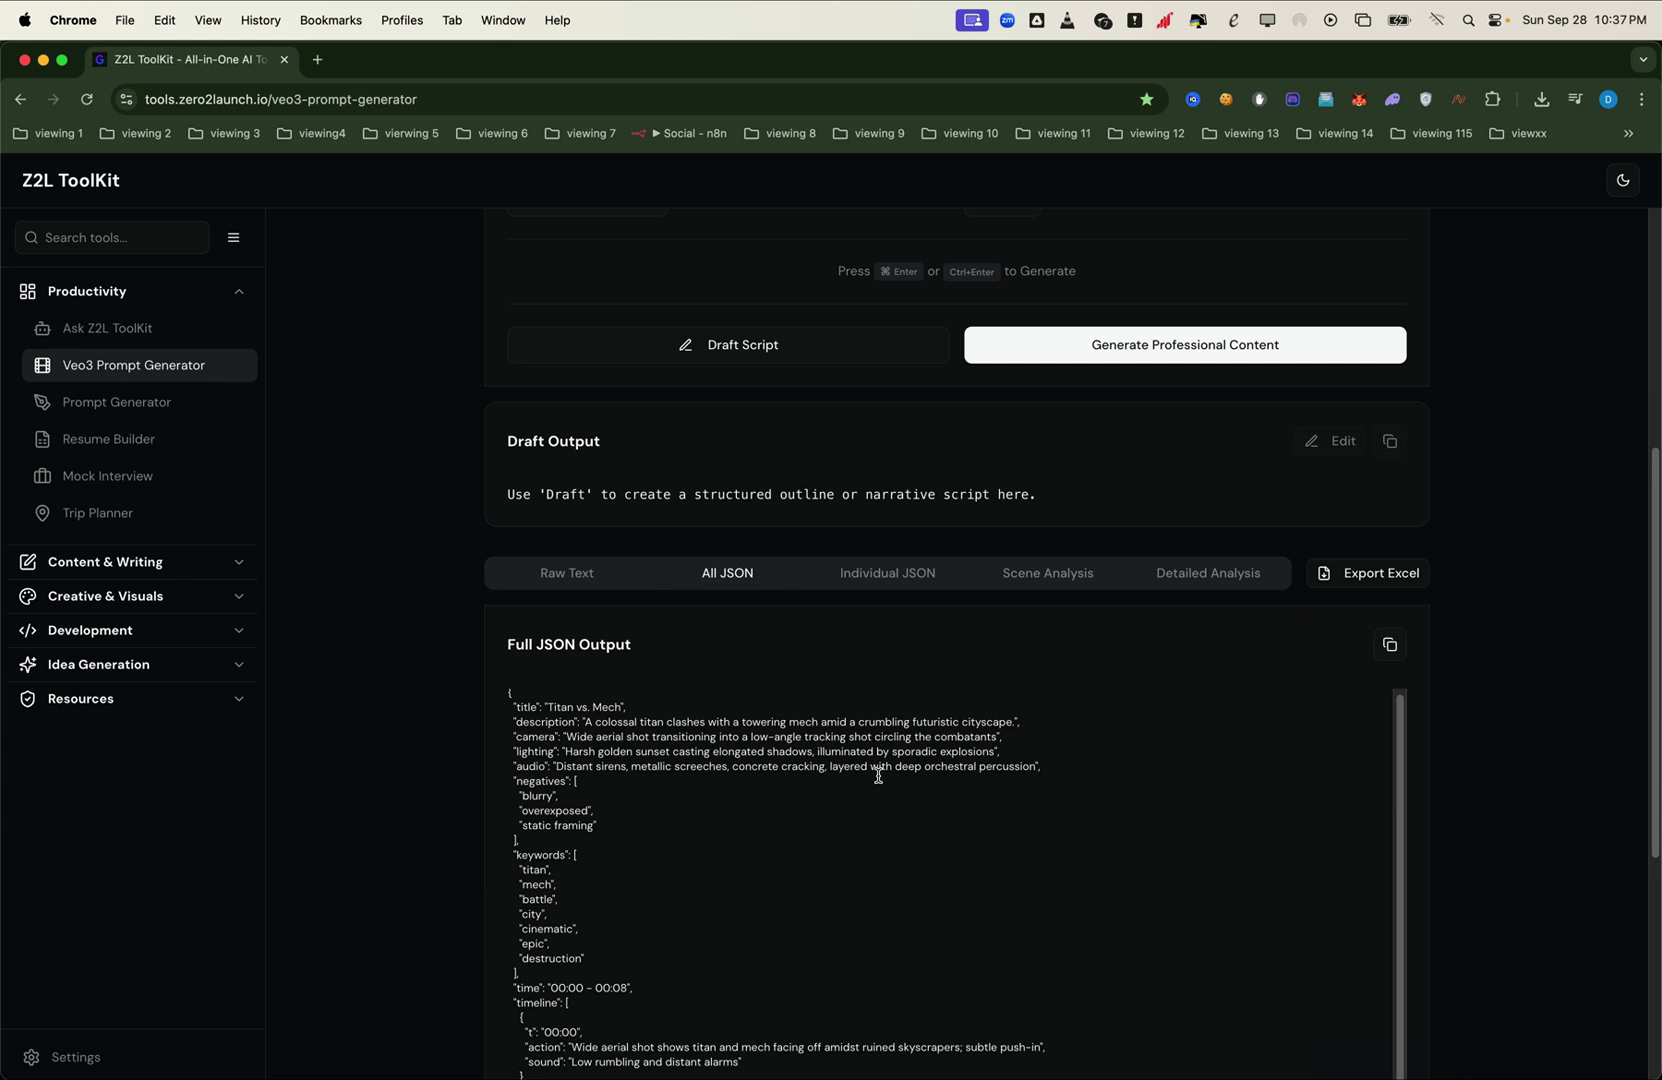
scroll(878, 776, "down", 1)
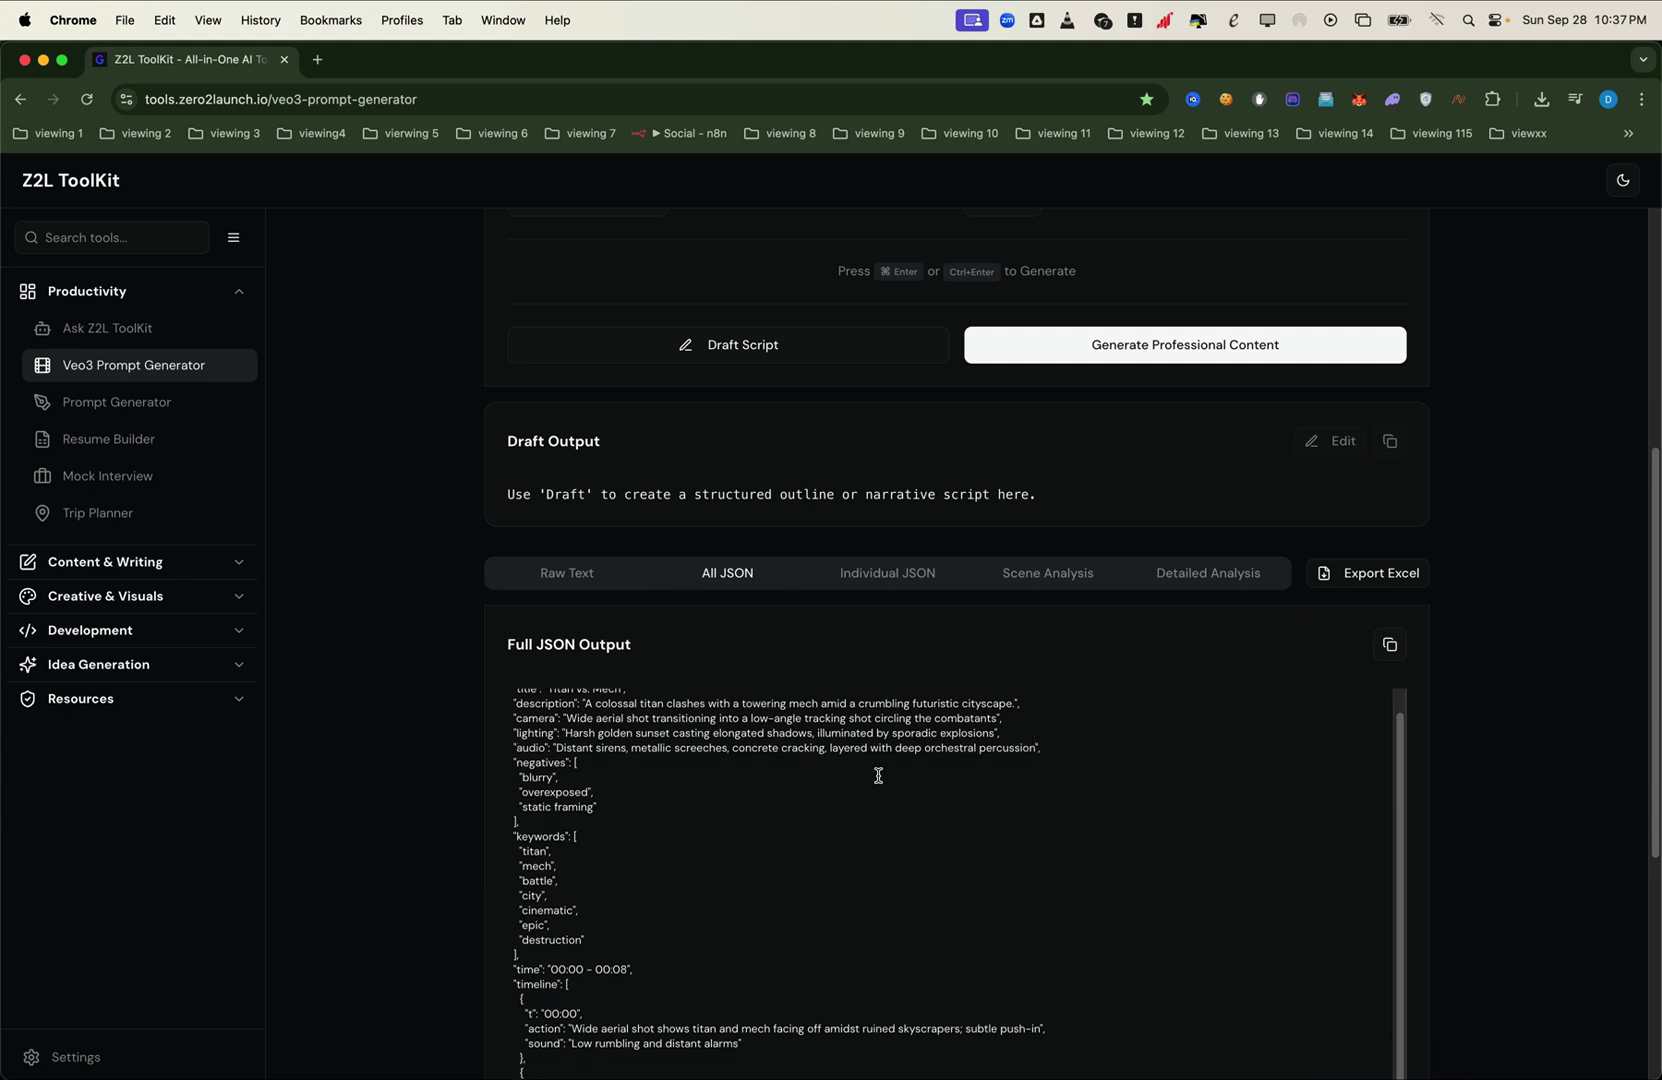
scroll(1430, 825, "down", 3)
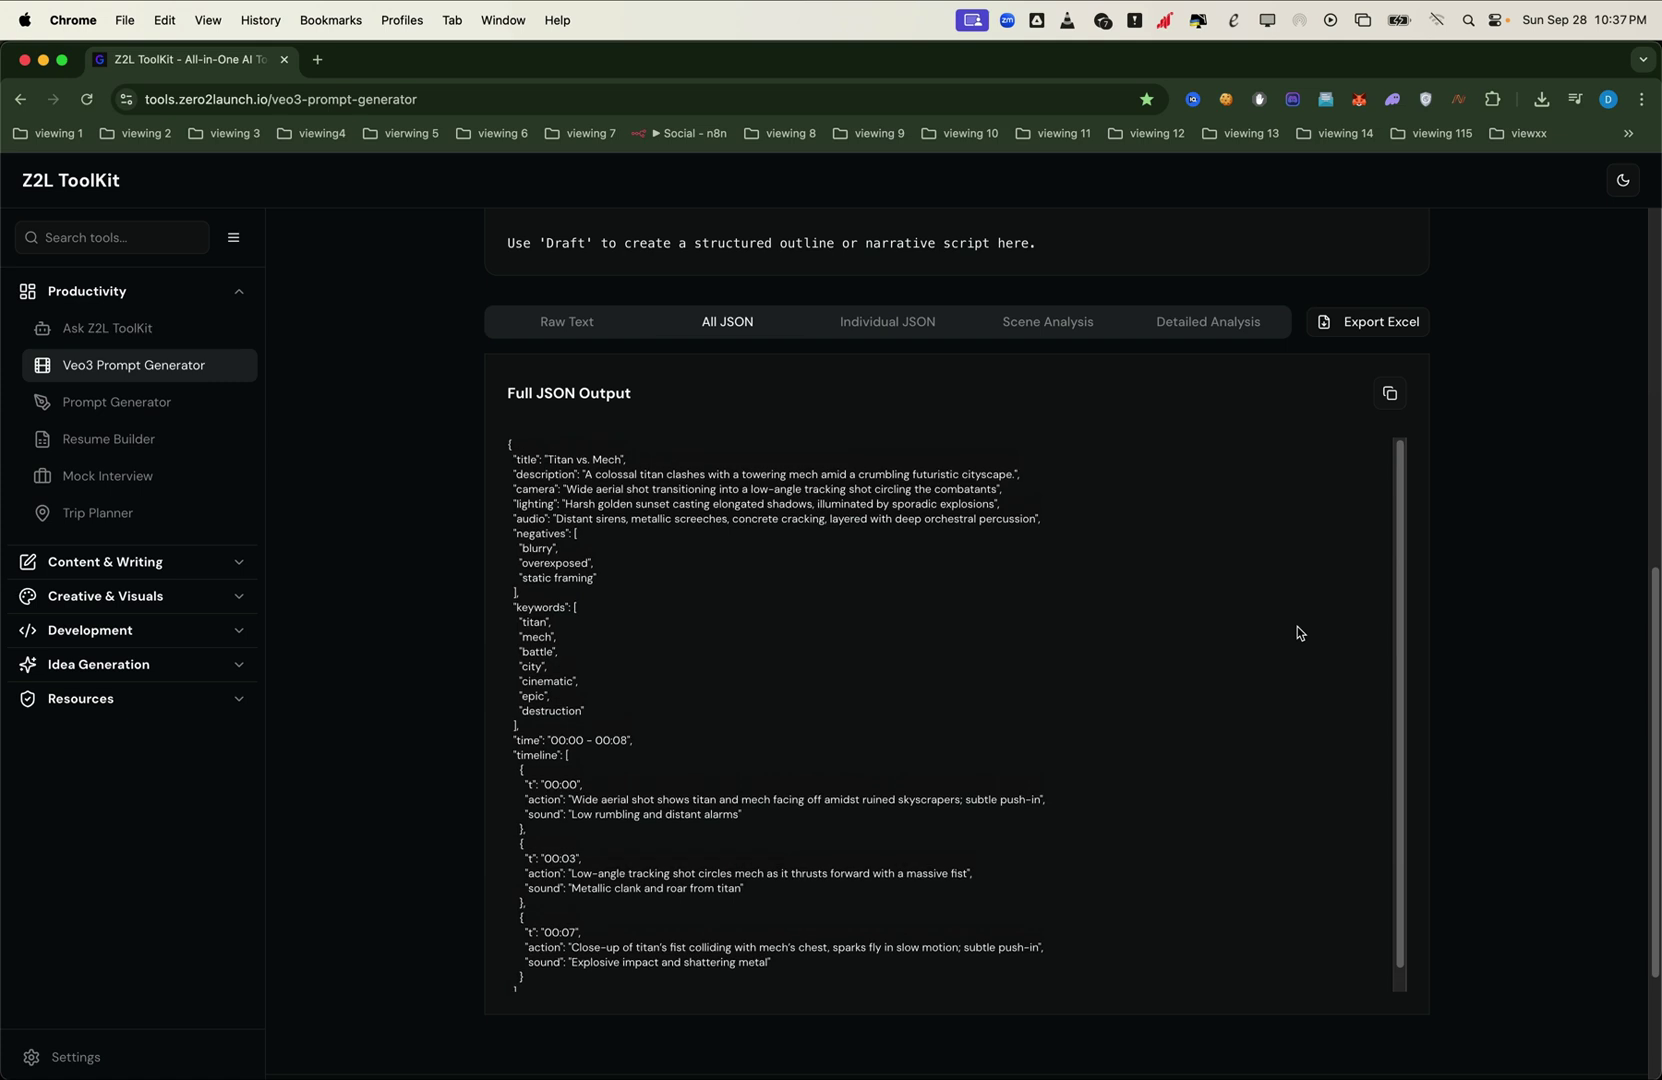
- Paste the Titan vs. Mech JSON into Flow, generate the 8-second clip, and play it full screen
left_click(1389, 393)
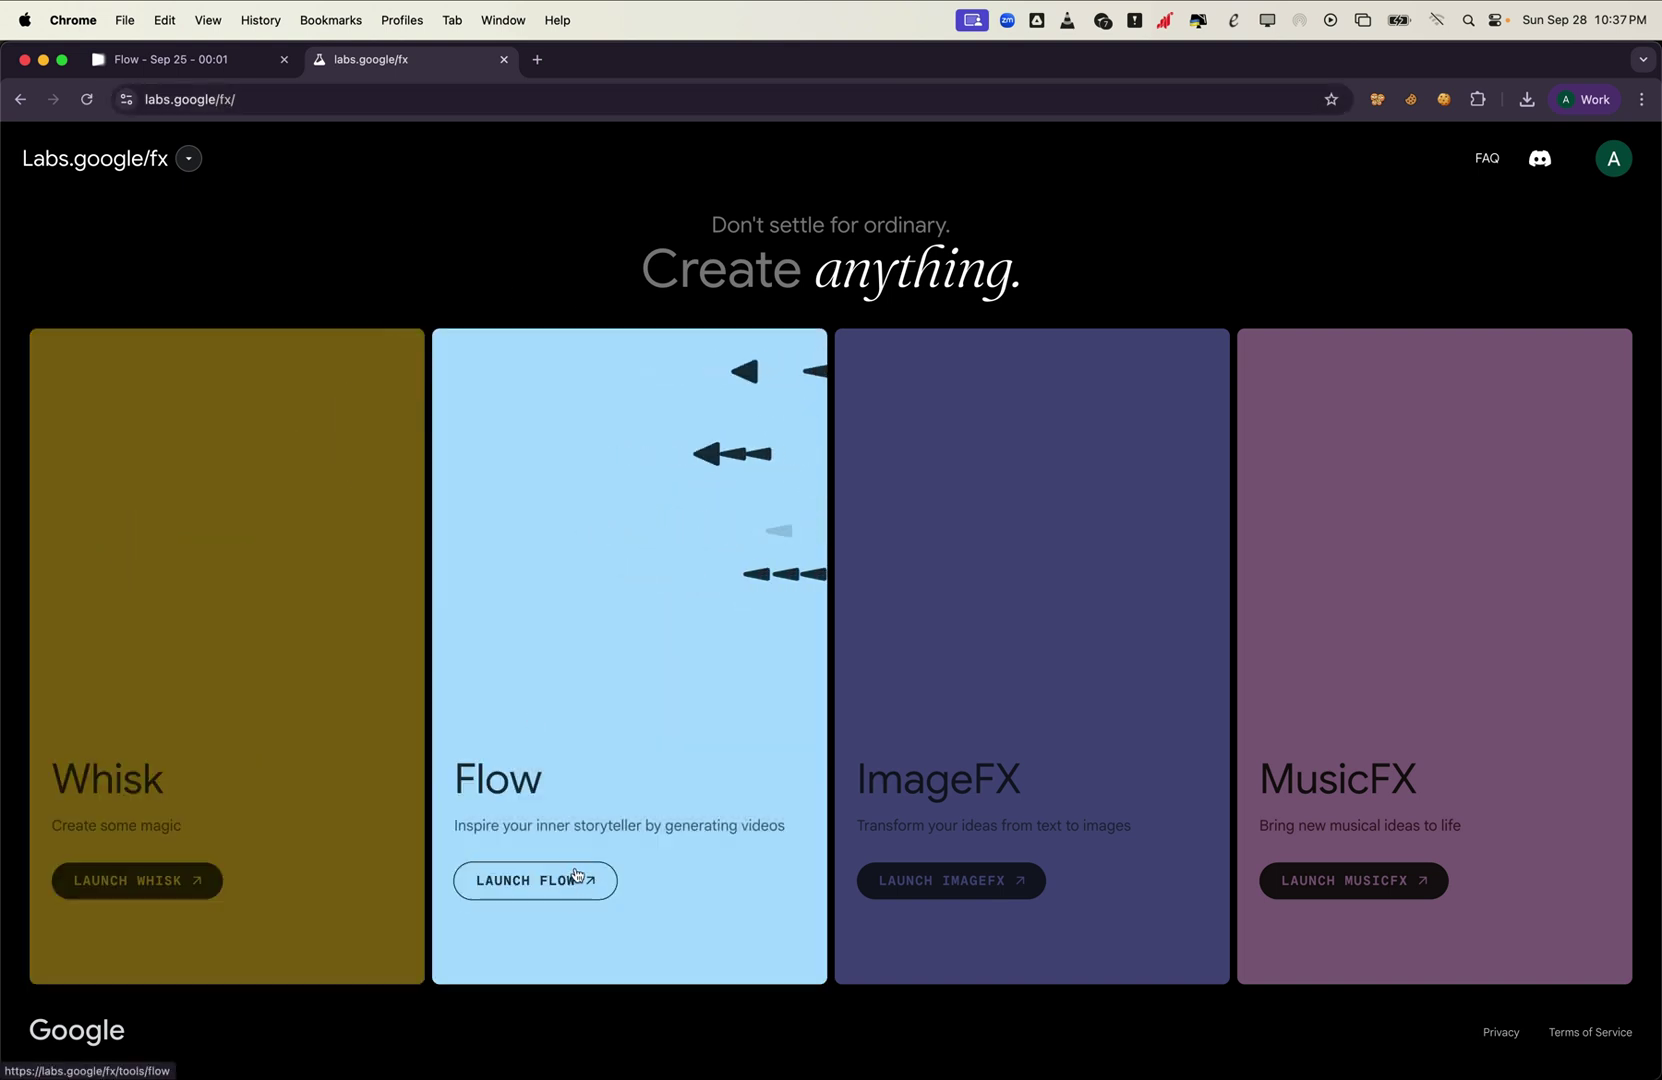
left_click(170, 59)
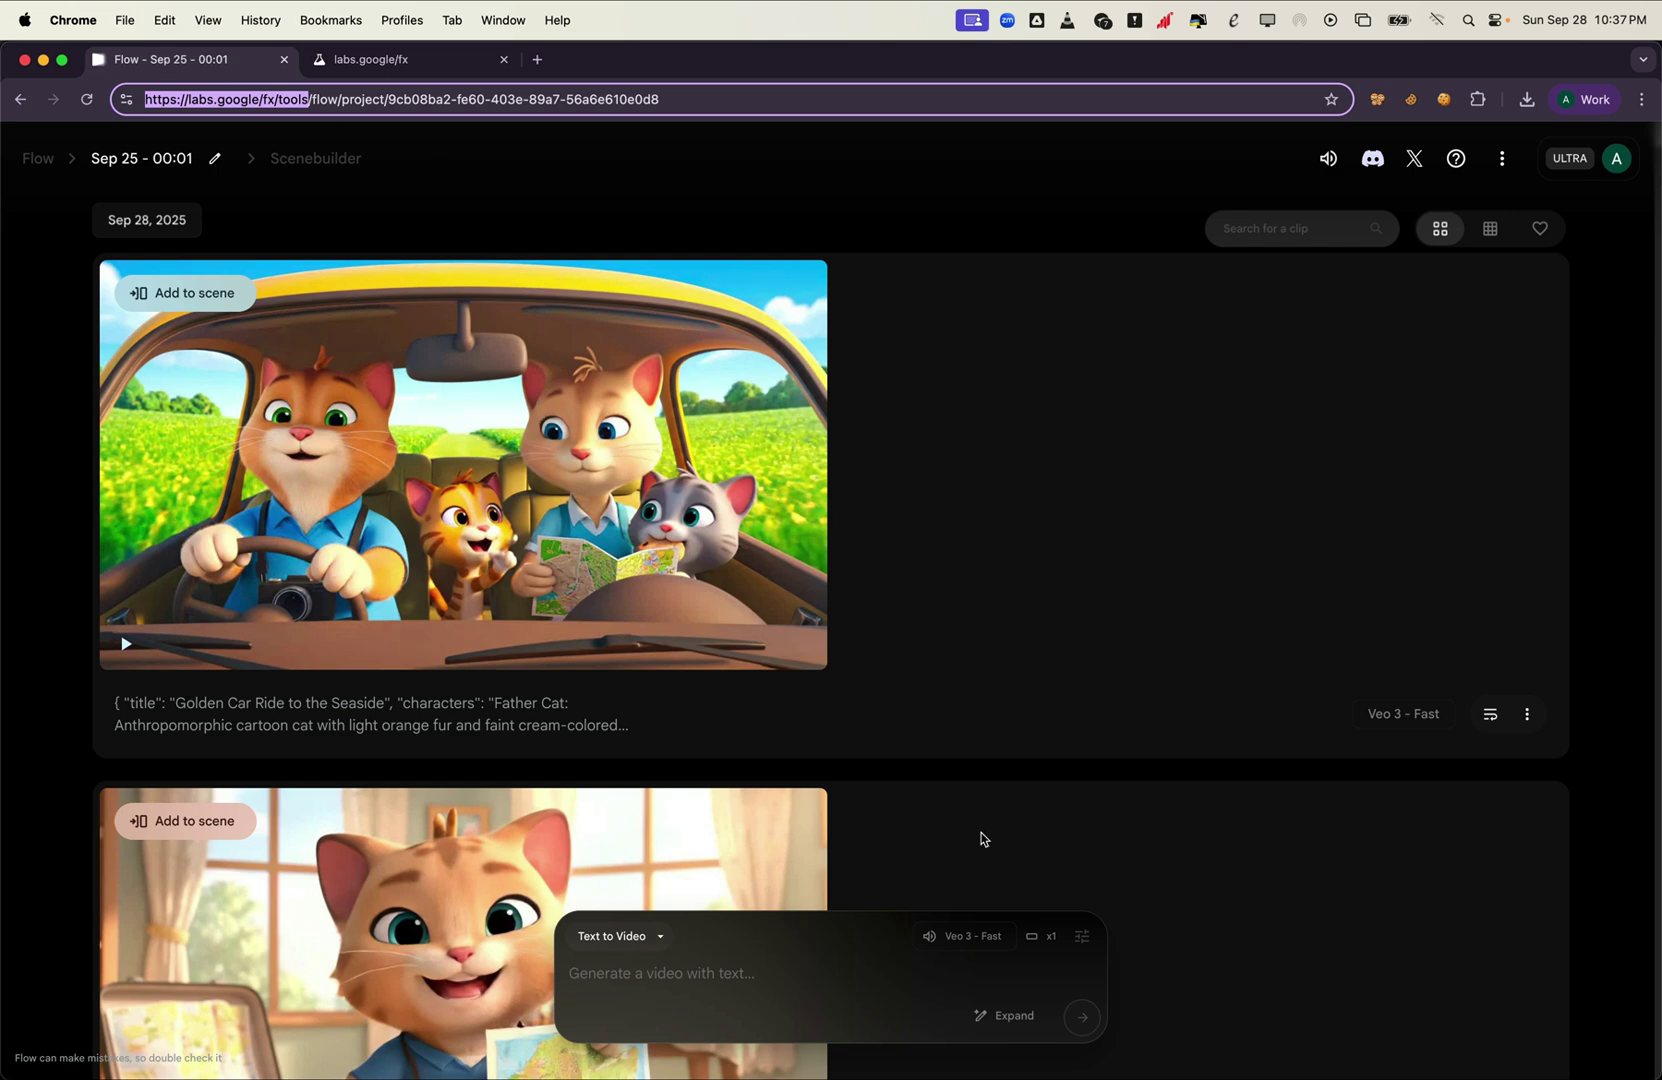
left_click(689, 970)
key("super+v")
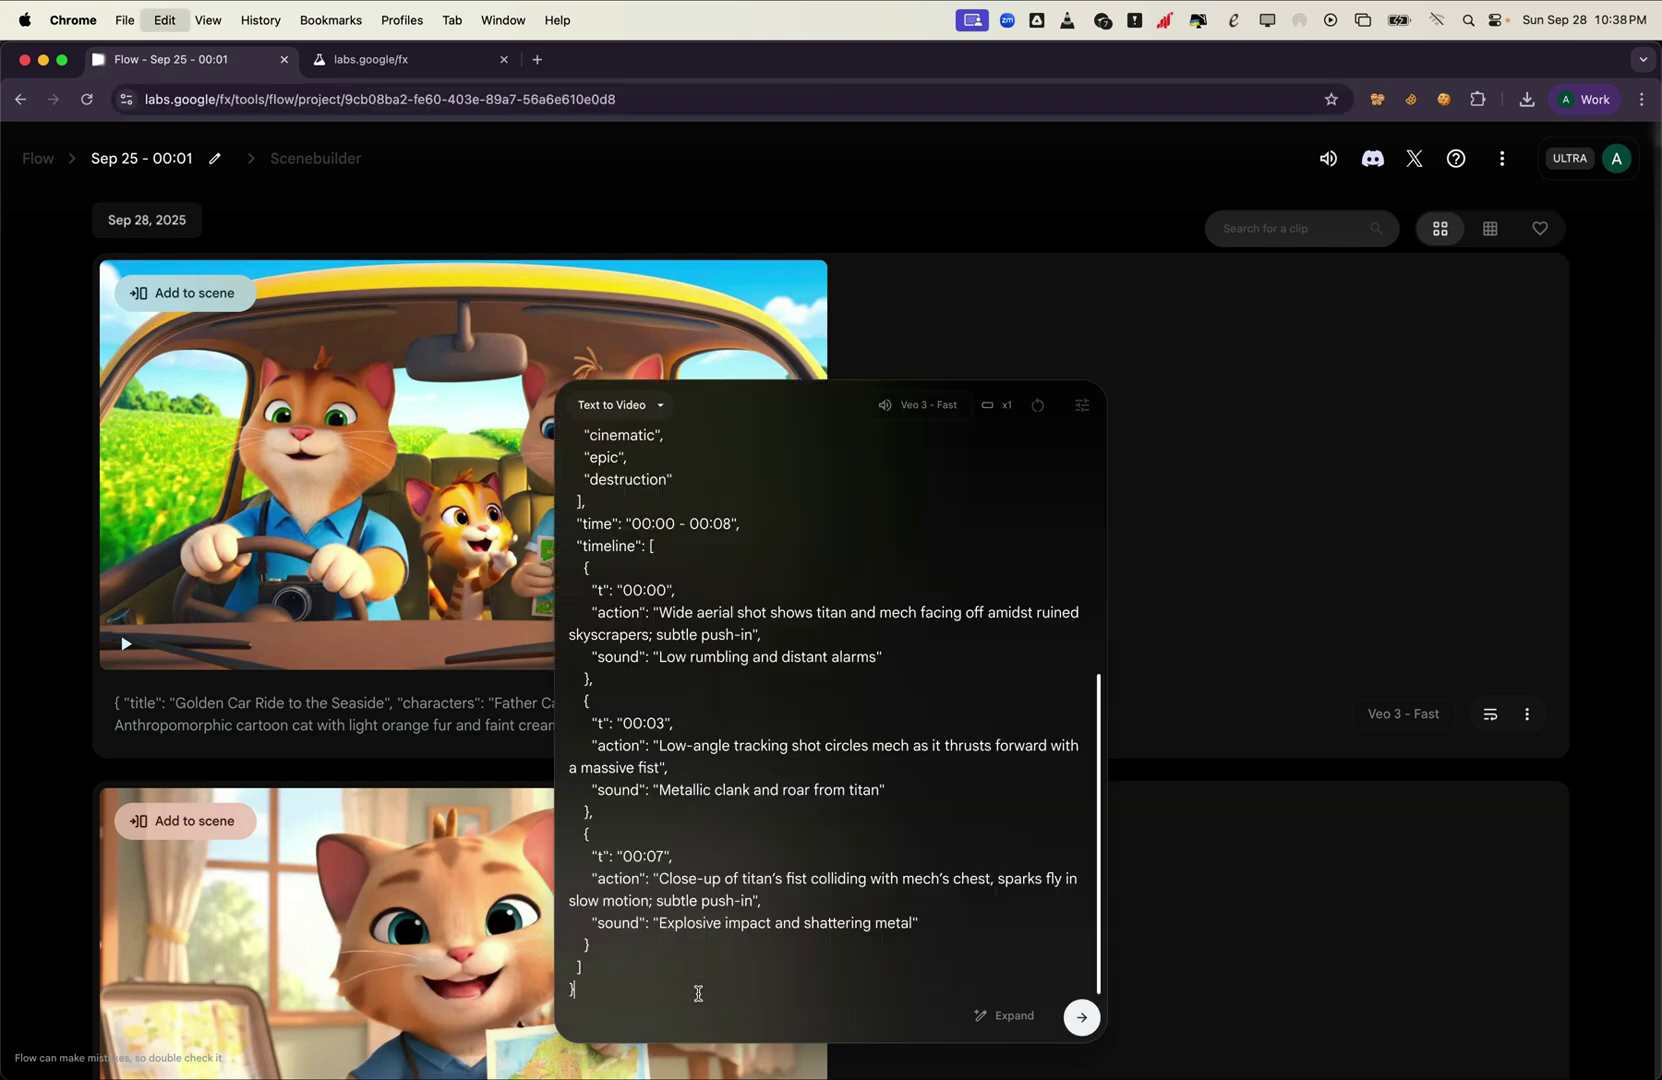
left_click(1081, 1018)
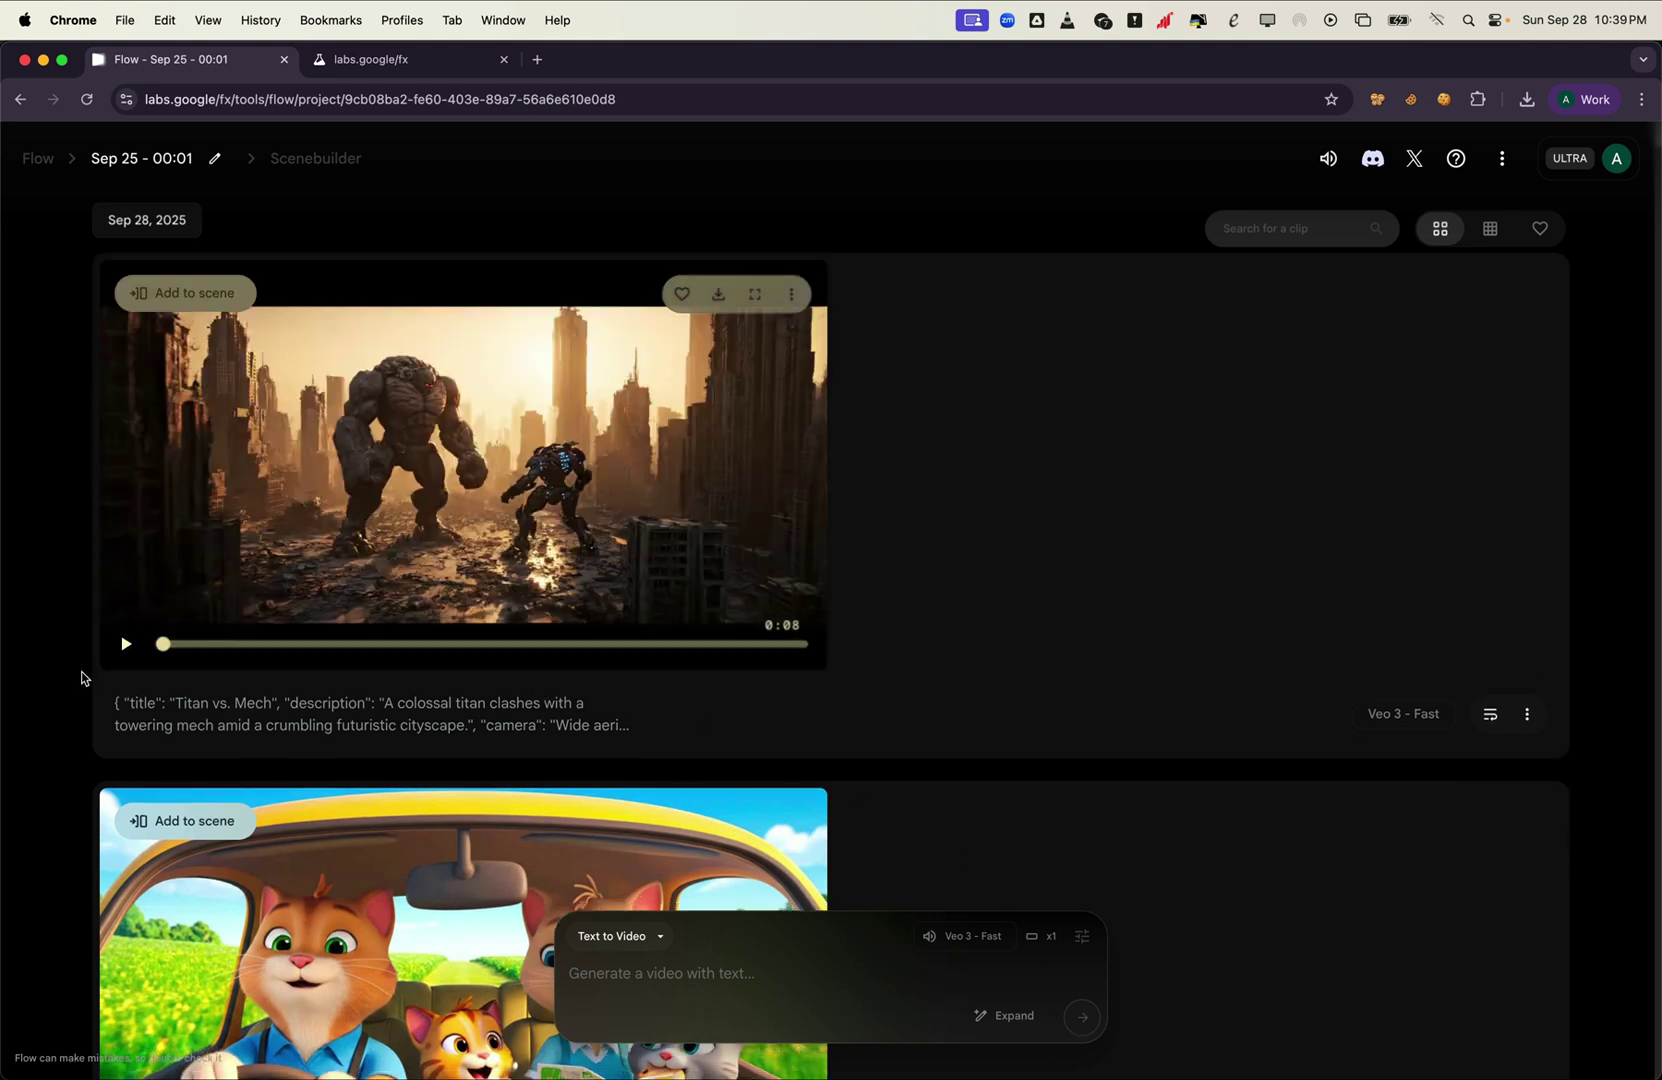
left_click(125, 644)
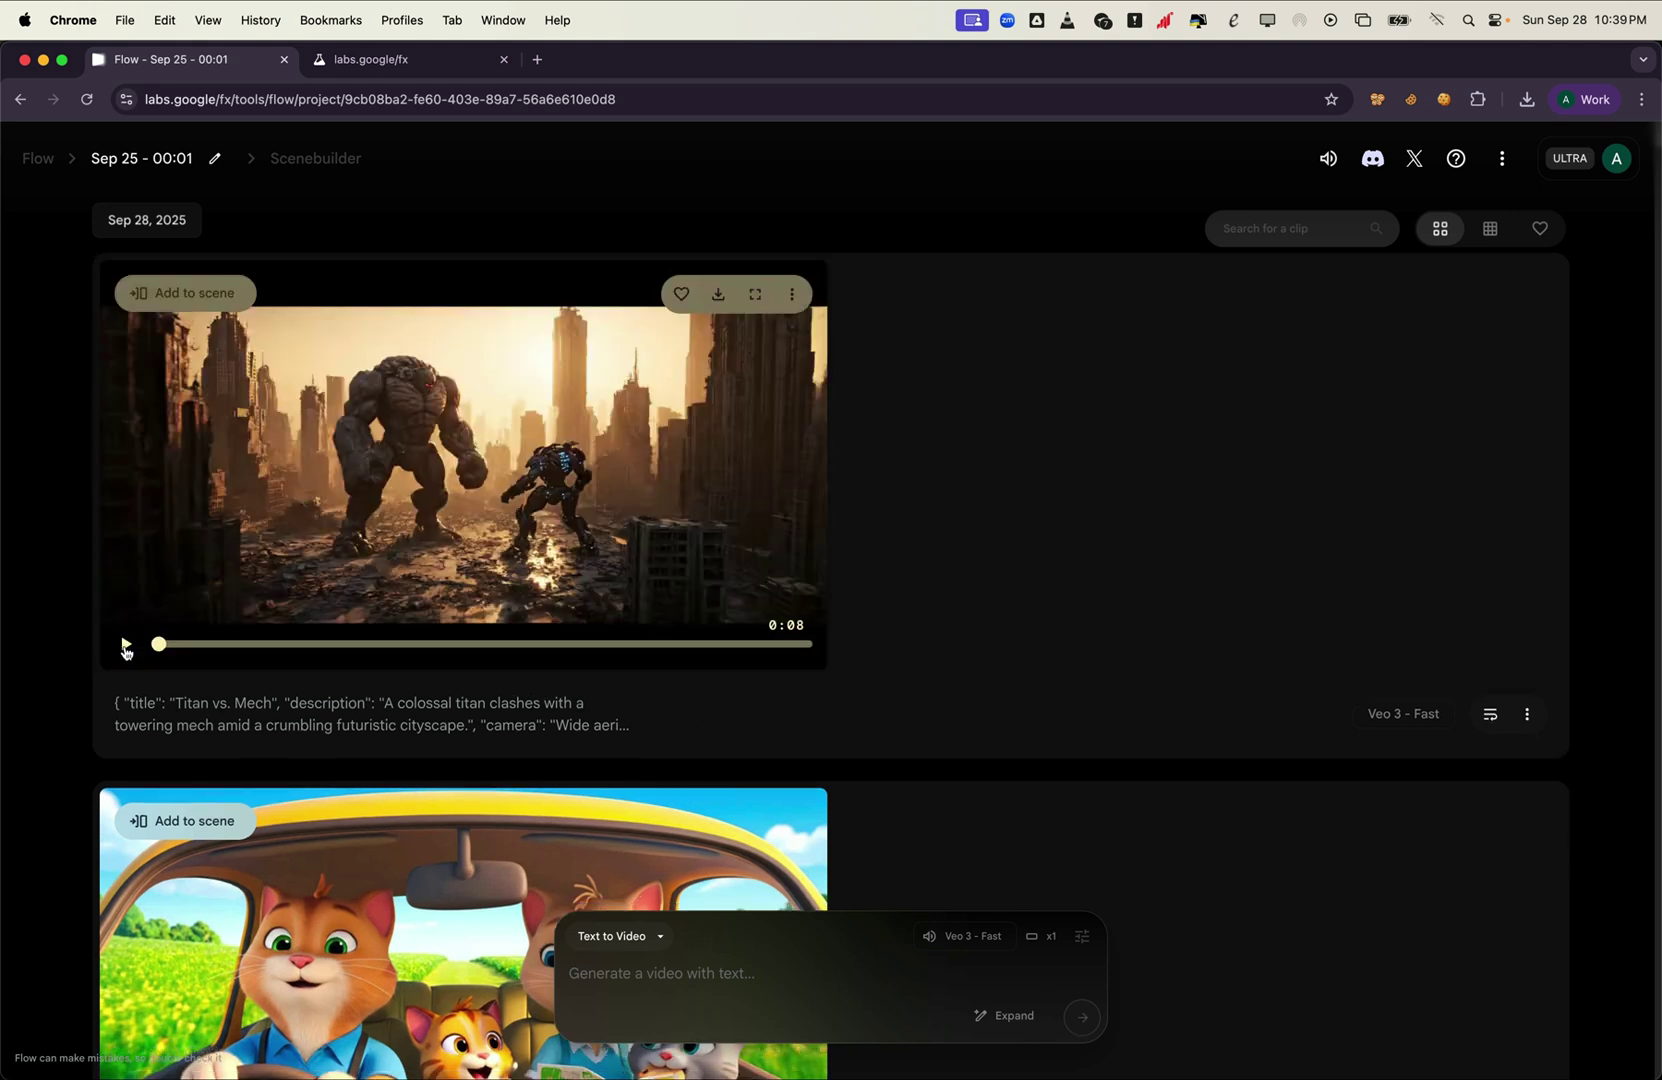
left_click(752, 295)
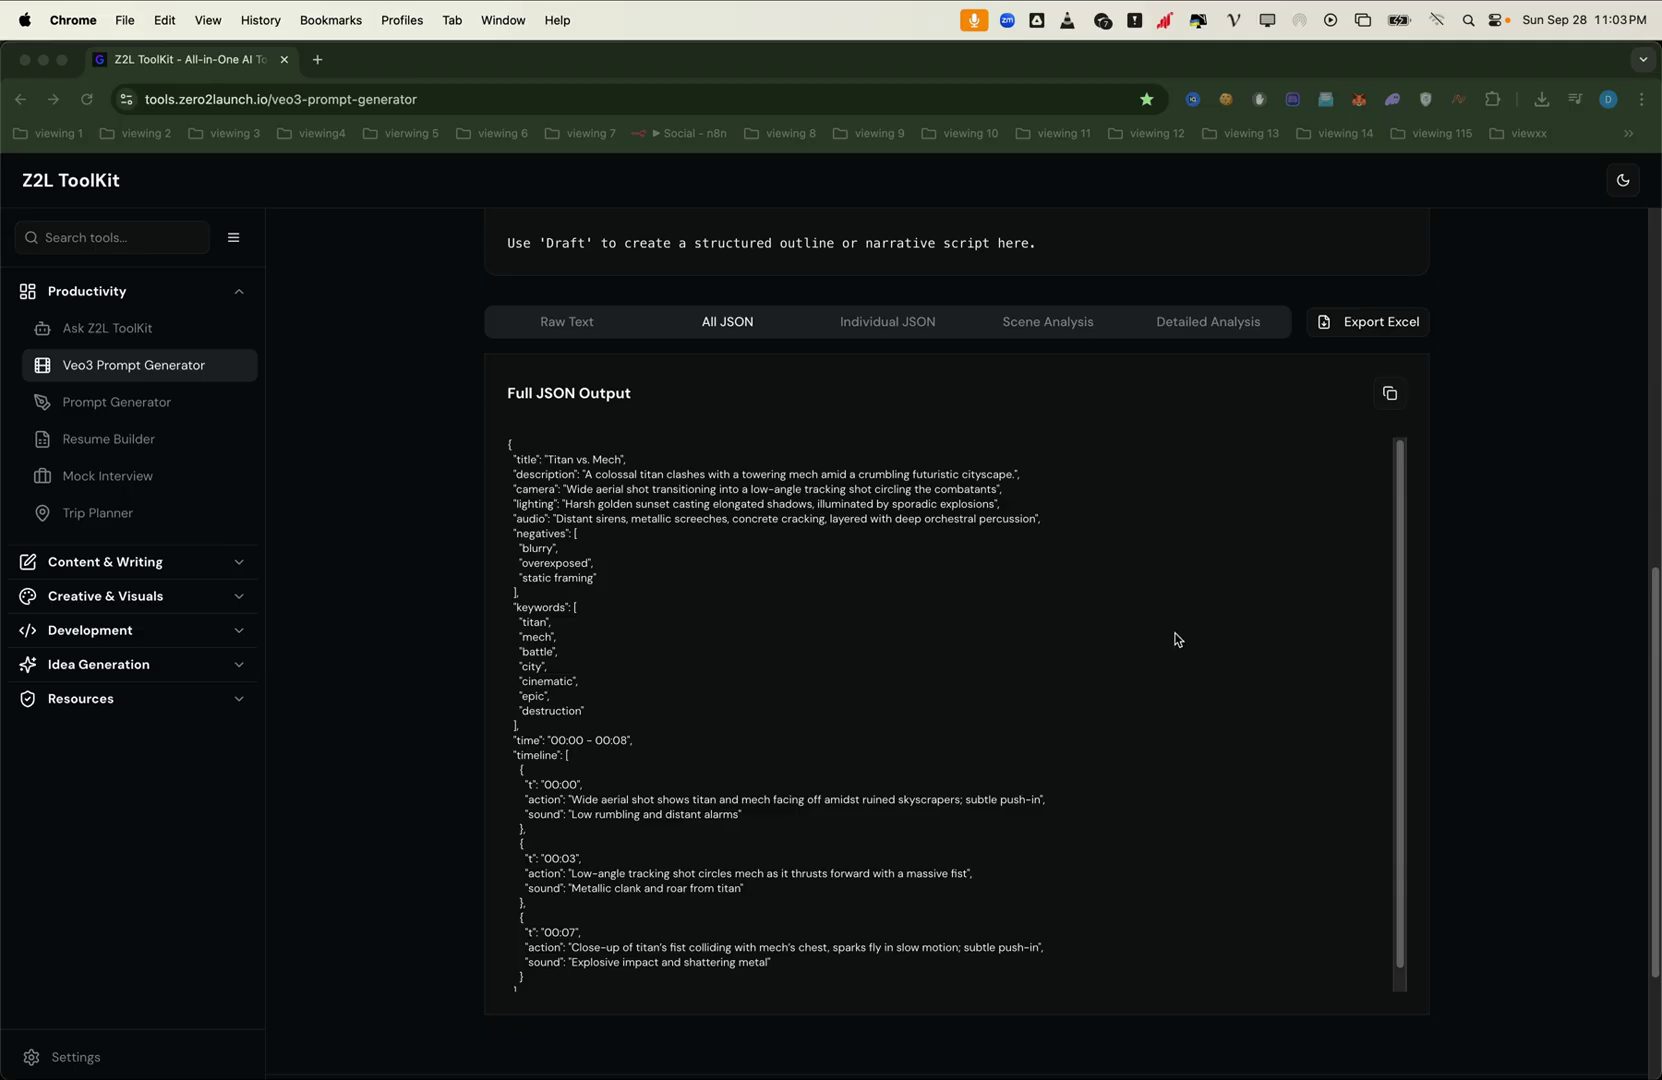
- Replace the Professional Story concept with the Spider-Man vs monster prompt, set 24 seconds, and generate
scroll(1180, 640, "up", 8)
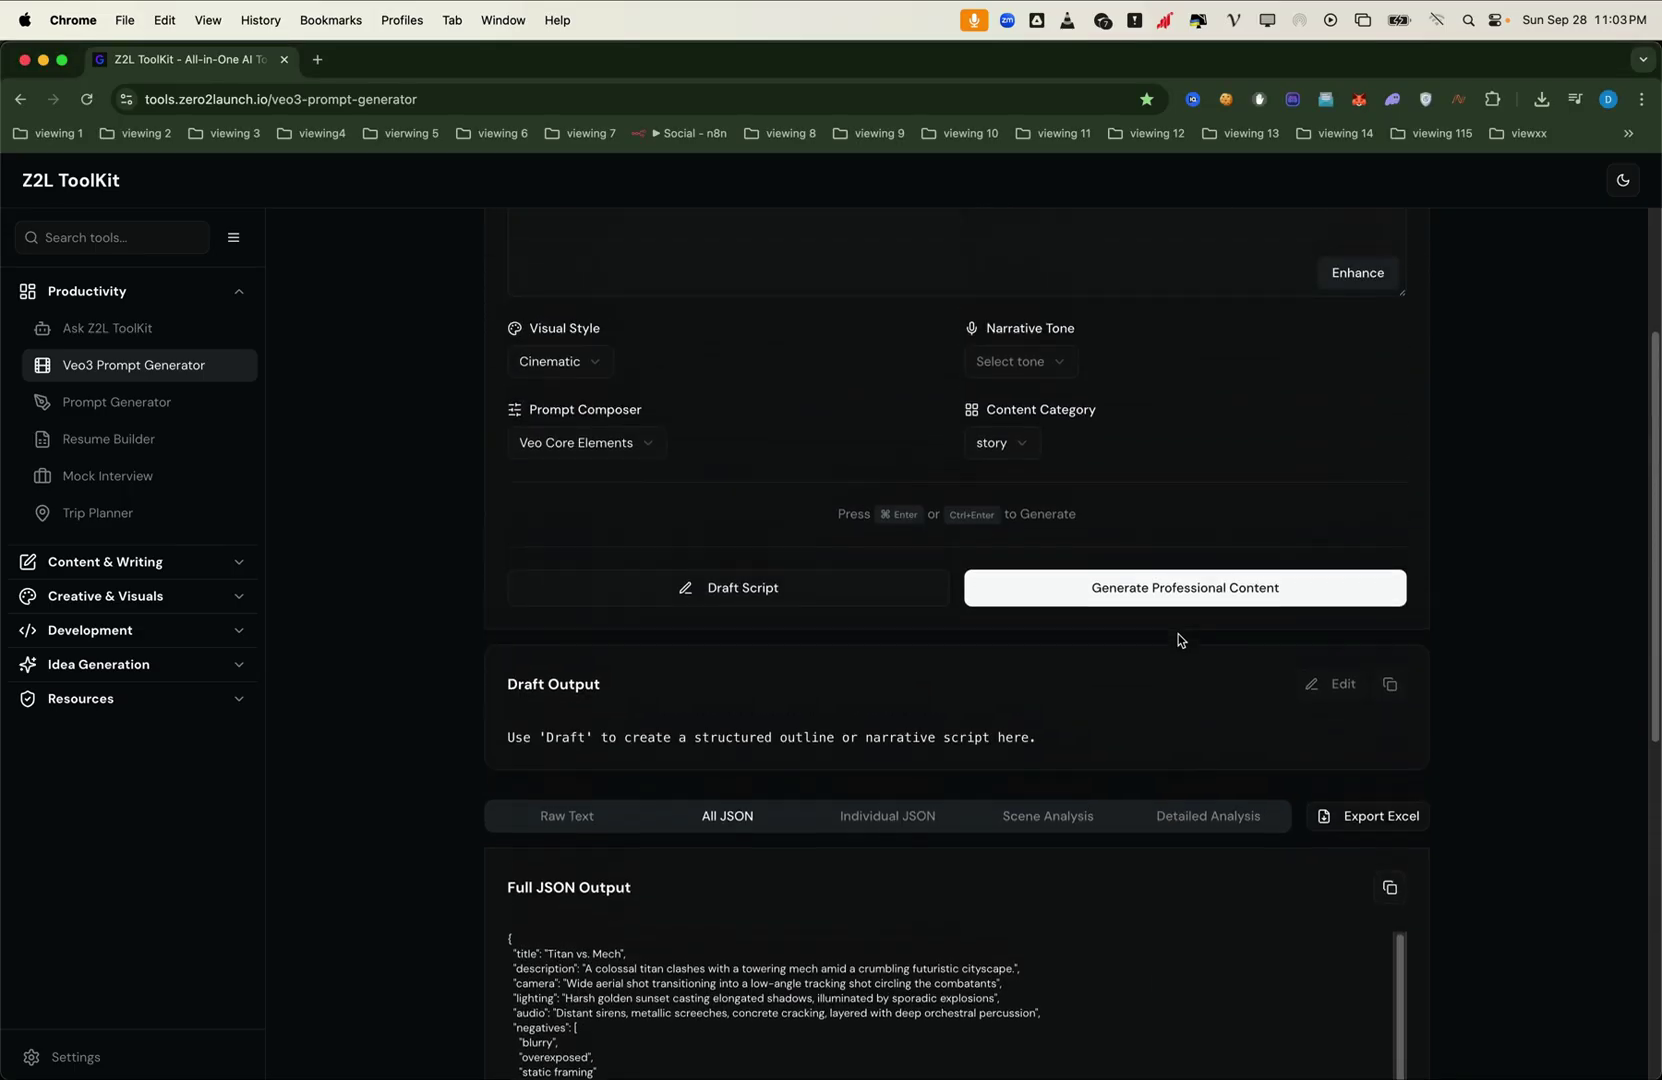
left_click(1165, 305)
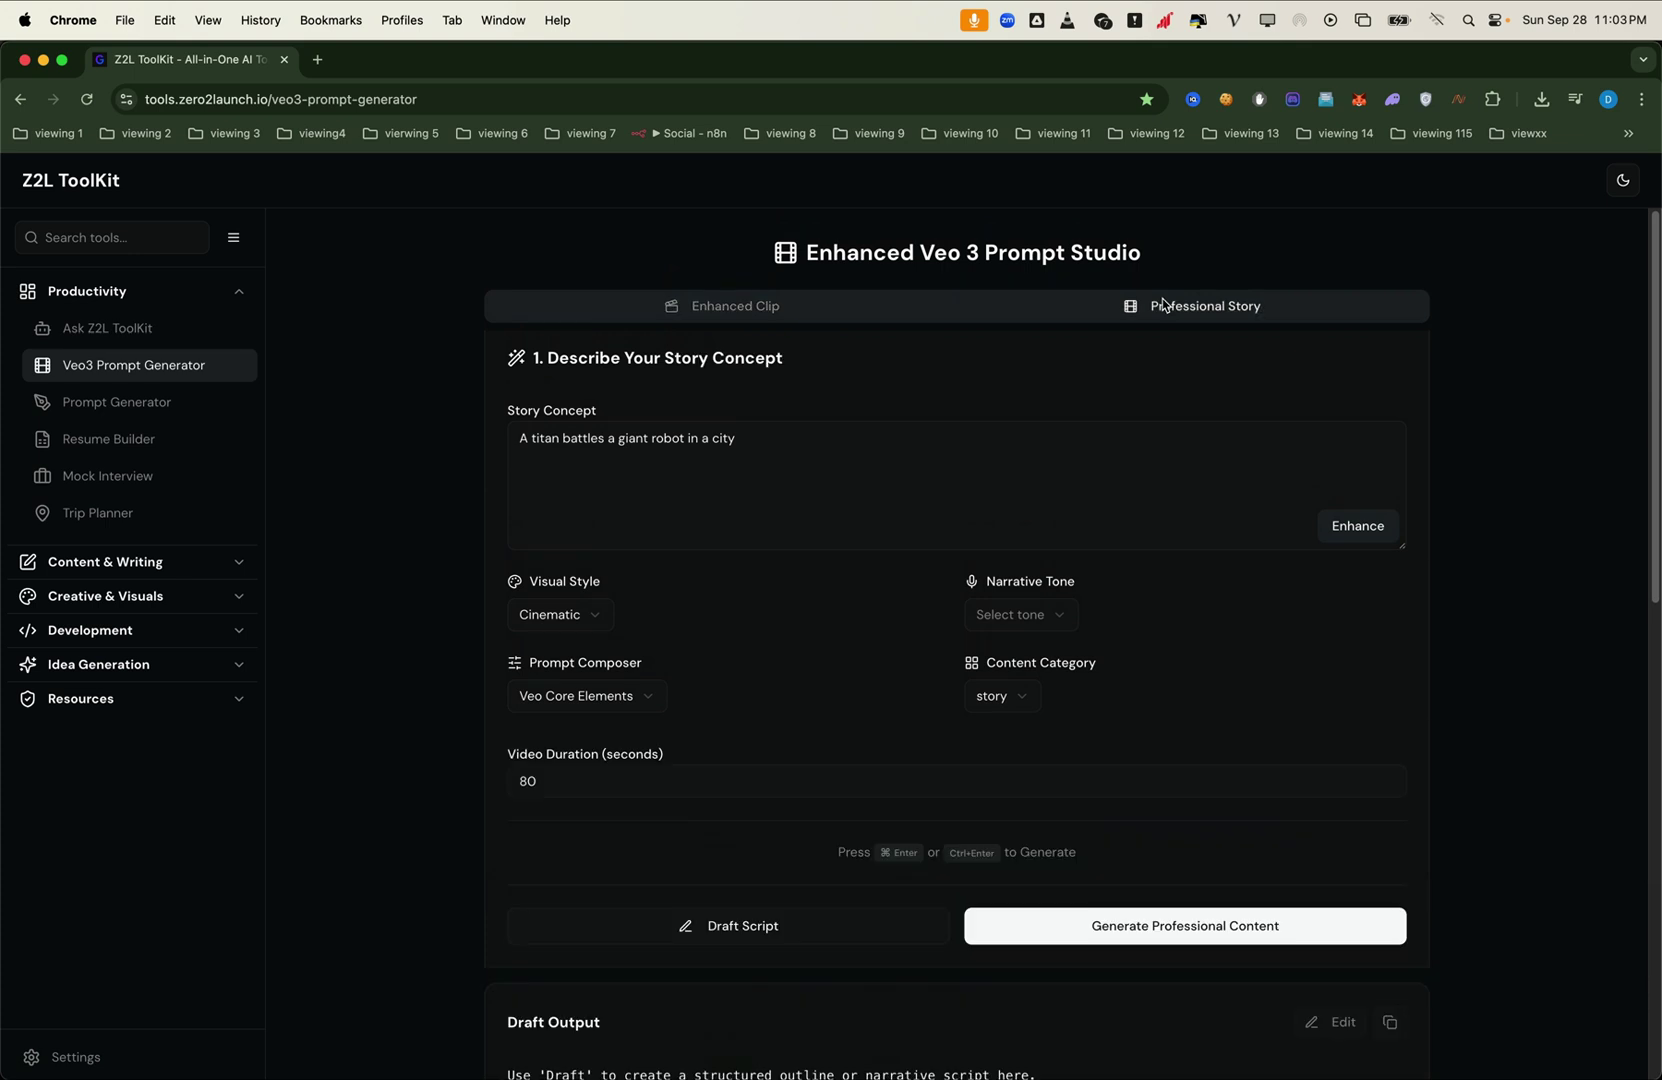
left_click_drag(777, 433, 512, 438)
type("Give me a 24-second story script about Spider-Man fighting a monster to protect the streets of New York")
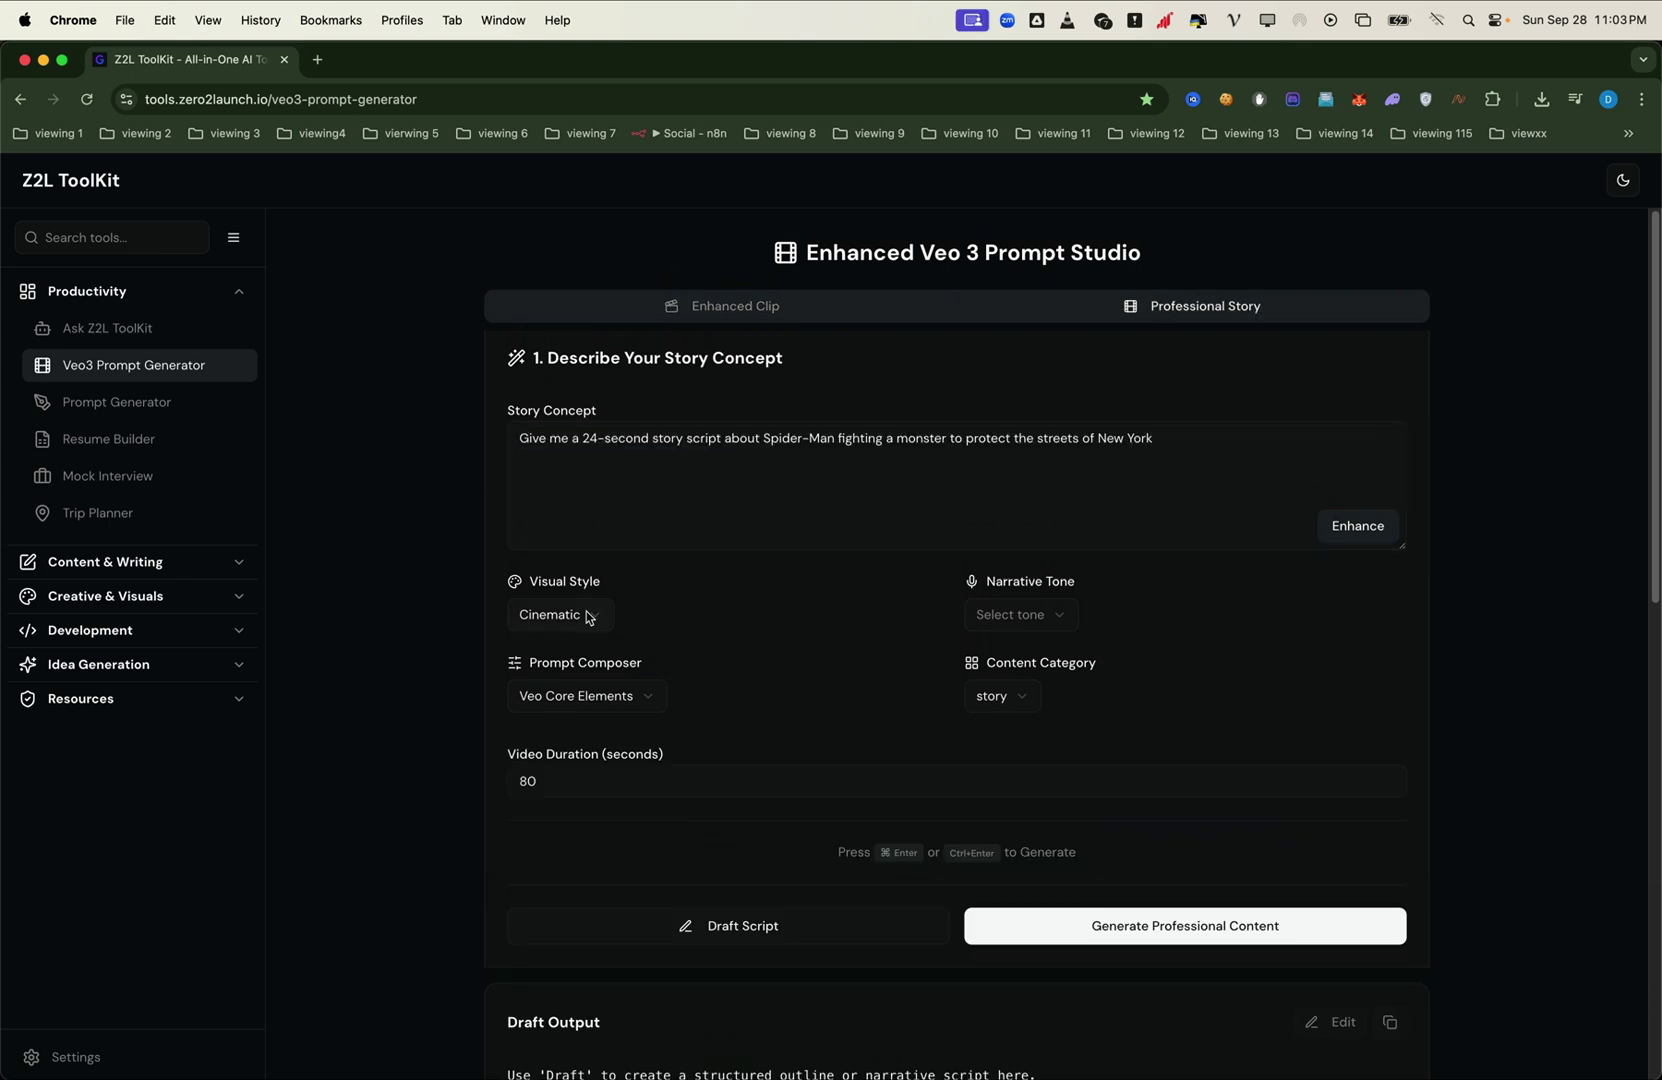
left_click(985, 615)
left_click(861, 672)
left_click(548, 786)
key("BackSpace")
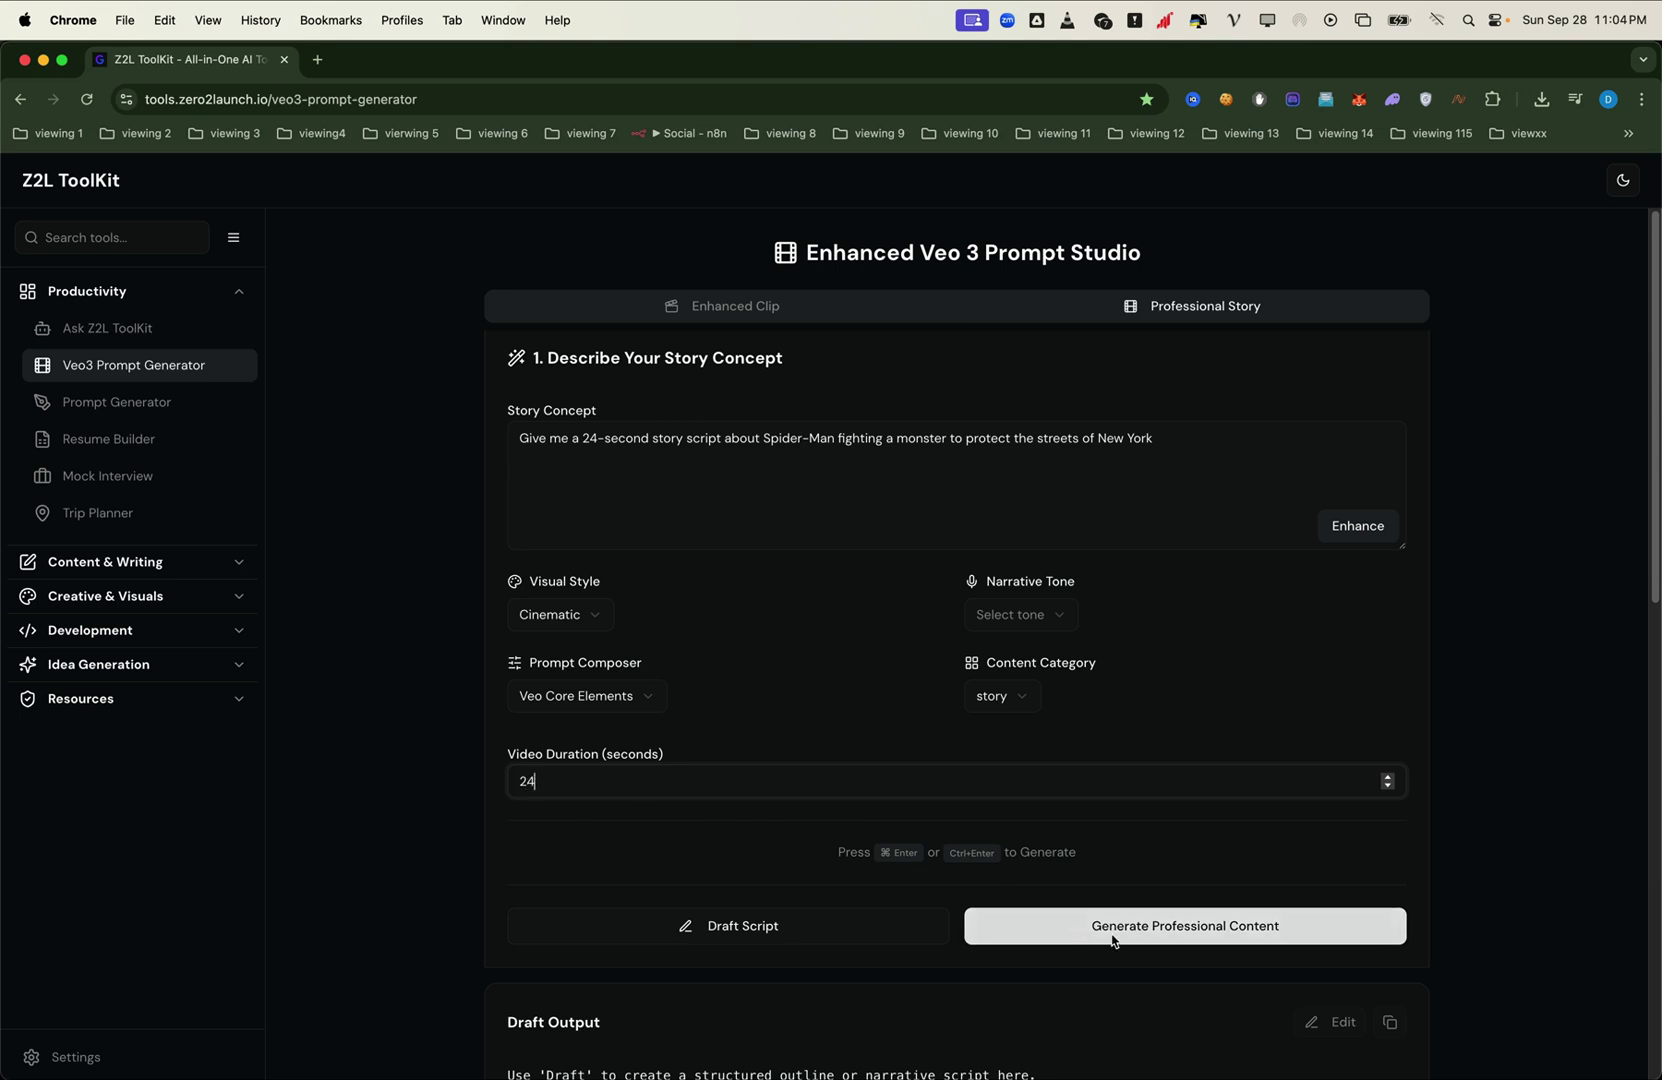
left_click(1055, 926)
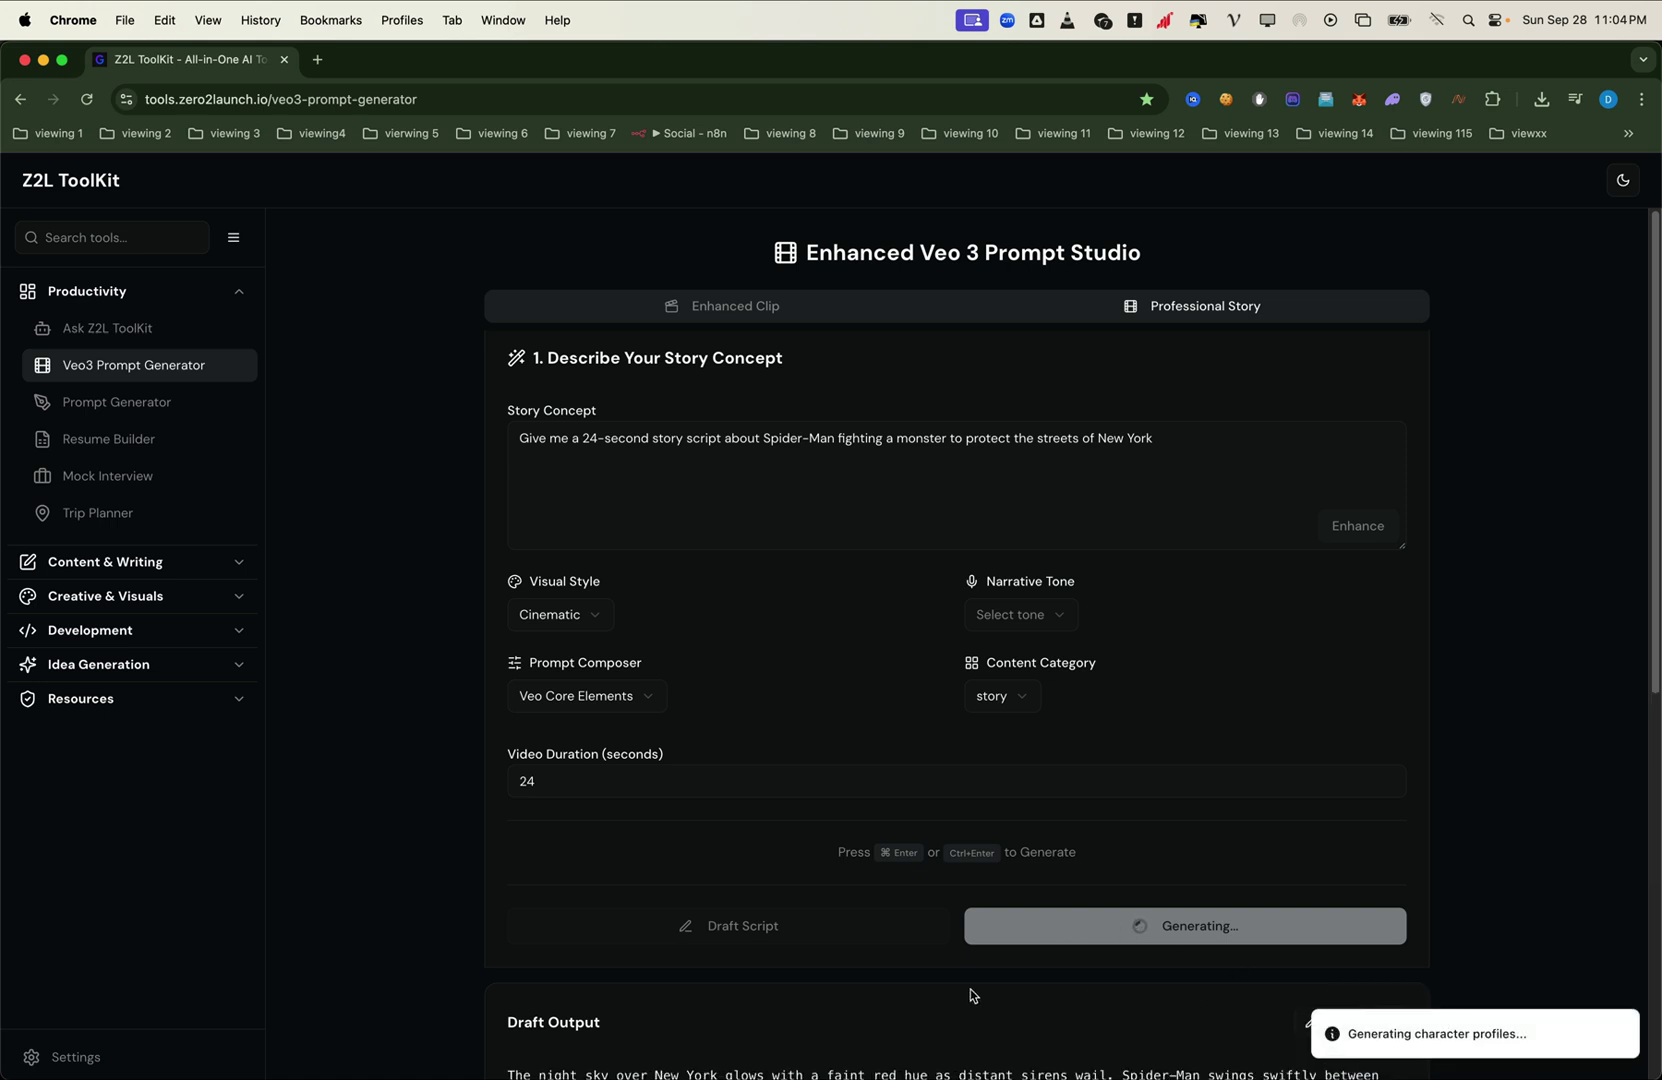
- Review the finished Spider-Man story output as raw text
scroll(921, 998, "down", 5)
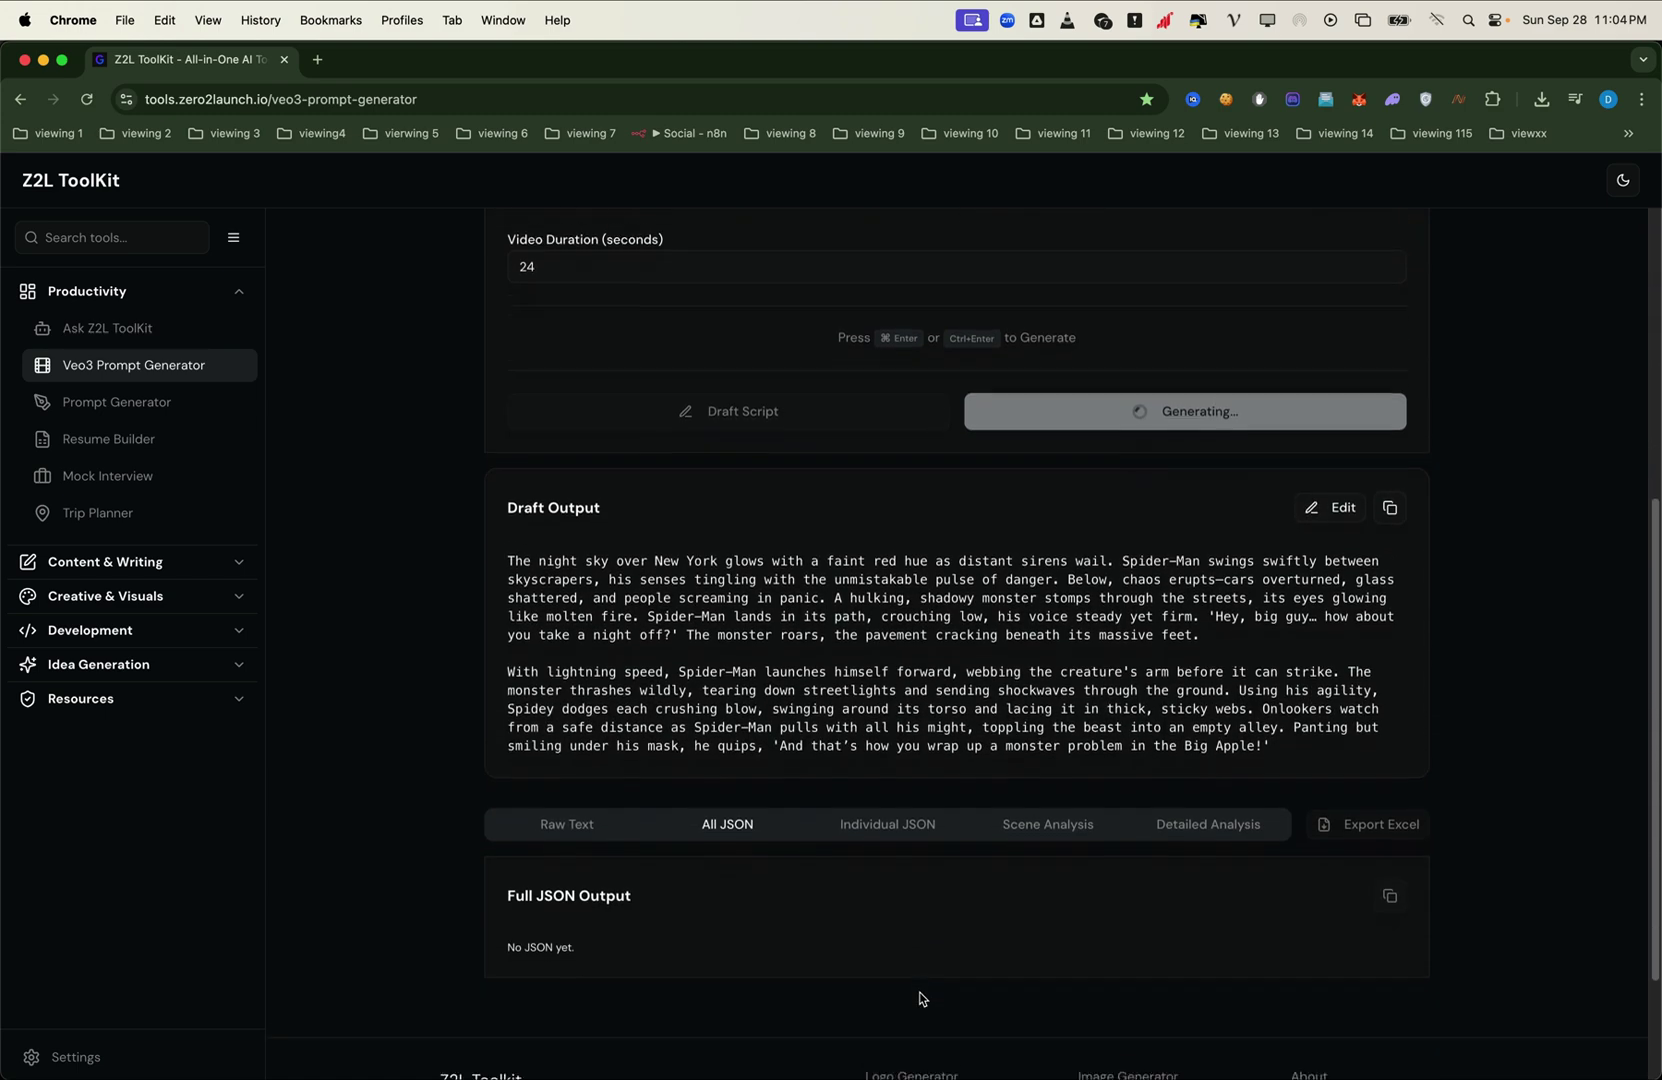
scroll(921, 998, "down", 1)
left_click(592, 756)
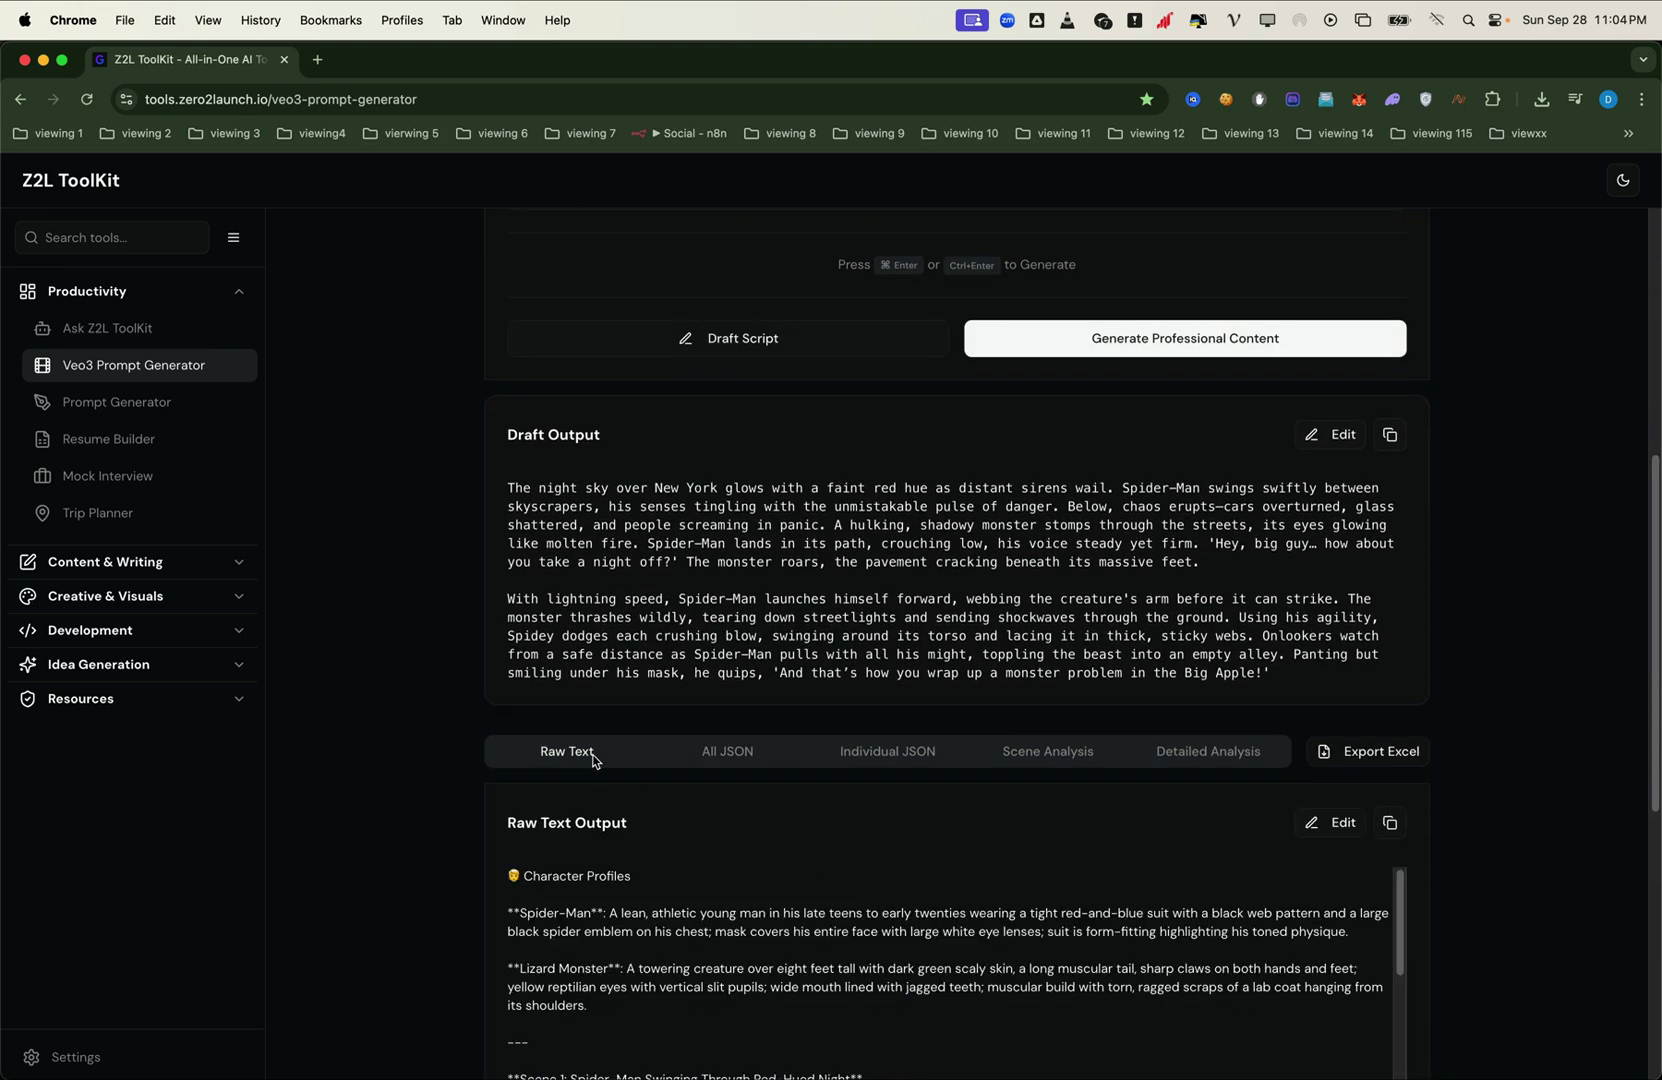
scroll(802, 822, "down", 4)
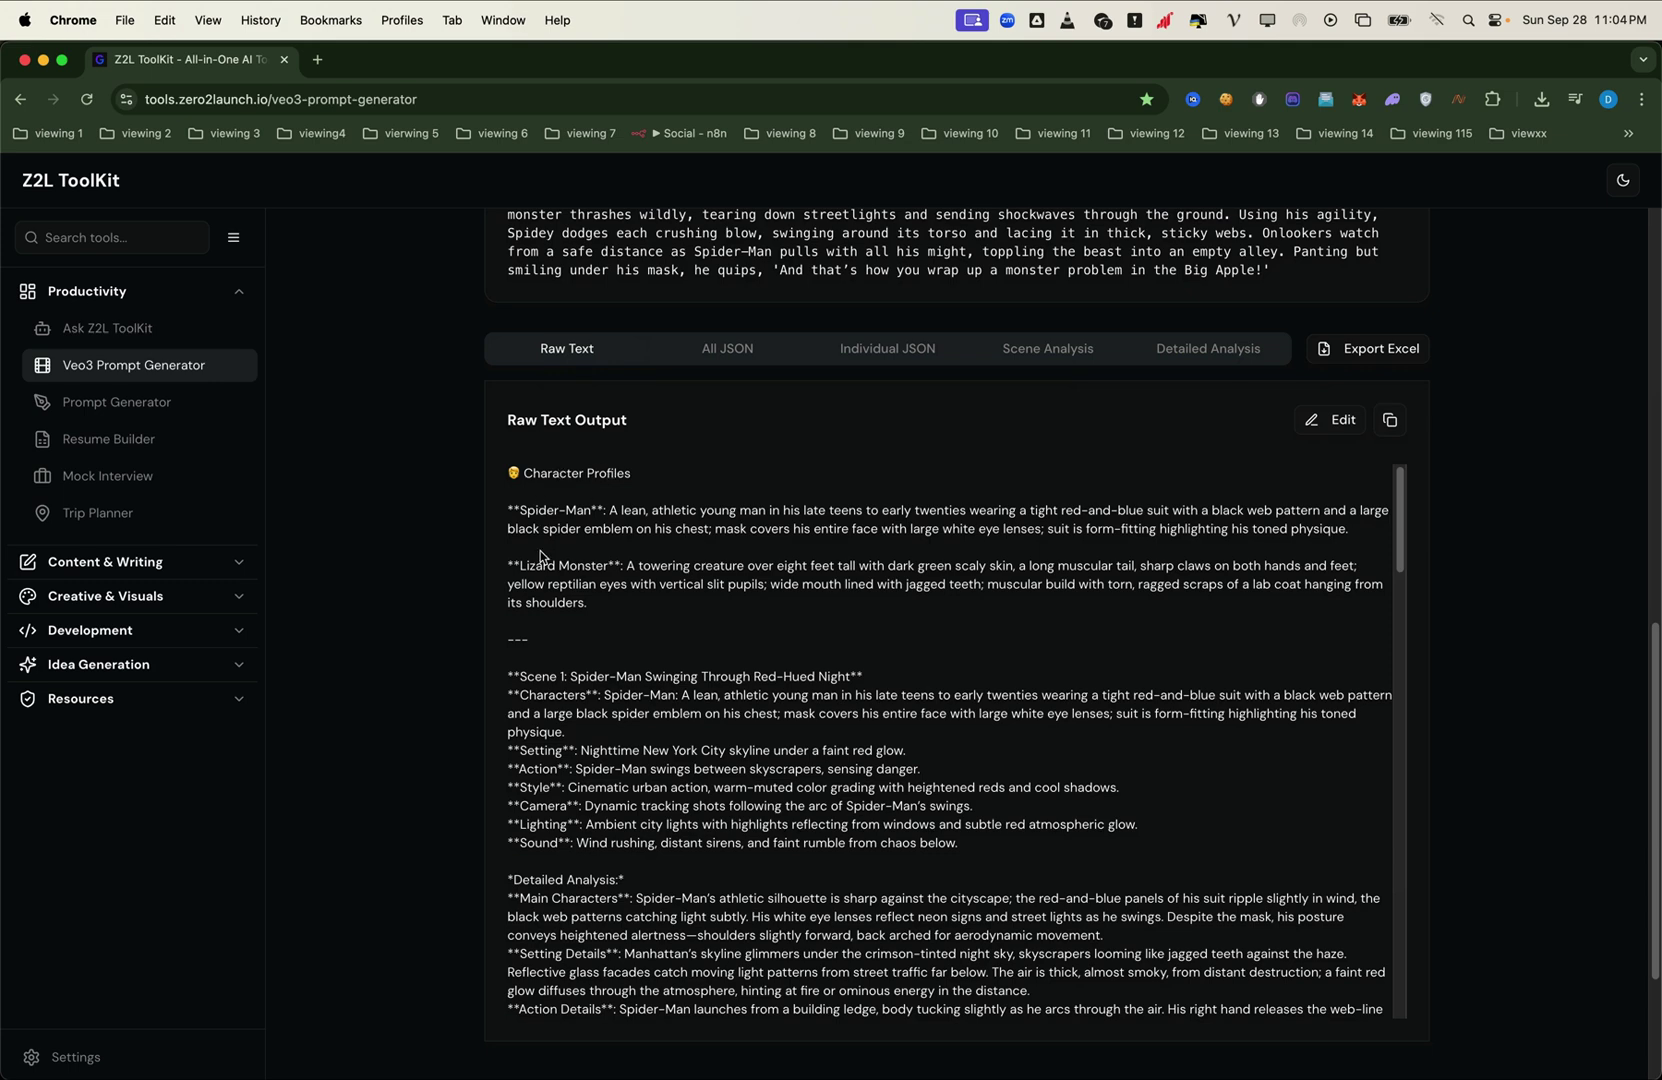
scroll(566, 916, "down", 5)
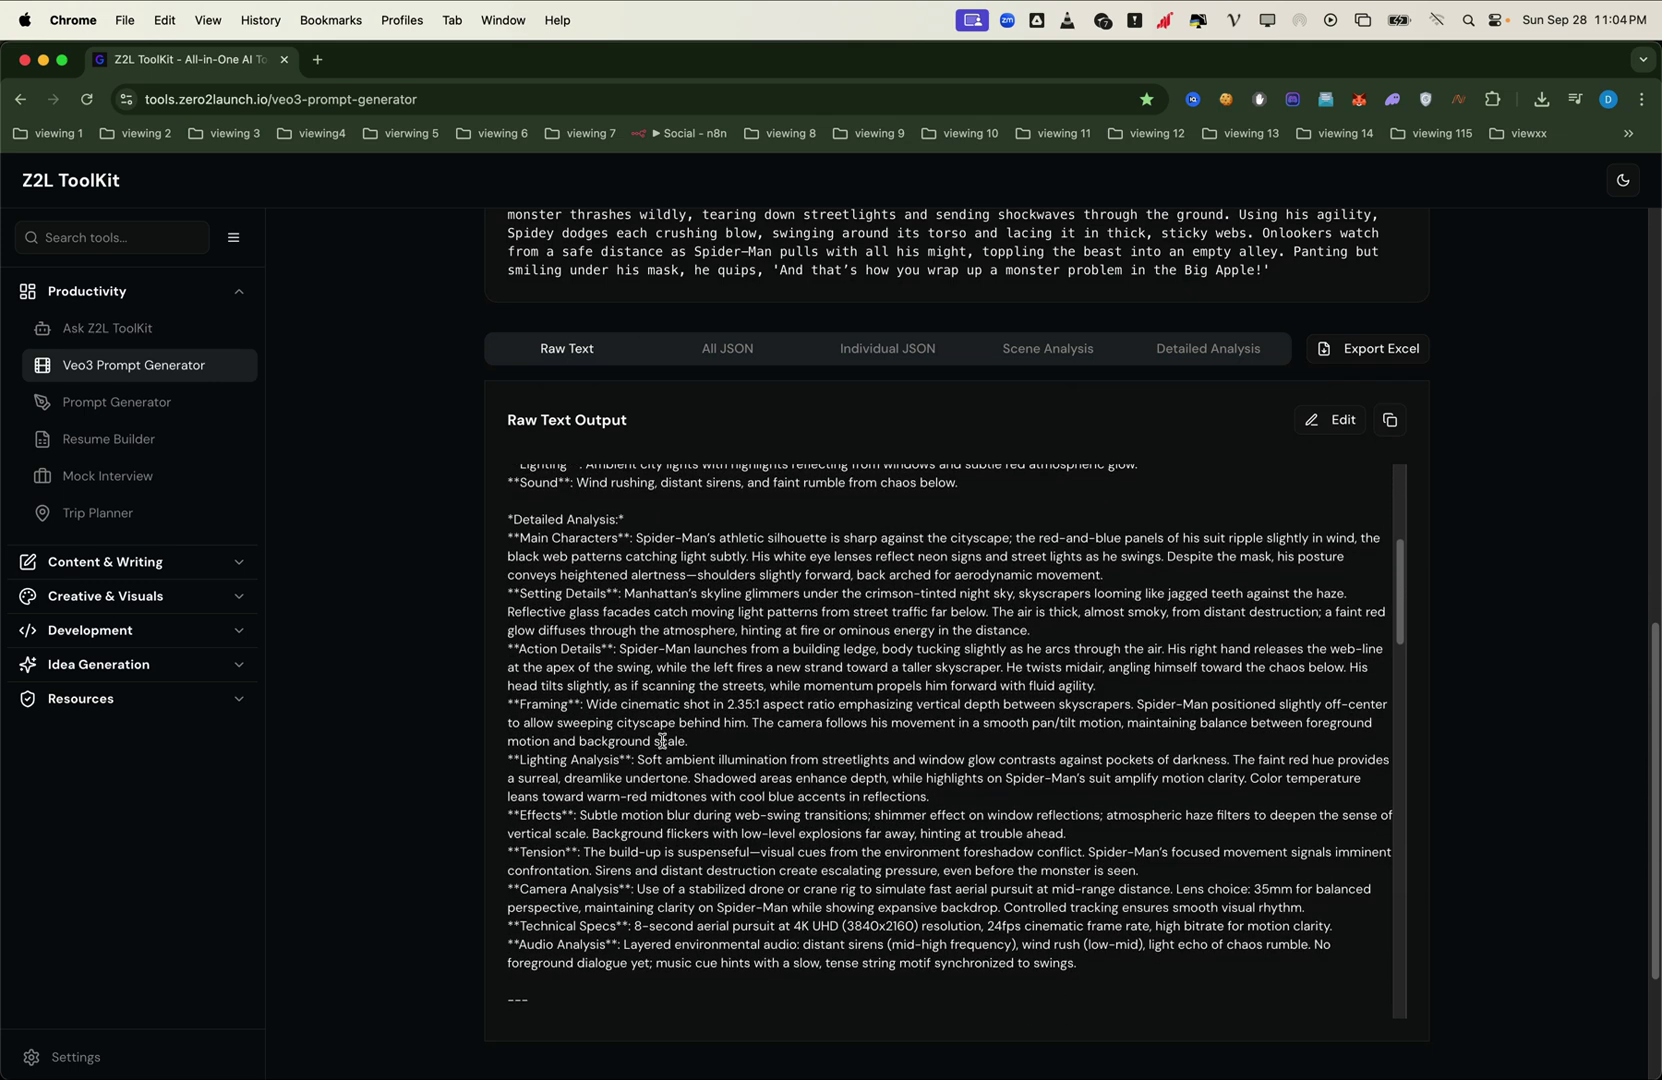
- In the full JSON, highlight the character descriptions for scenes 1, 2 and 3
left_click(697, 350)
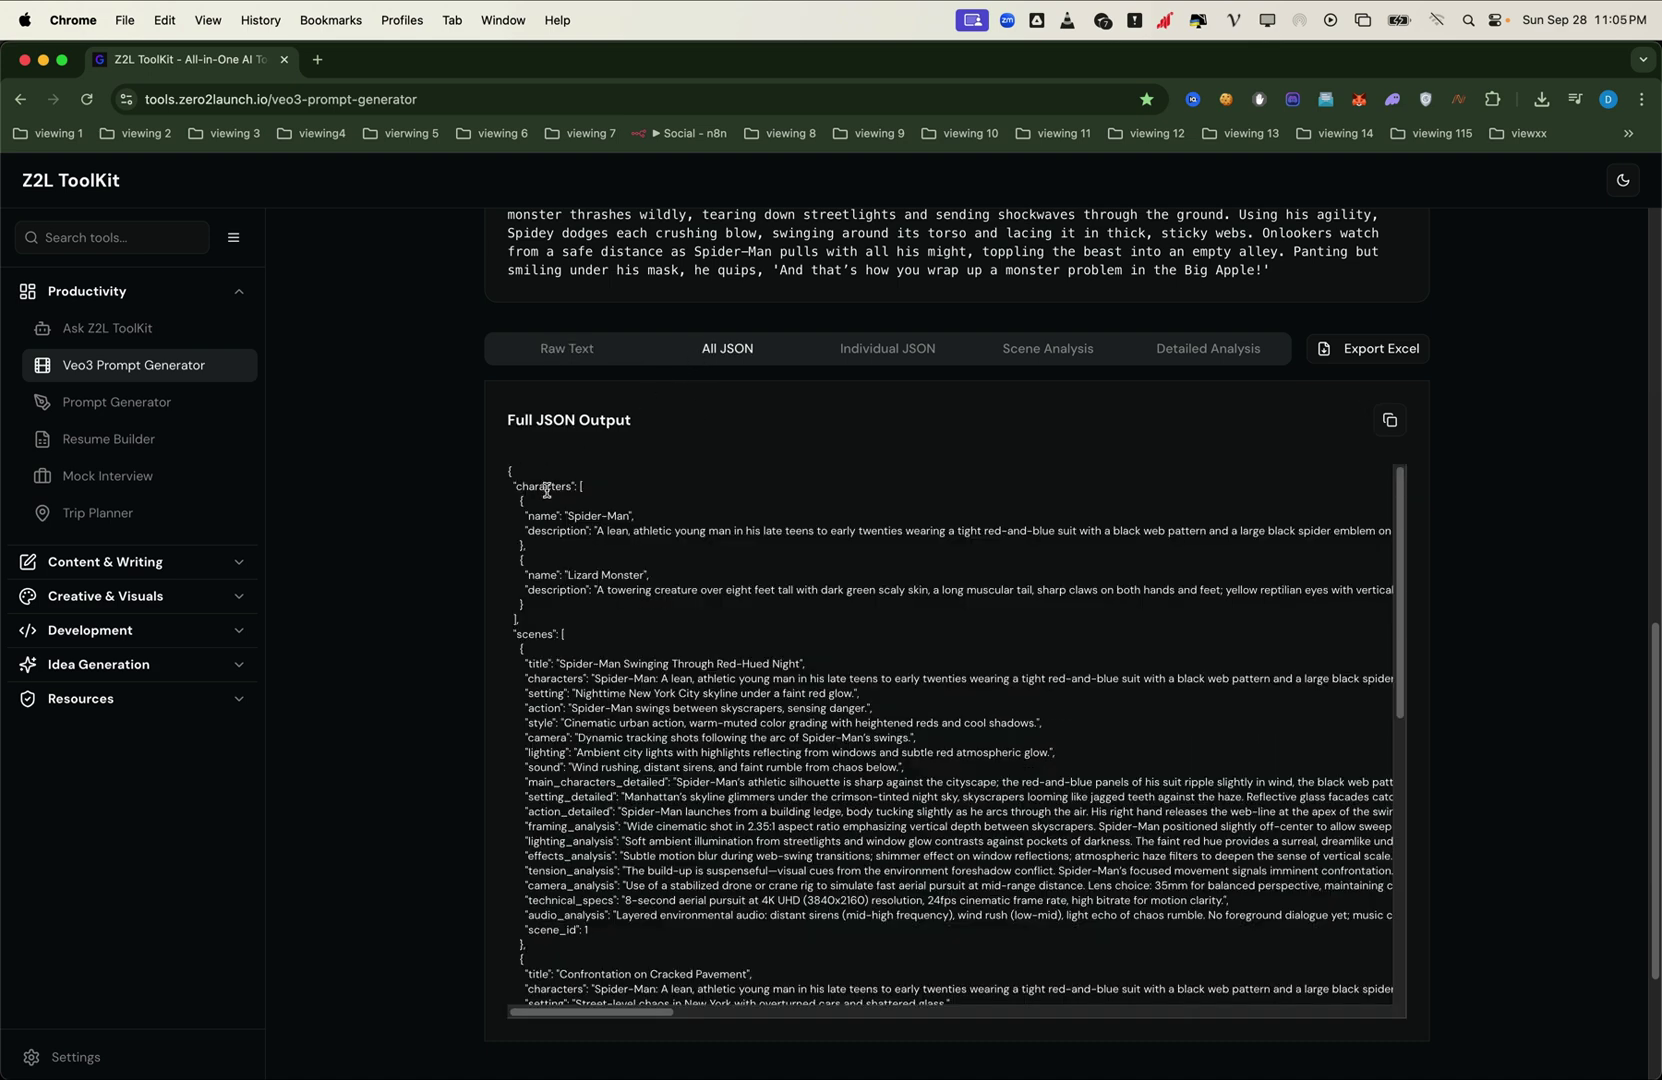
left_click_drag(594, 679, 742, 679)
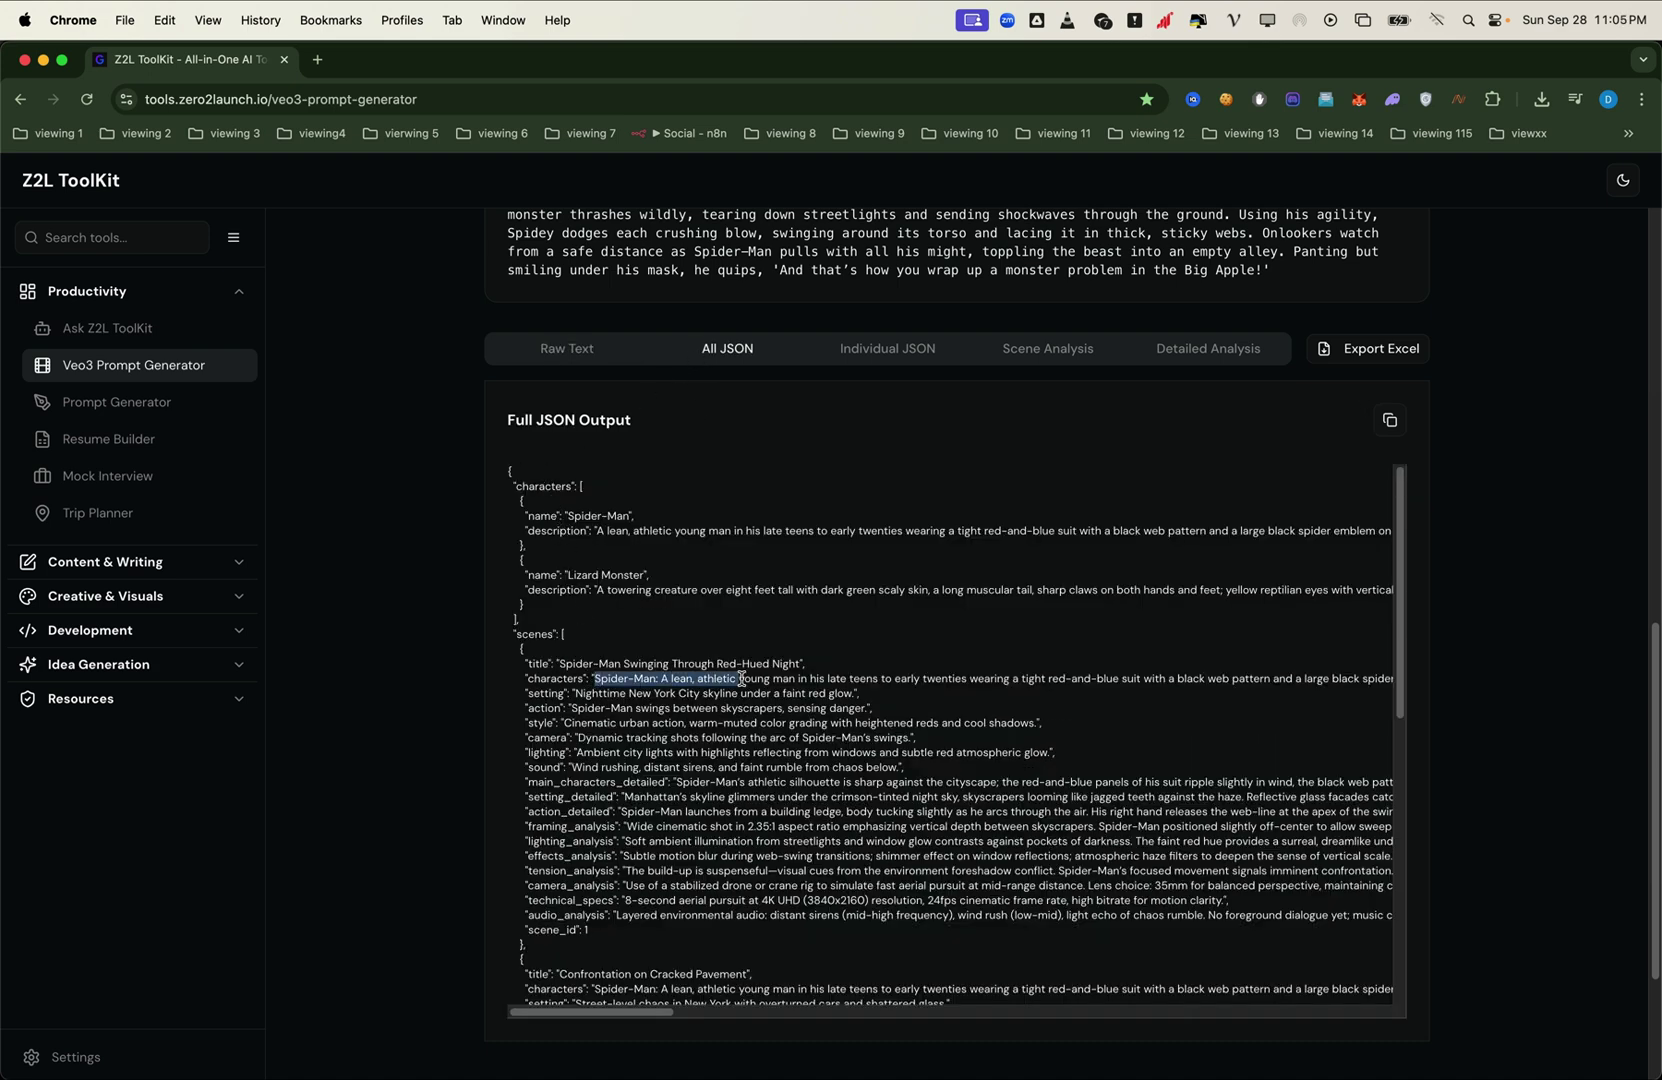
left_click_drag(597, 531, 739, 533)
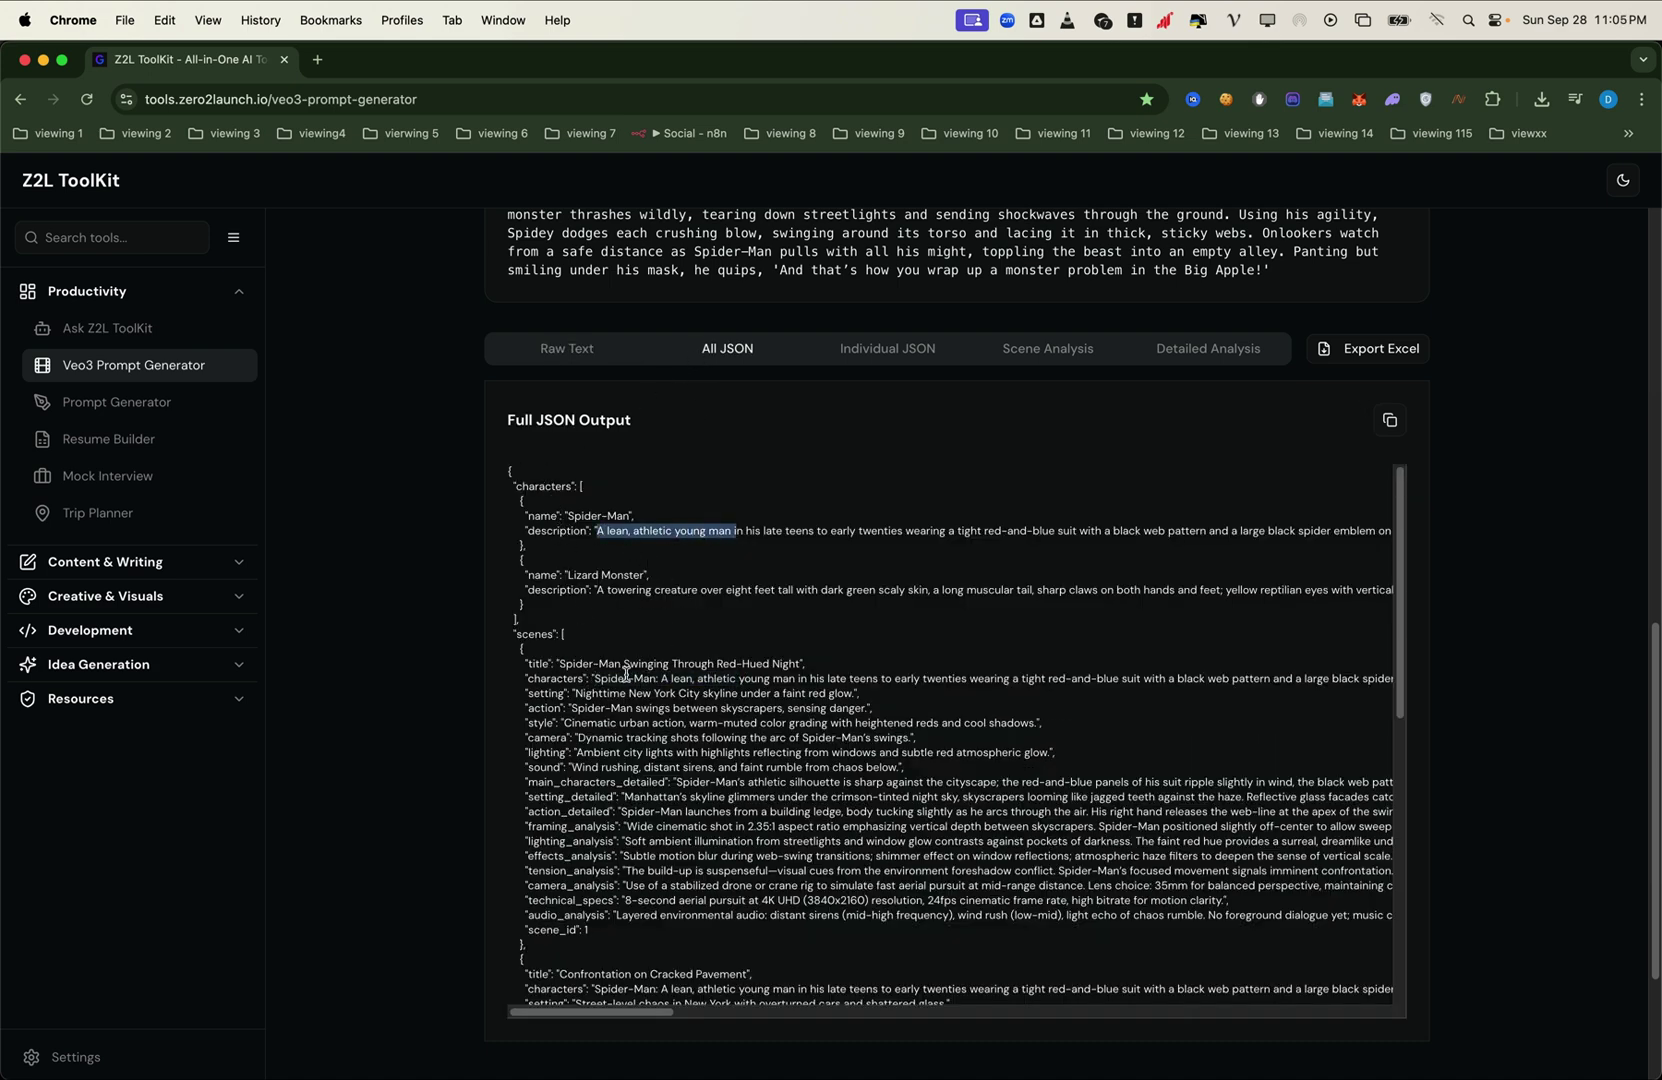
scroll(670, 790, "down", 4)
left_click_drag(598, 805, 788, 805)
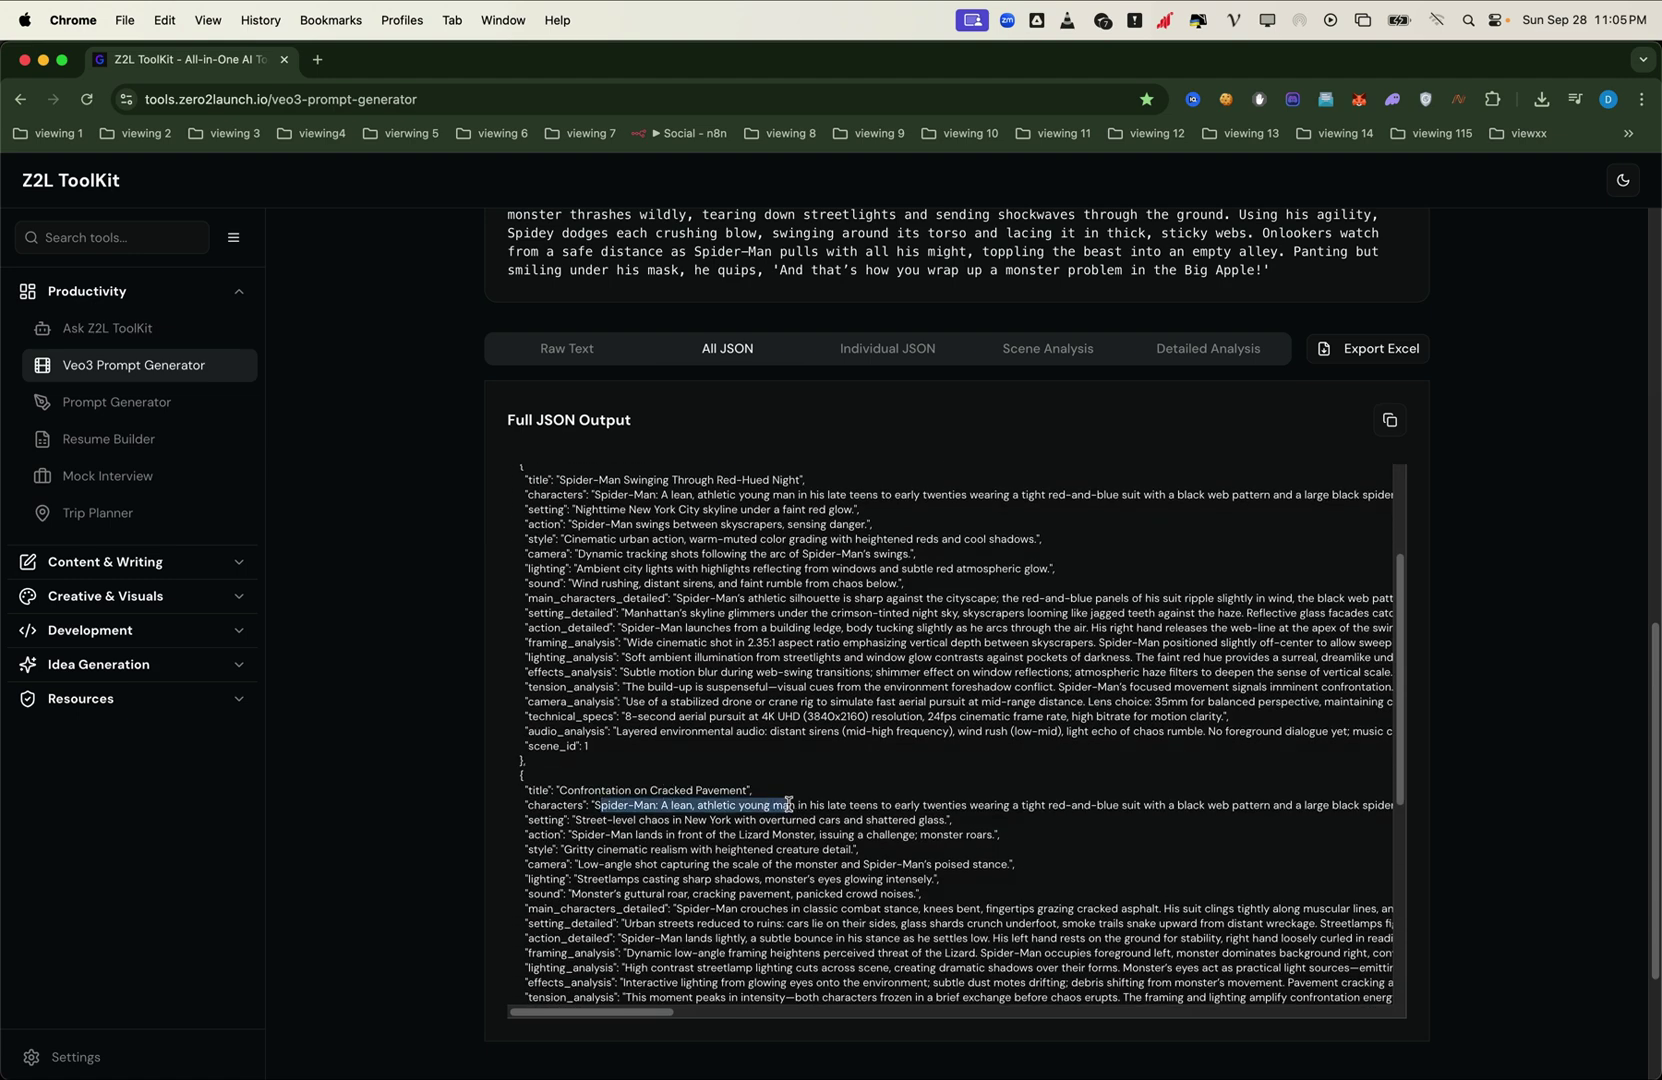
scroll(667, 828, "down", 6)
scroll(631, 828, "down", 3)
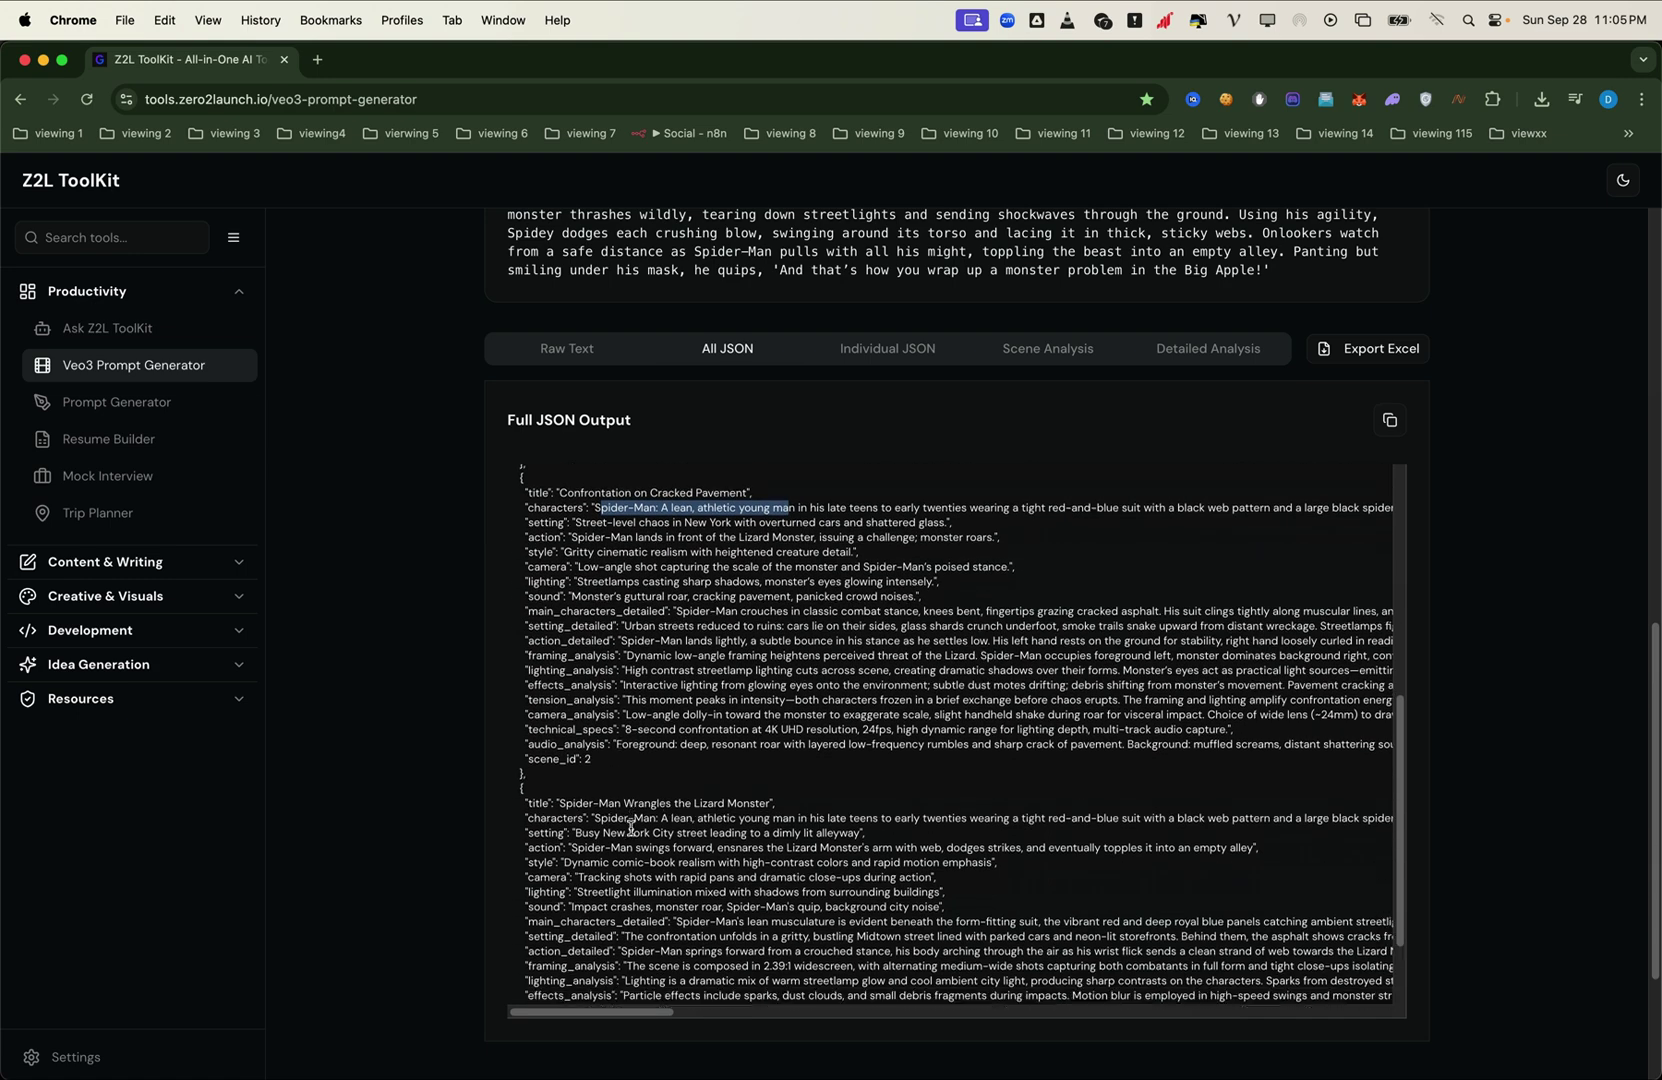
left_click_drag(600, 704, 908, 700)
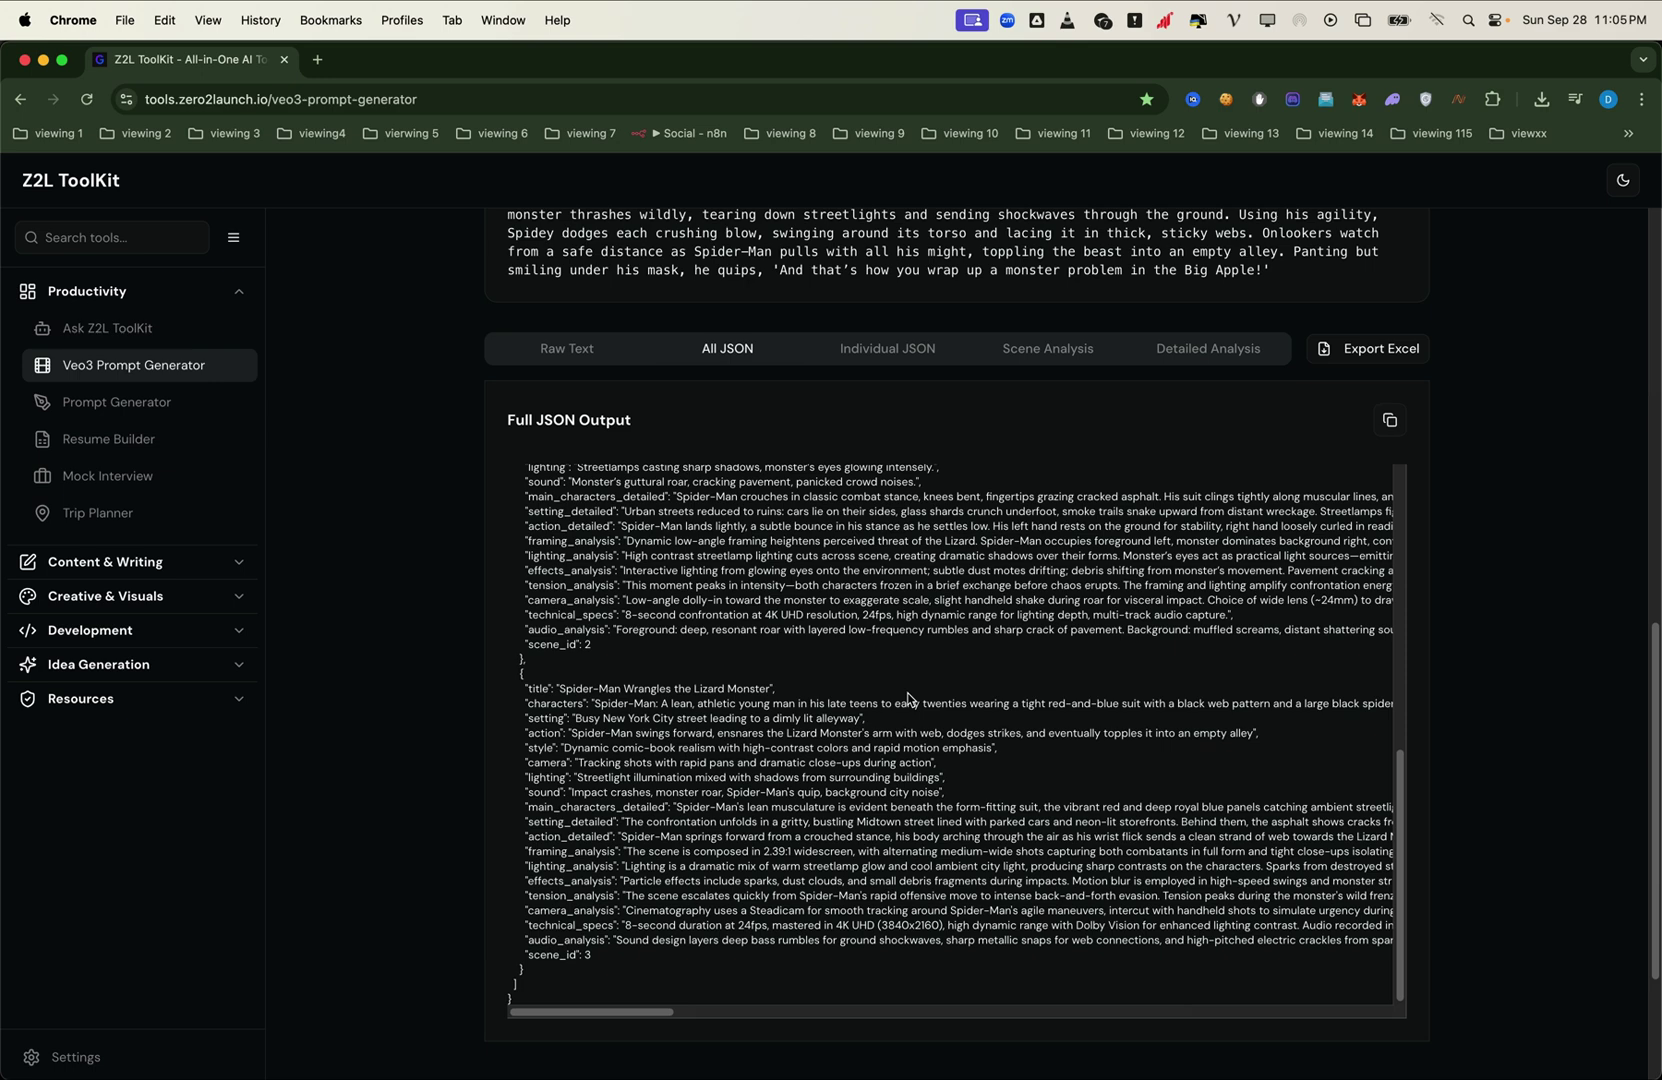
scroll(908, 687, "up", 10)
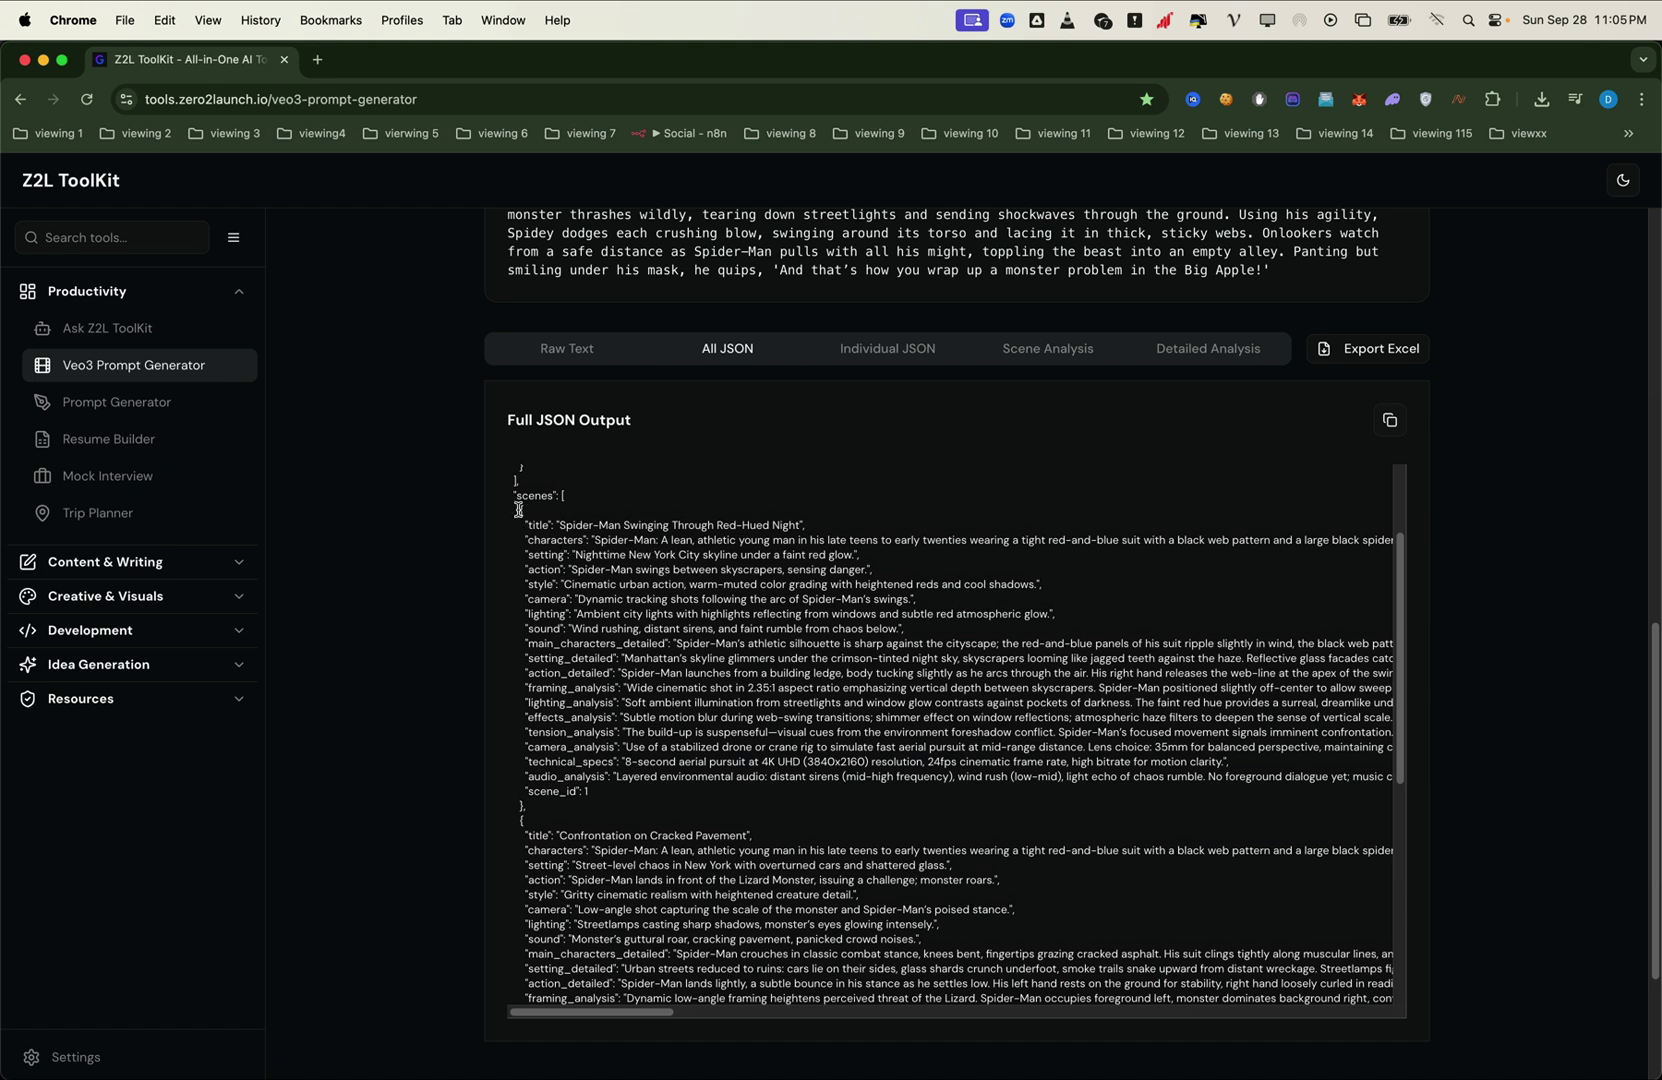
- Copy the scene 1 JSON into Flow's prompt box and submit it
left_click_drag(519, 510, 525, 808)
key("super+c")
key("super+grave")
left_click(652, 980)
key("super+v")
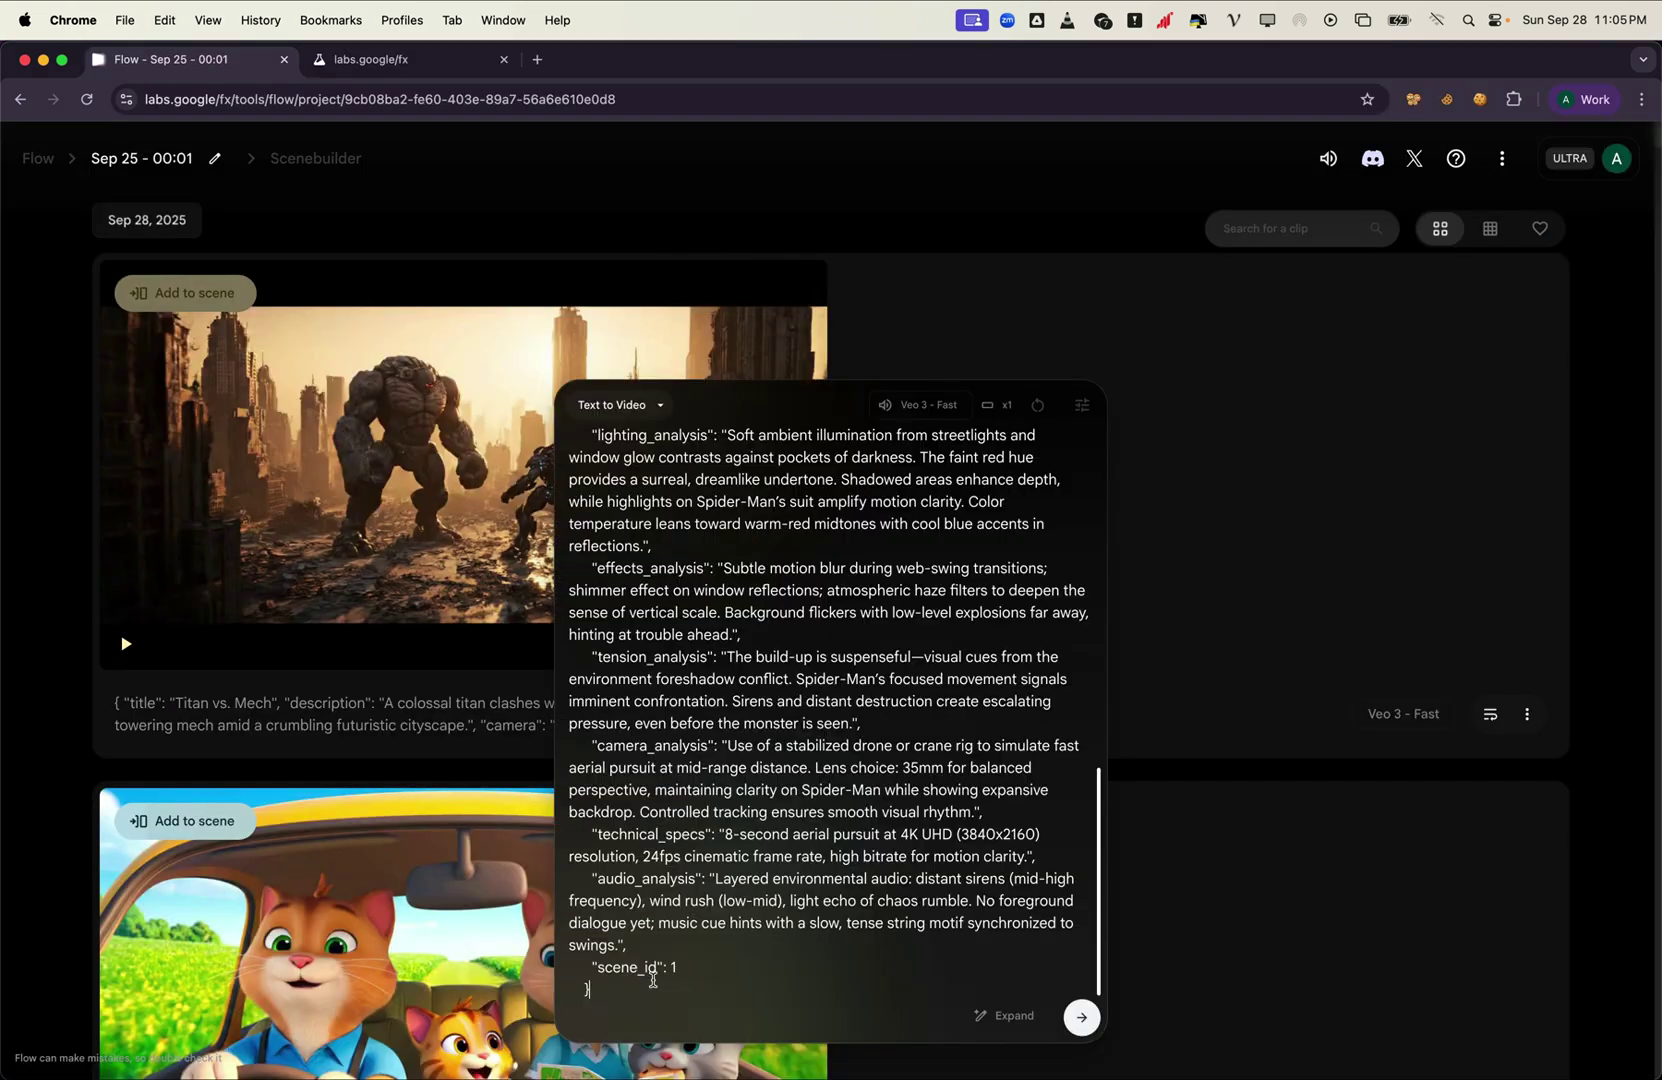
key("Return")
- Copy the scene 2 JSON into Flow's prompt box and submit it
key("super+grave")
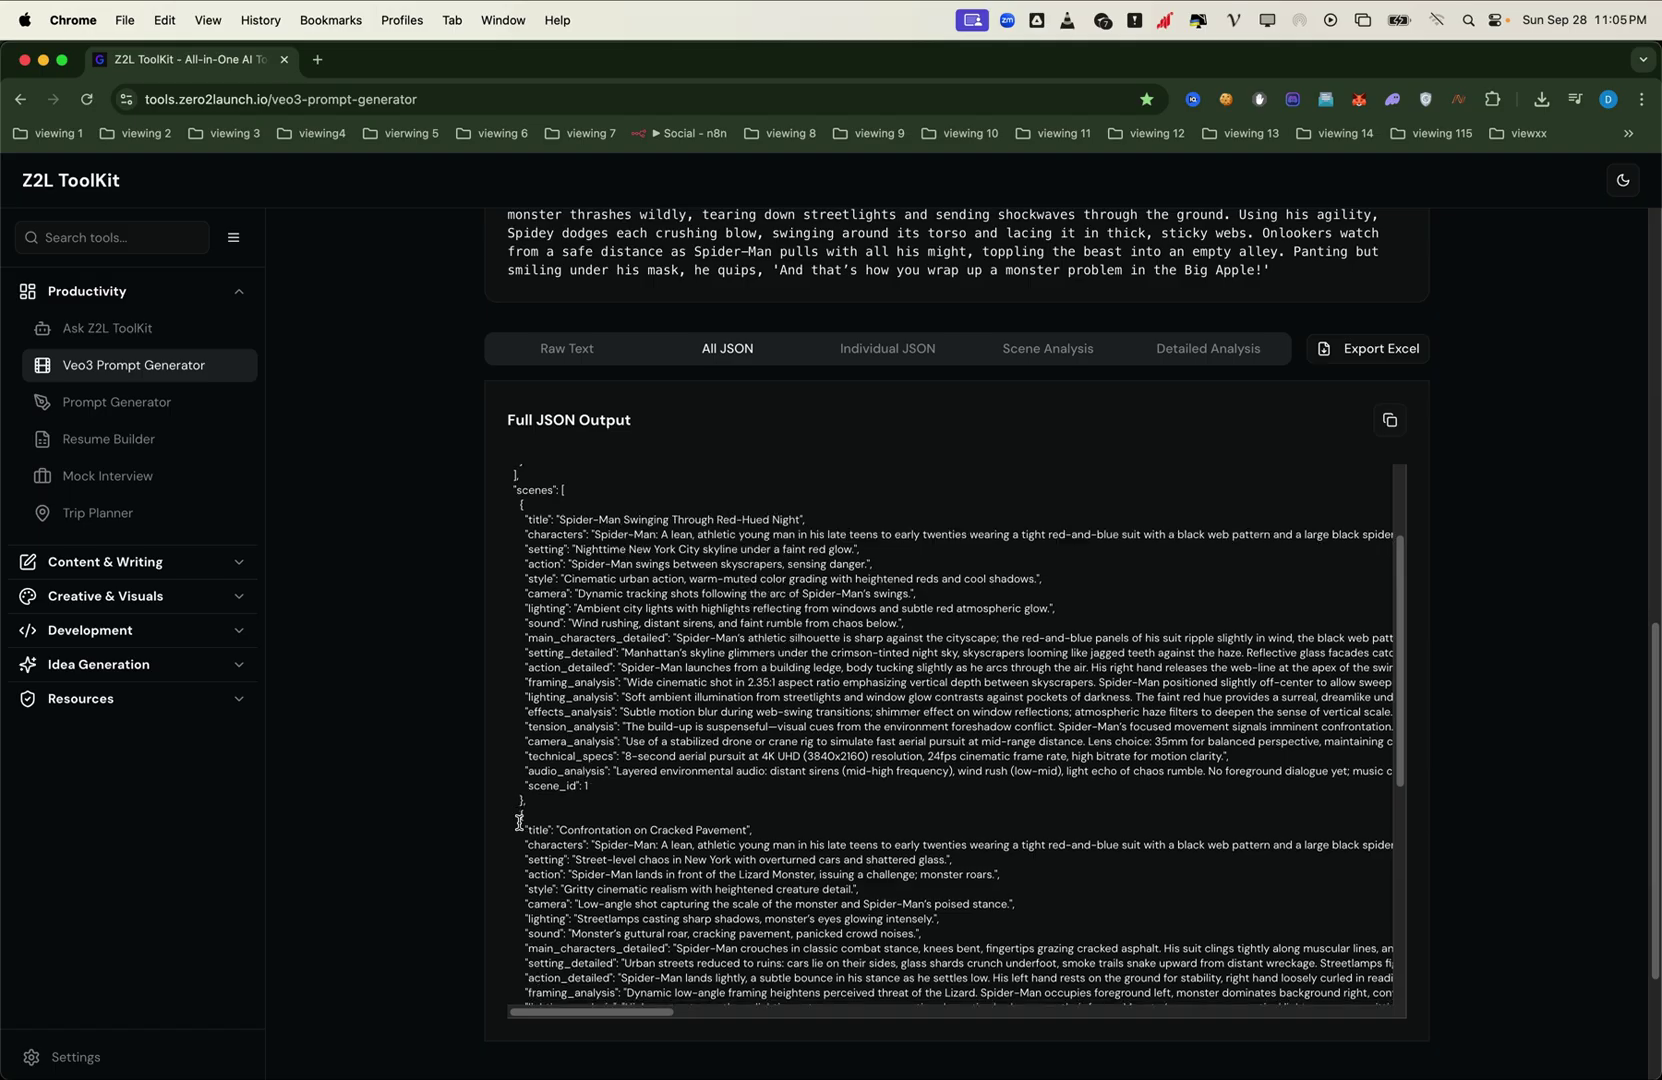
scroll(519, 822, "down", 4)
left_click(522, 749, "shift")
key("super+c")
key("super+grave")
left_click(601, 962)
key("super+v")
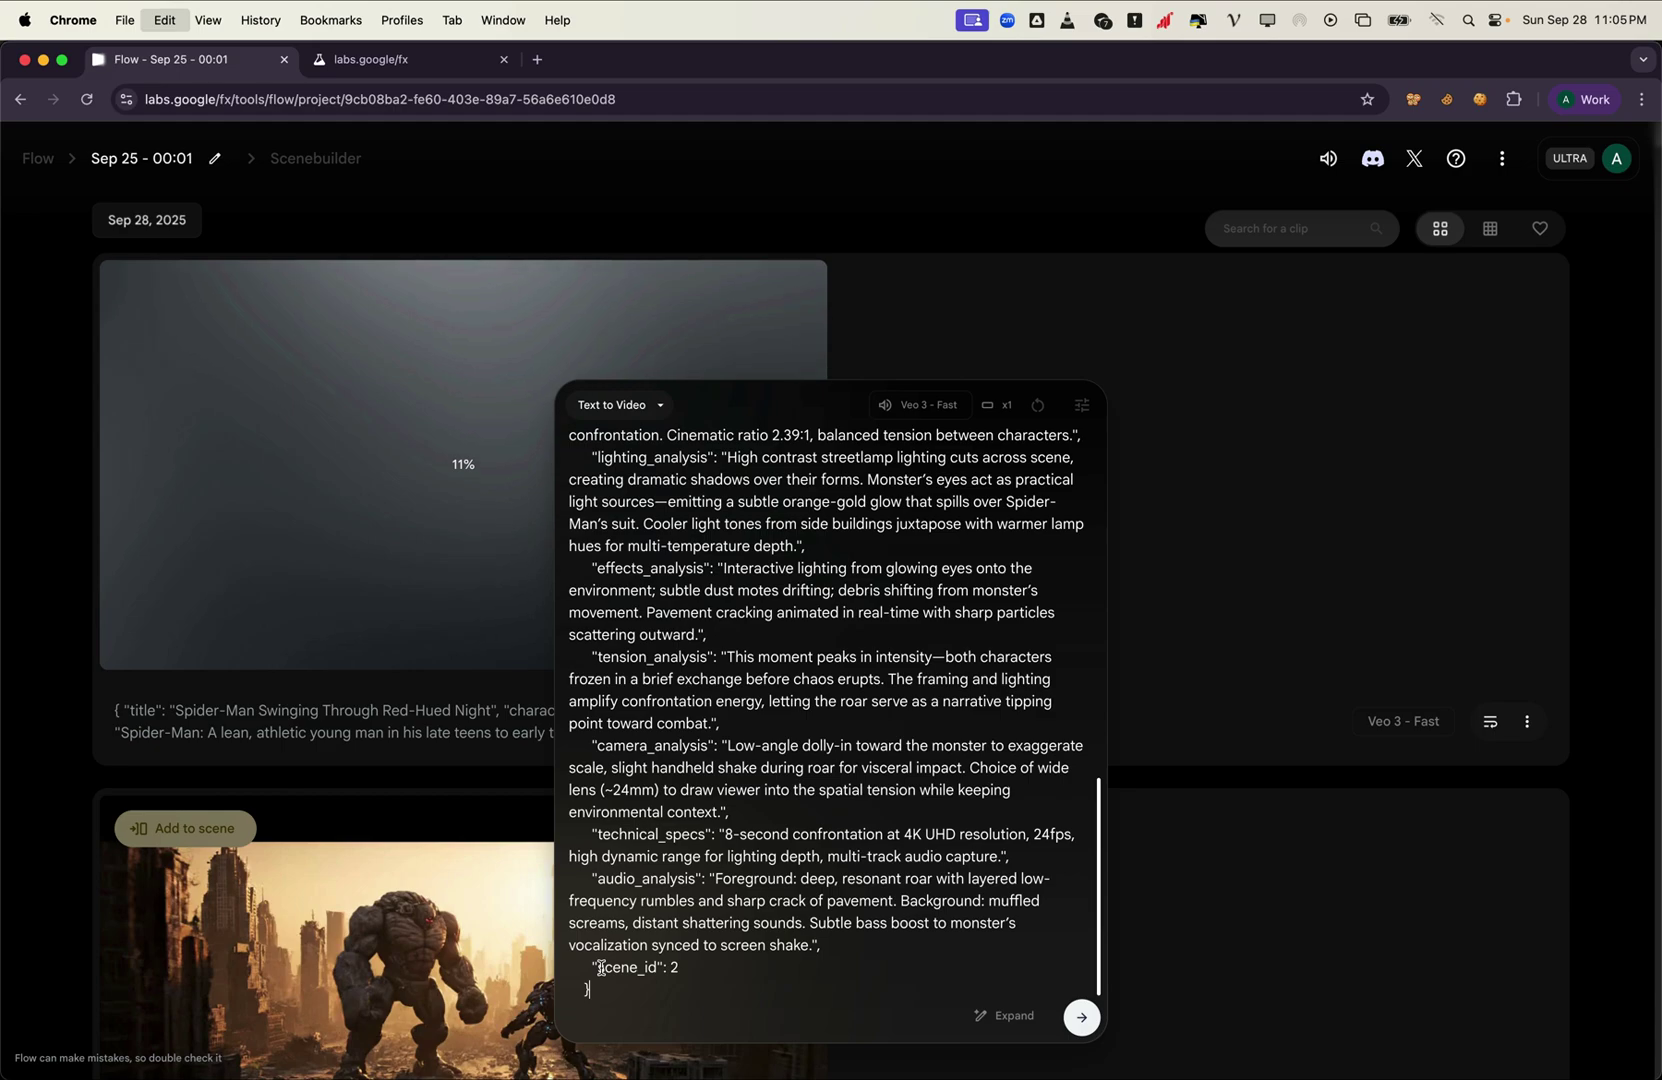
key("Return")
- Copy the scene 3 JSON into Flow's prompt box and submit it
key("super+grave")
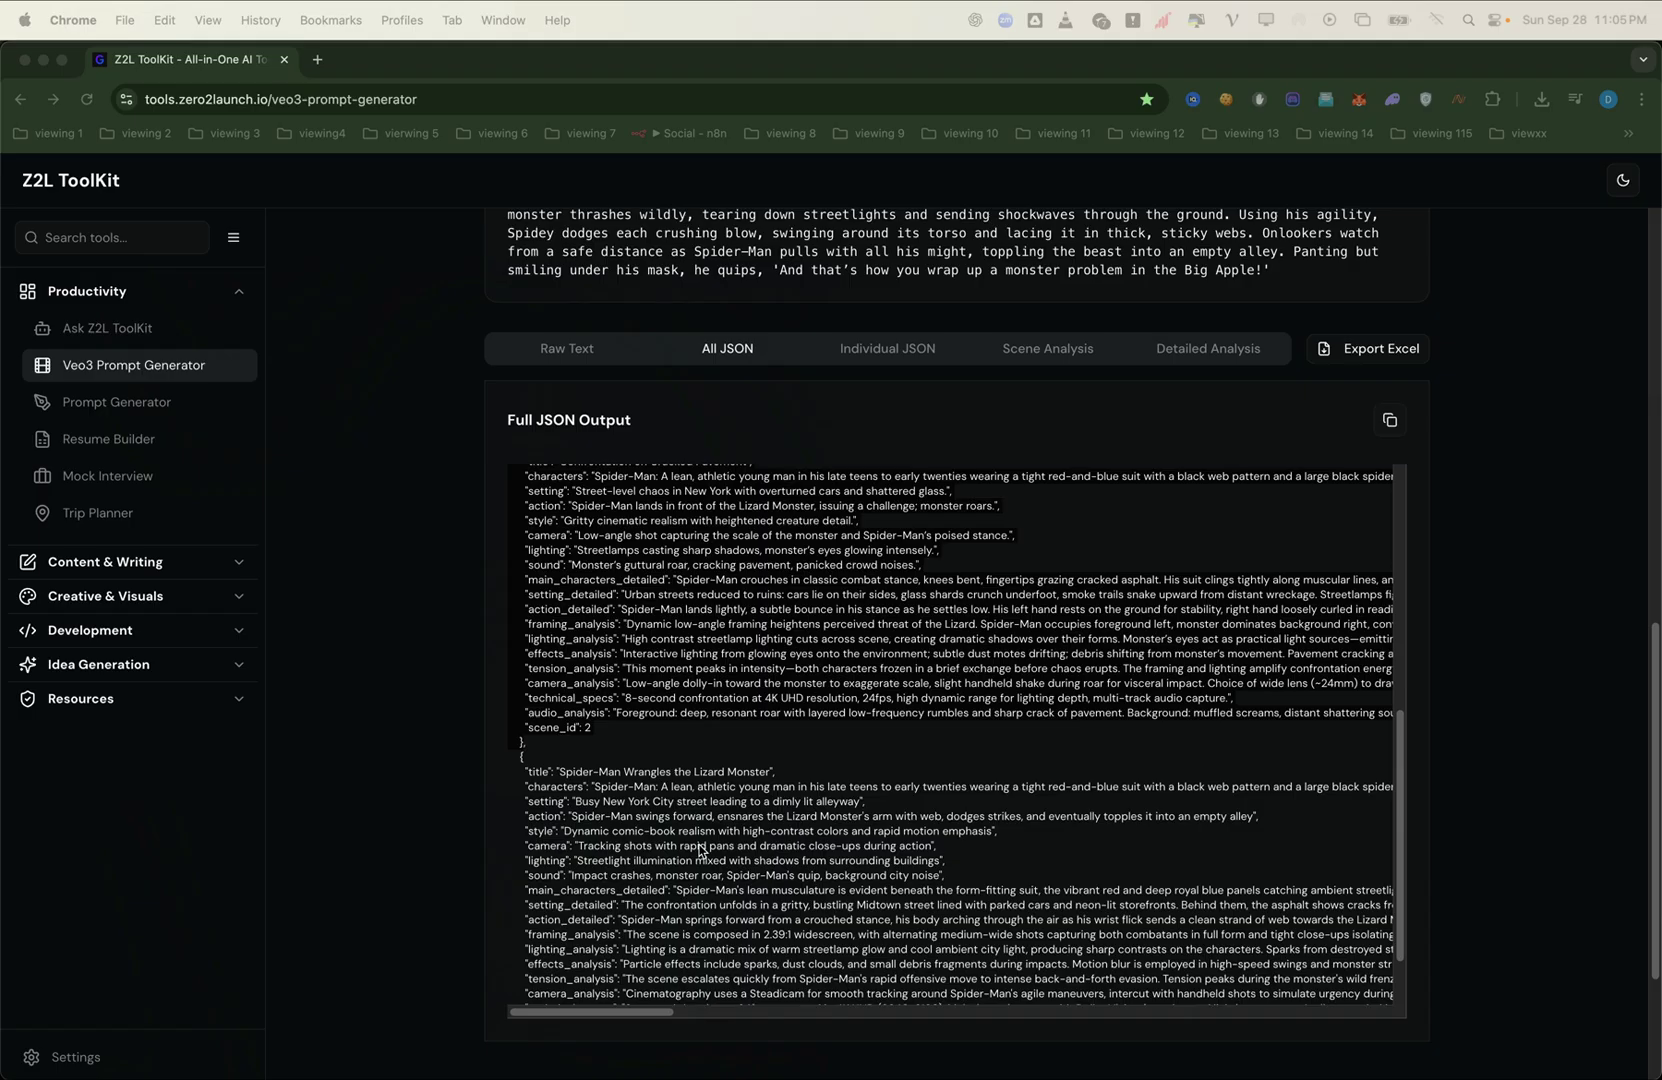
left_click(519, 766)
scroll(519, 850, "down", 4)
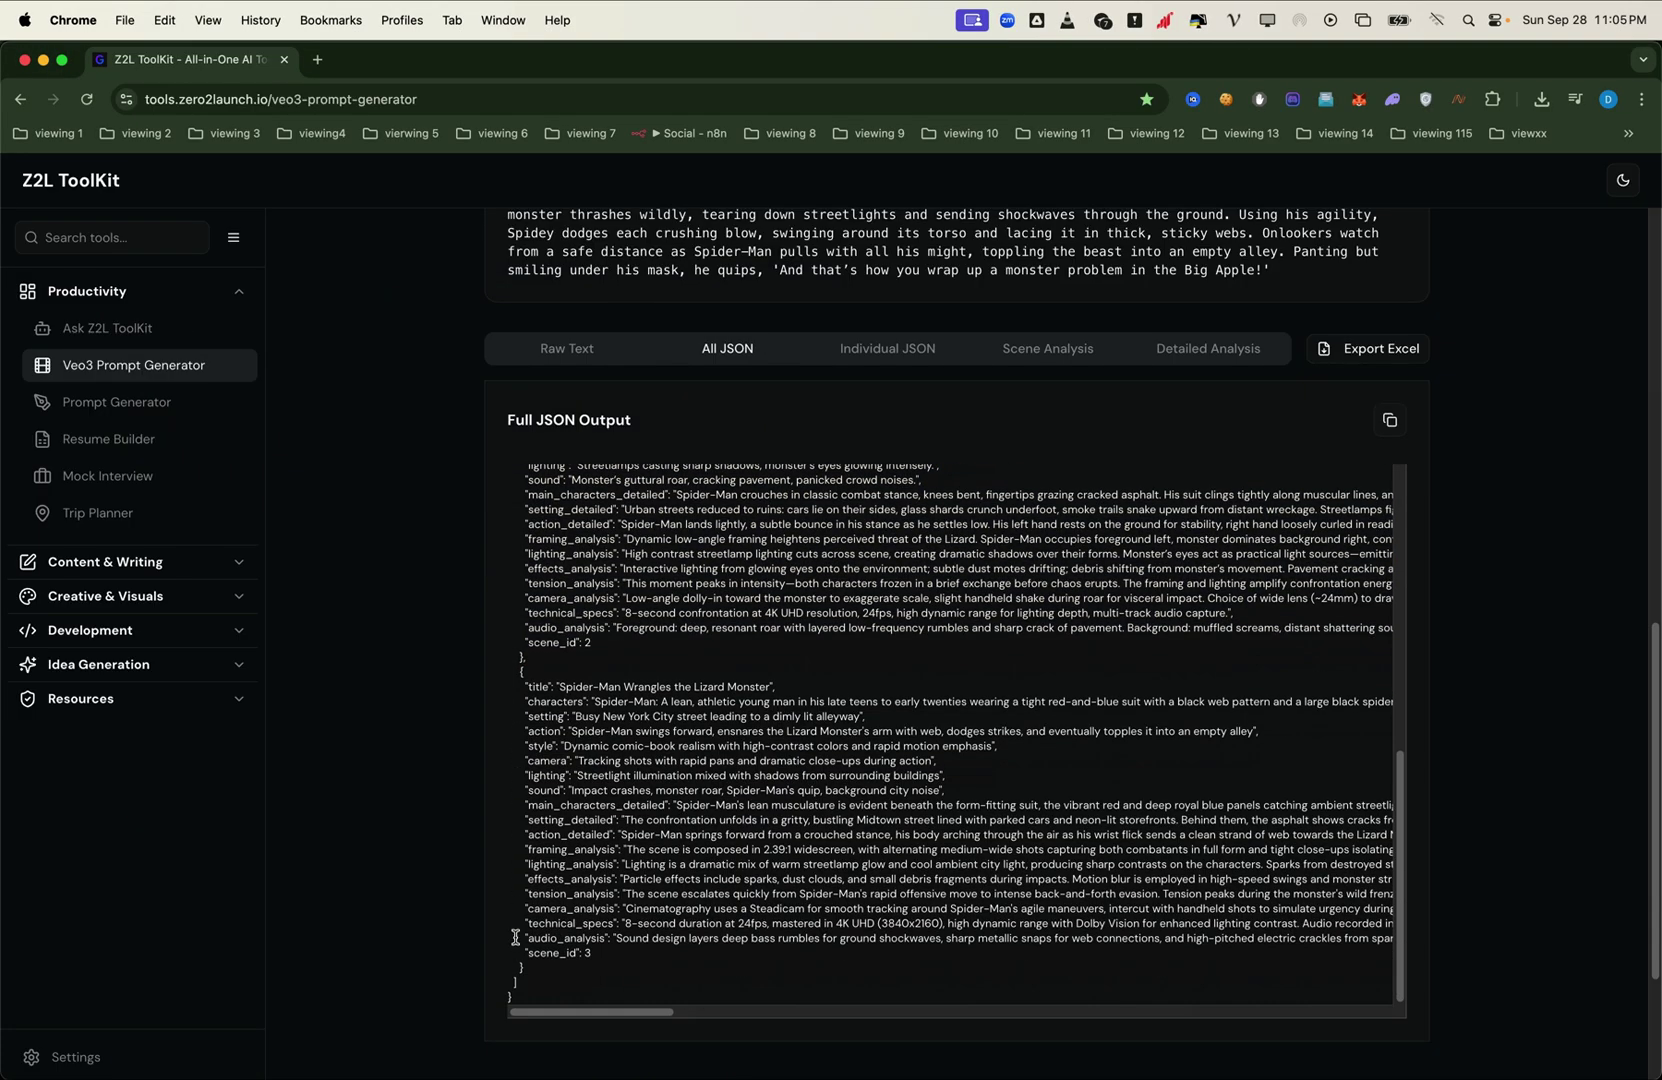
left_click(520, 965, "shift")
key("super+c")
key("super+grave")
key("super+v")
key("Return")
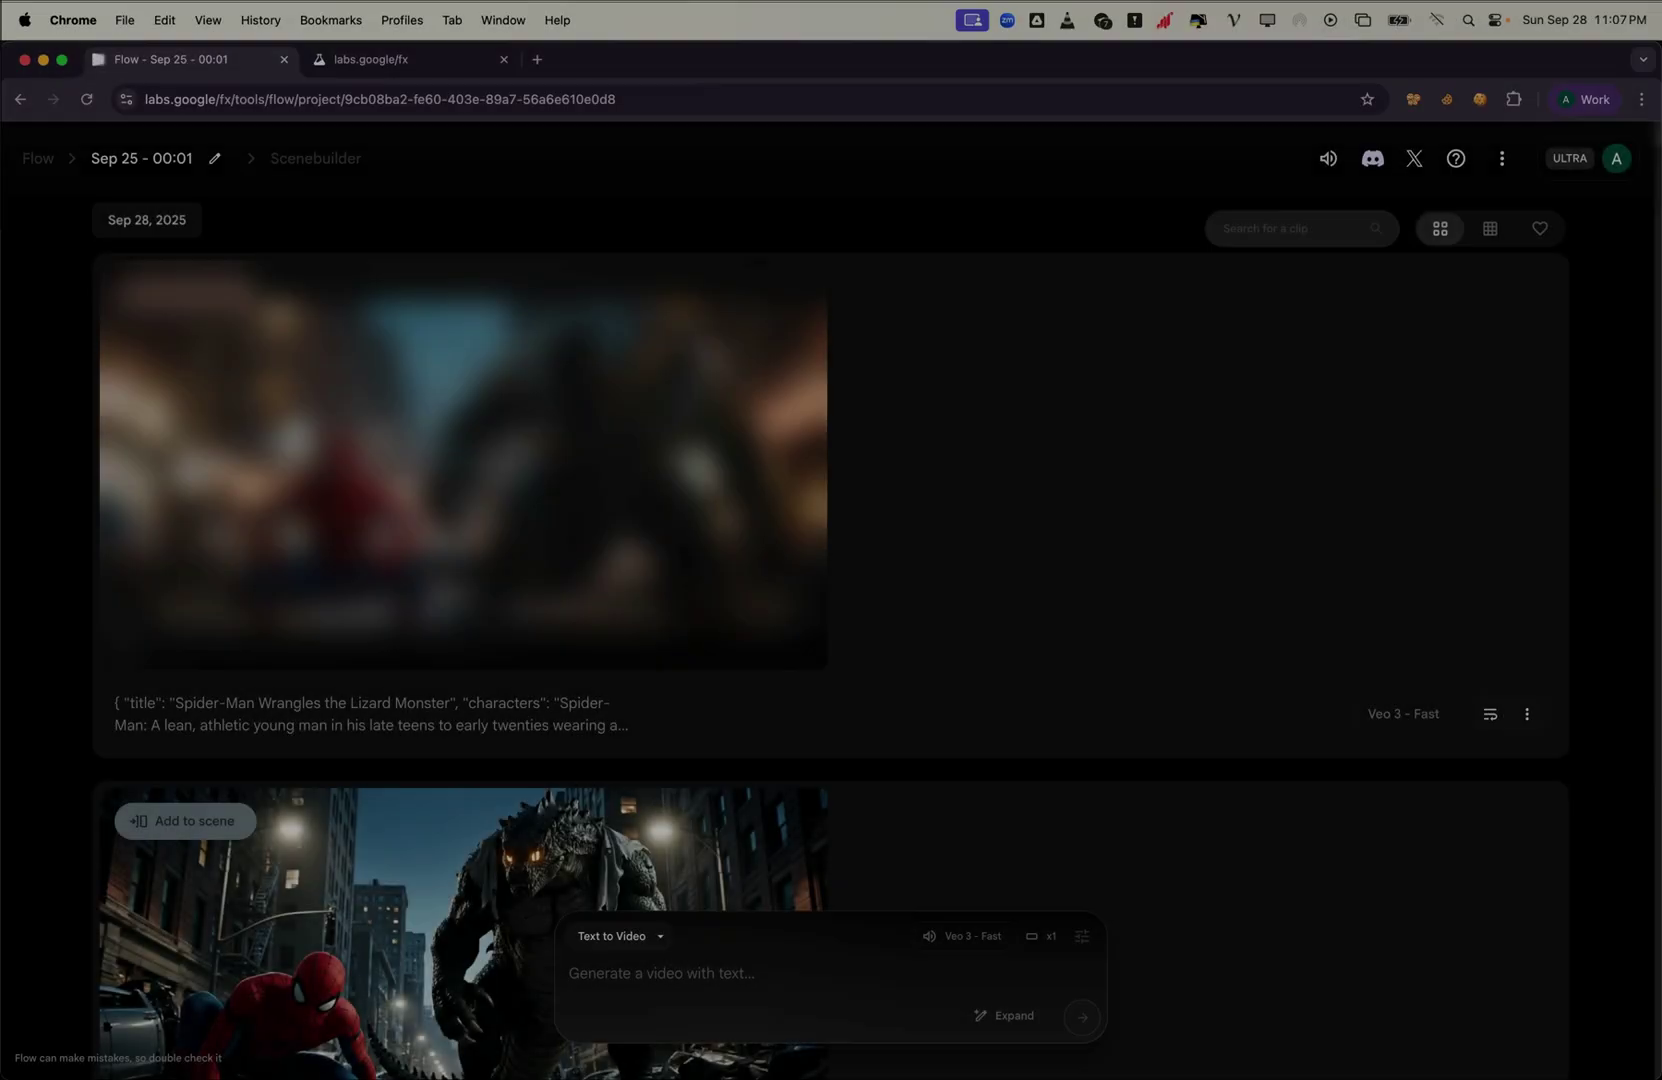
- Watch the finished Spider-Man vs Lizard clips, then open the pinned Unlimited VEO3 API Access post
scroll(976, 590, "down", 3)
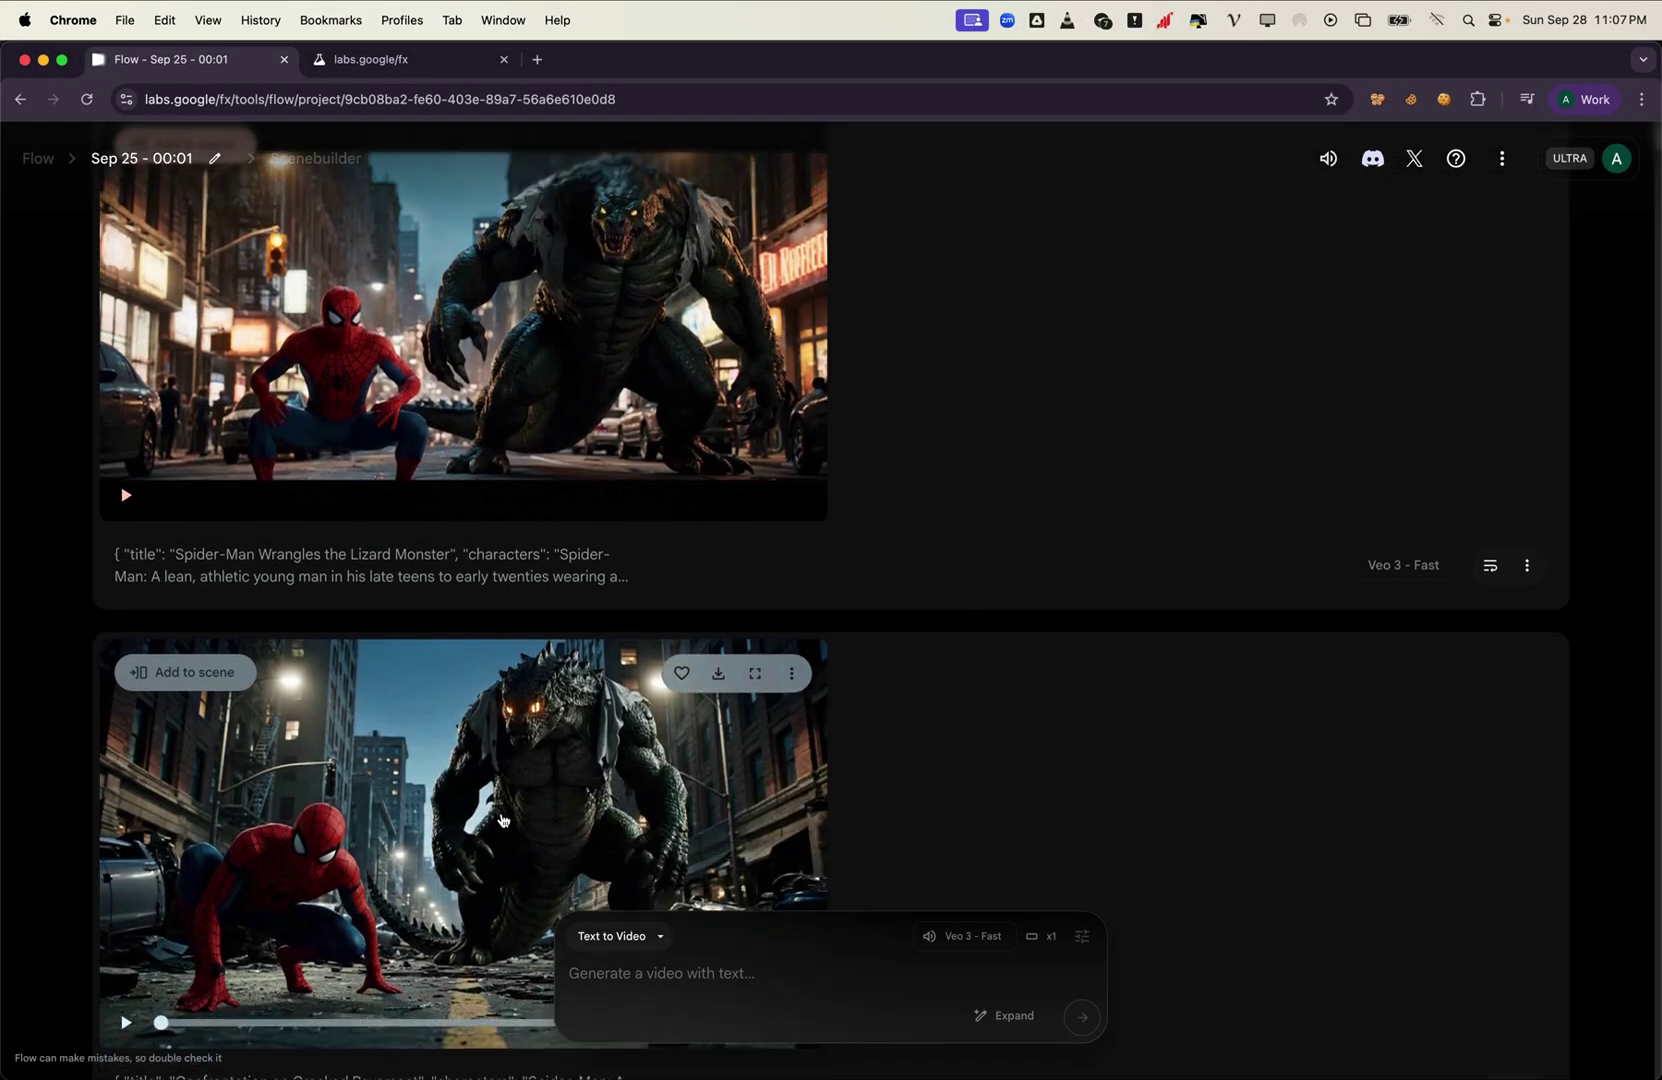
scroll(890, 757, "down", 1)
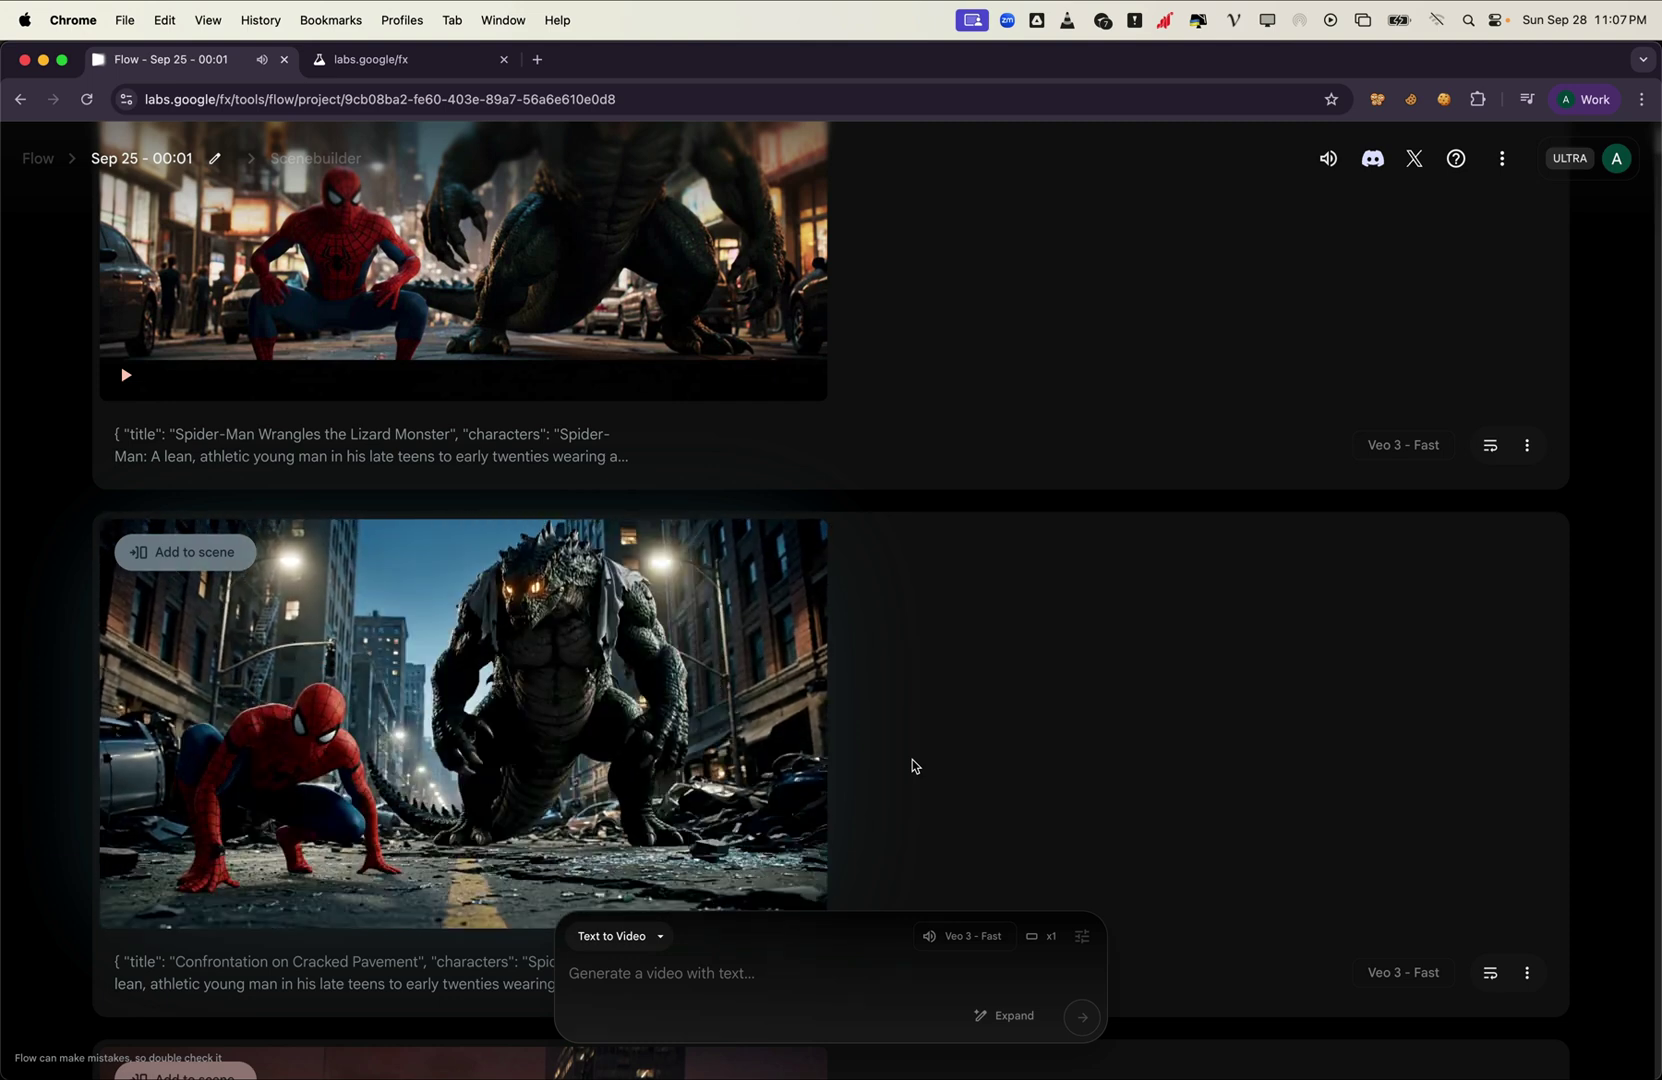
scroll(638, 667, "up", 3)
mouse_move(577, 580)
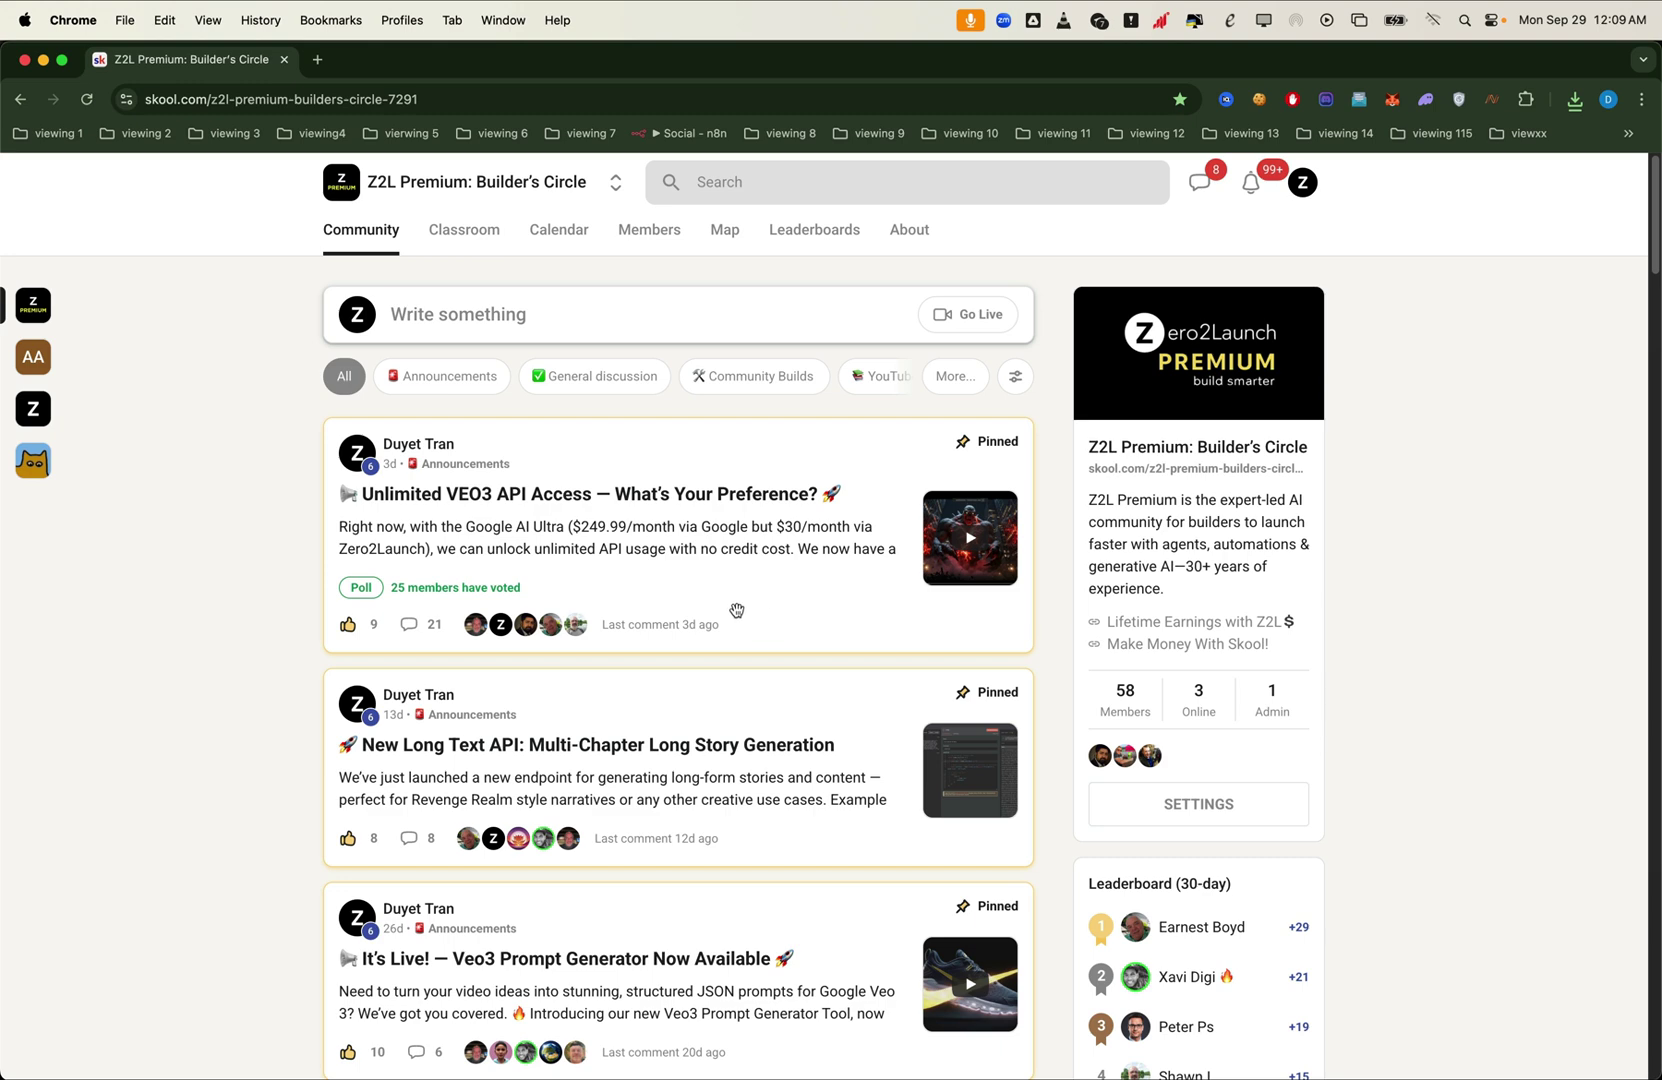
left_click(760, 566)
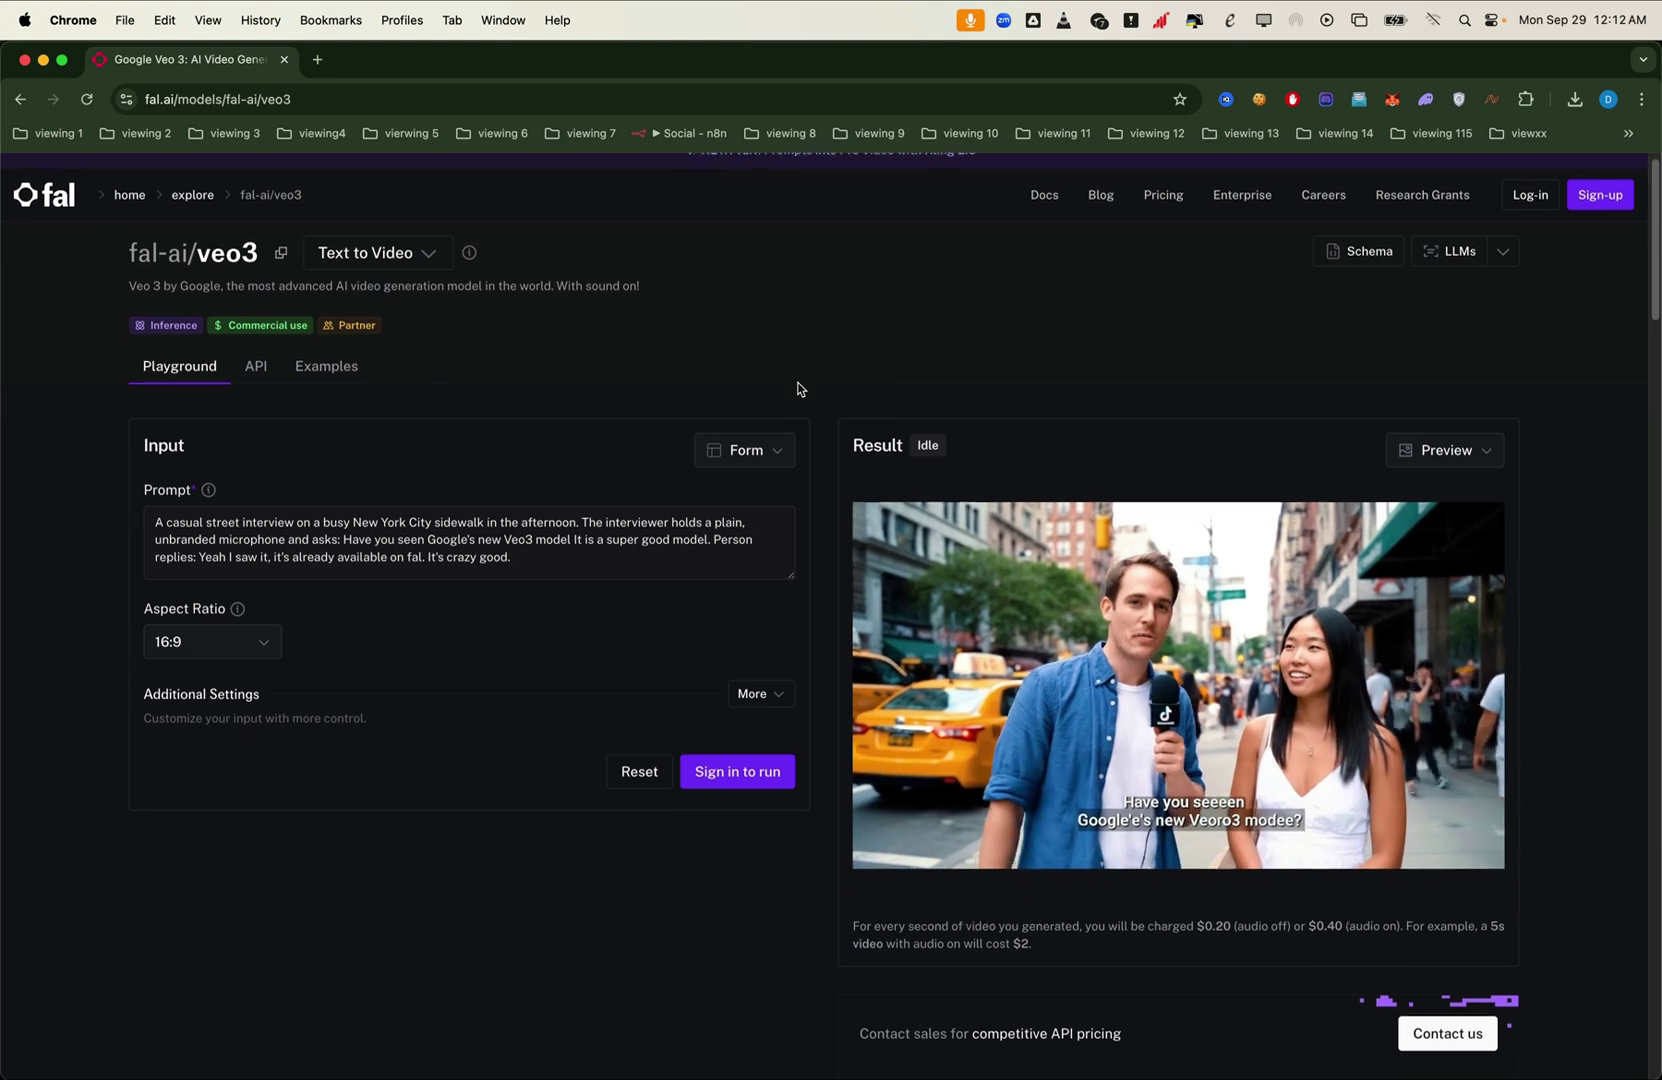
scroll(798, 386, "down", 1)
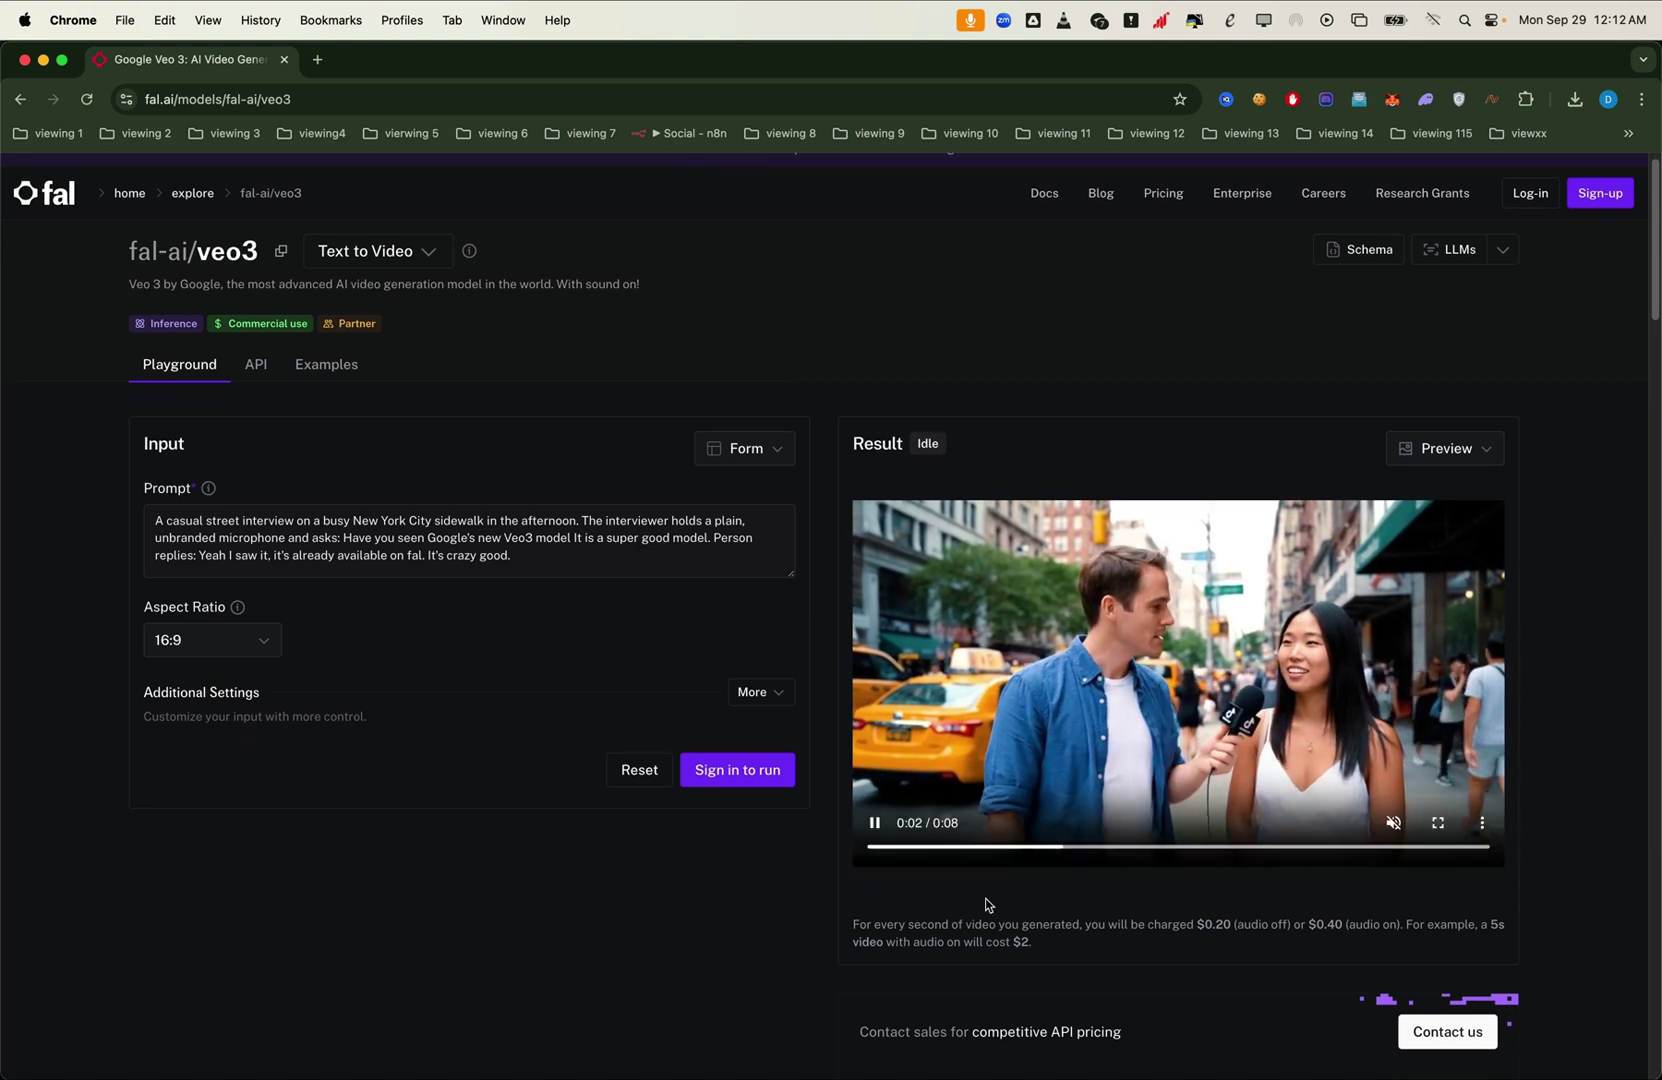
double_click(1022, 942)
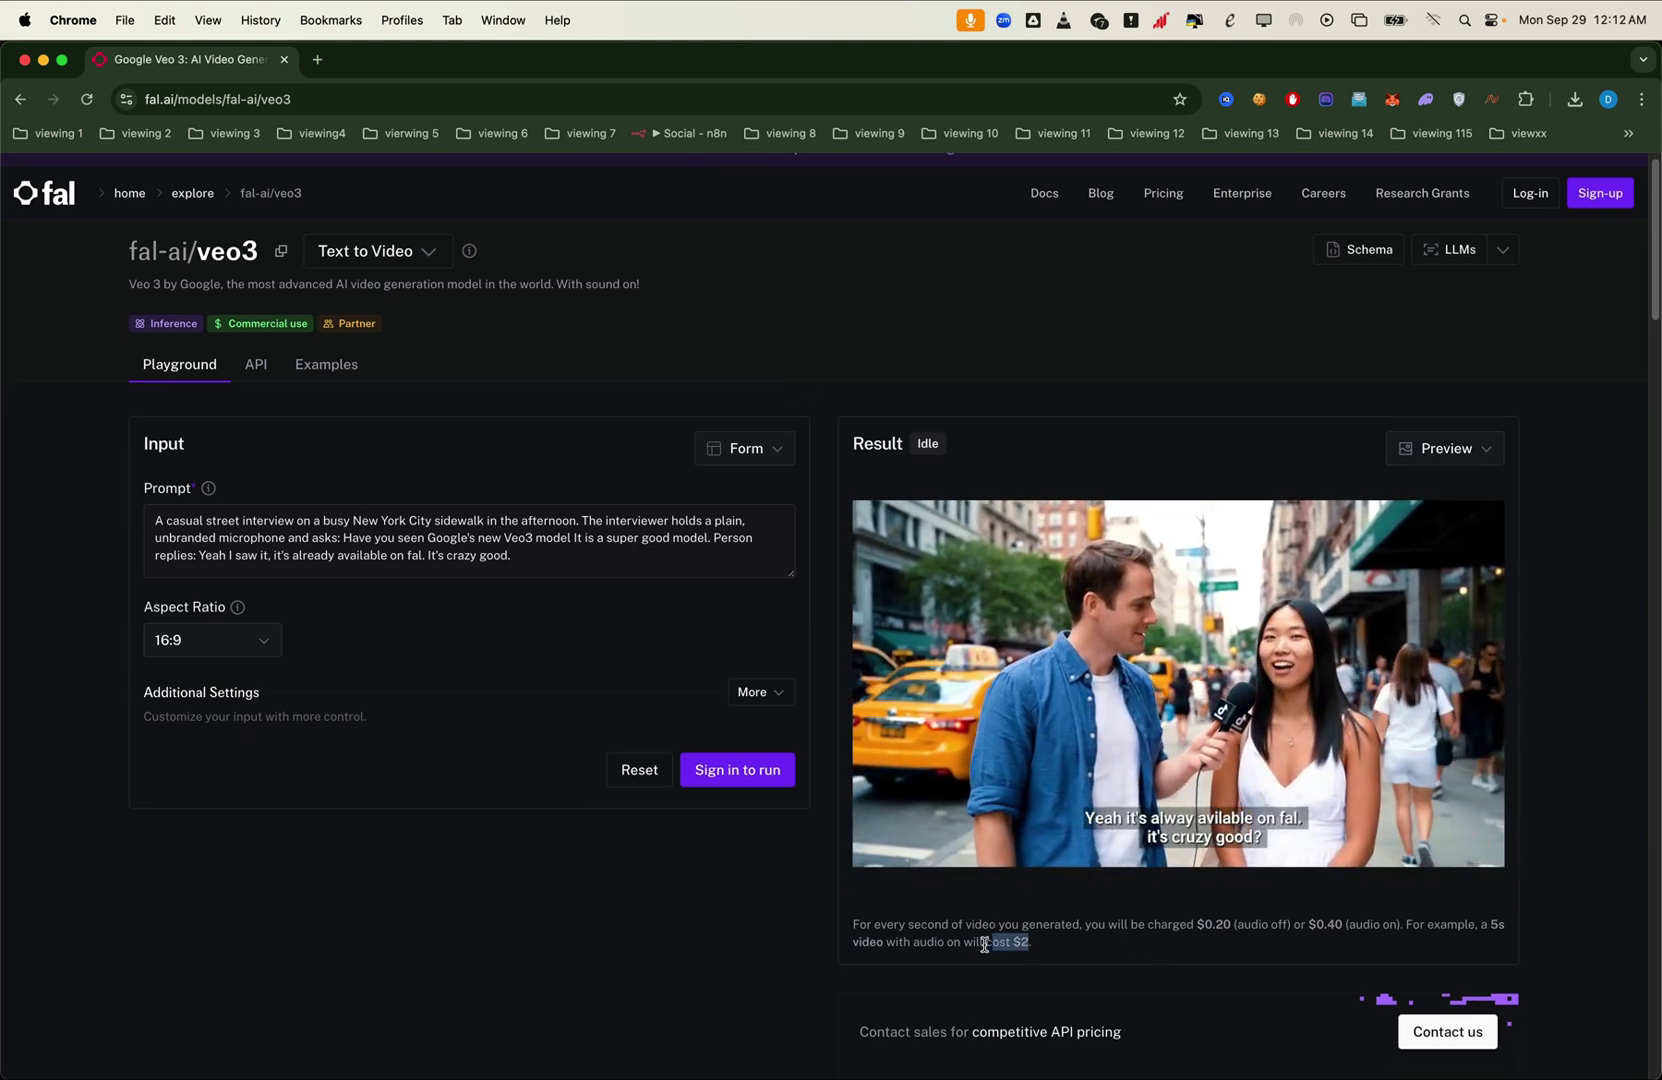
left_click_drag(866, 961, 838, 931)
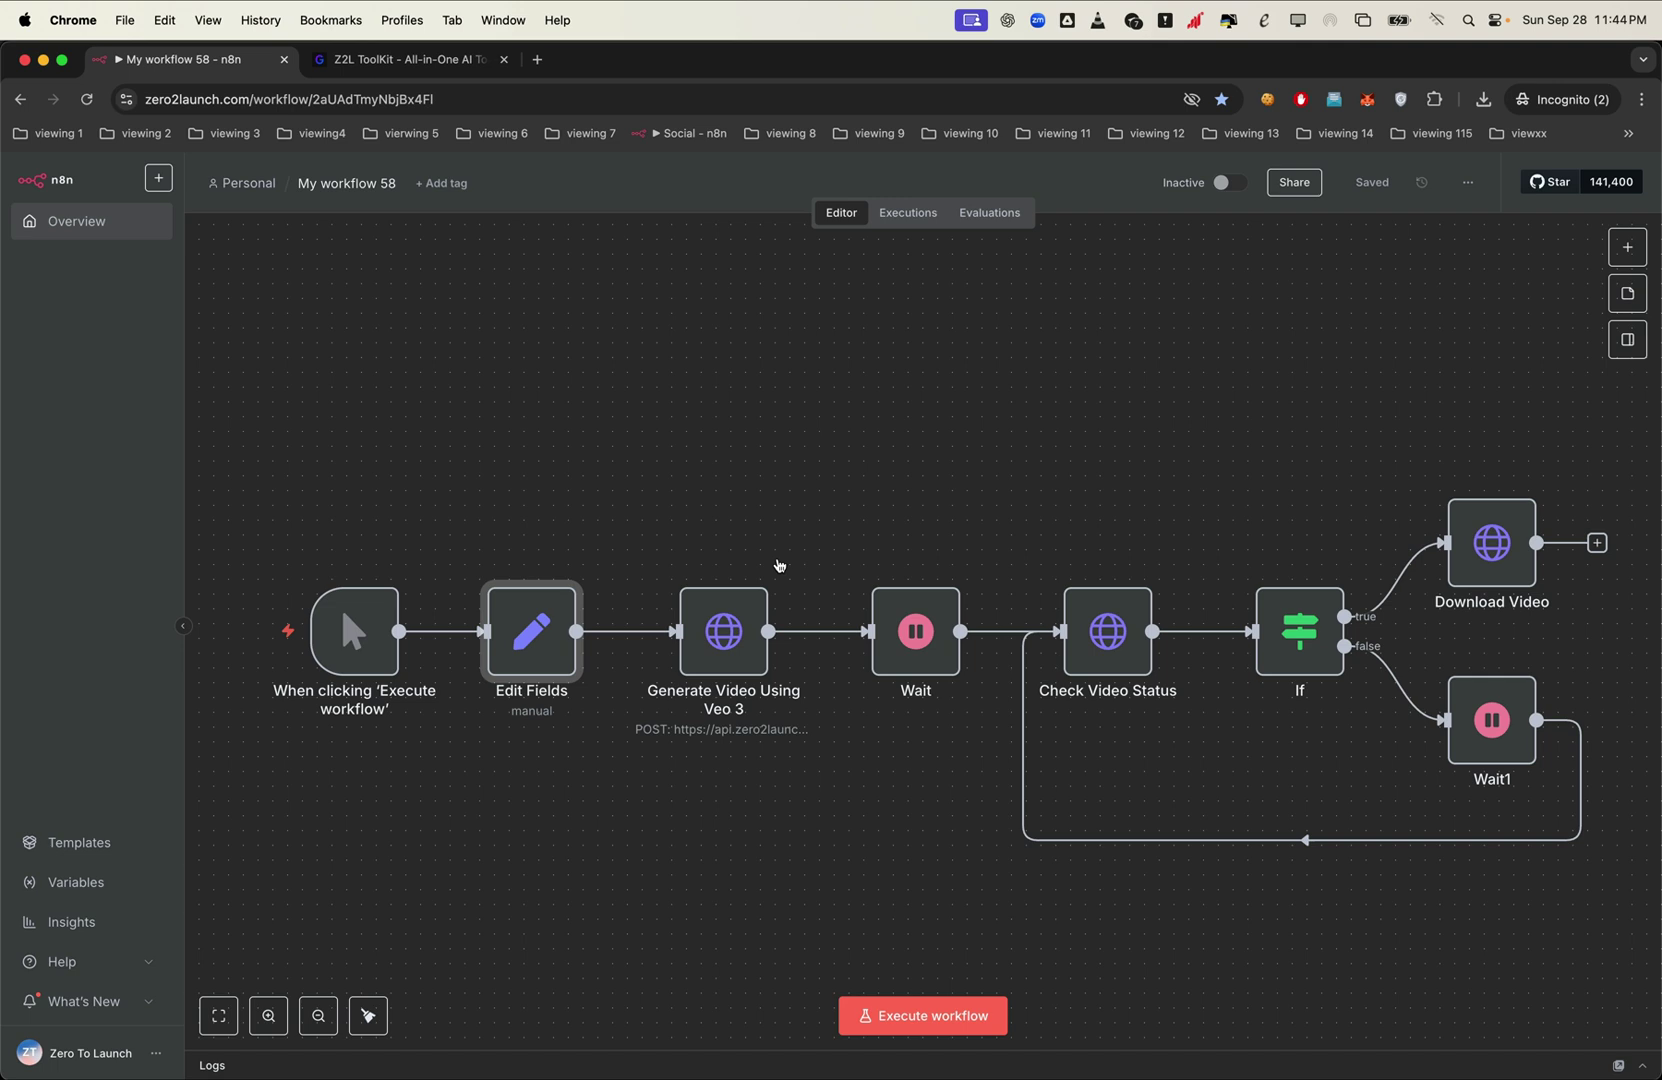
- Check the Edit Fields prompt describing a robot exploring a lush alien jungle at dusk
double_click(531, 631)
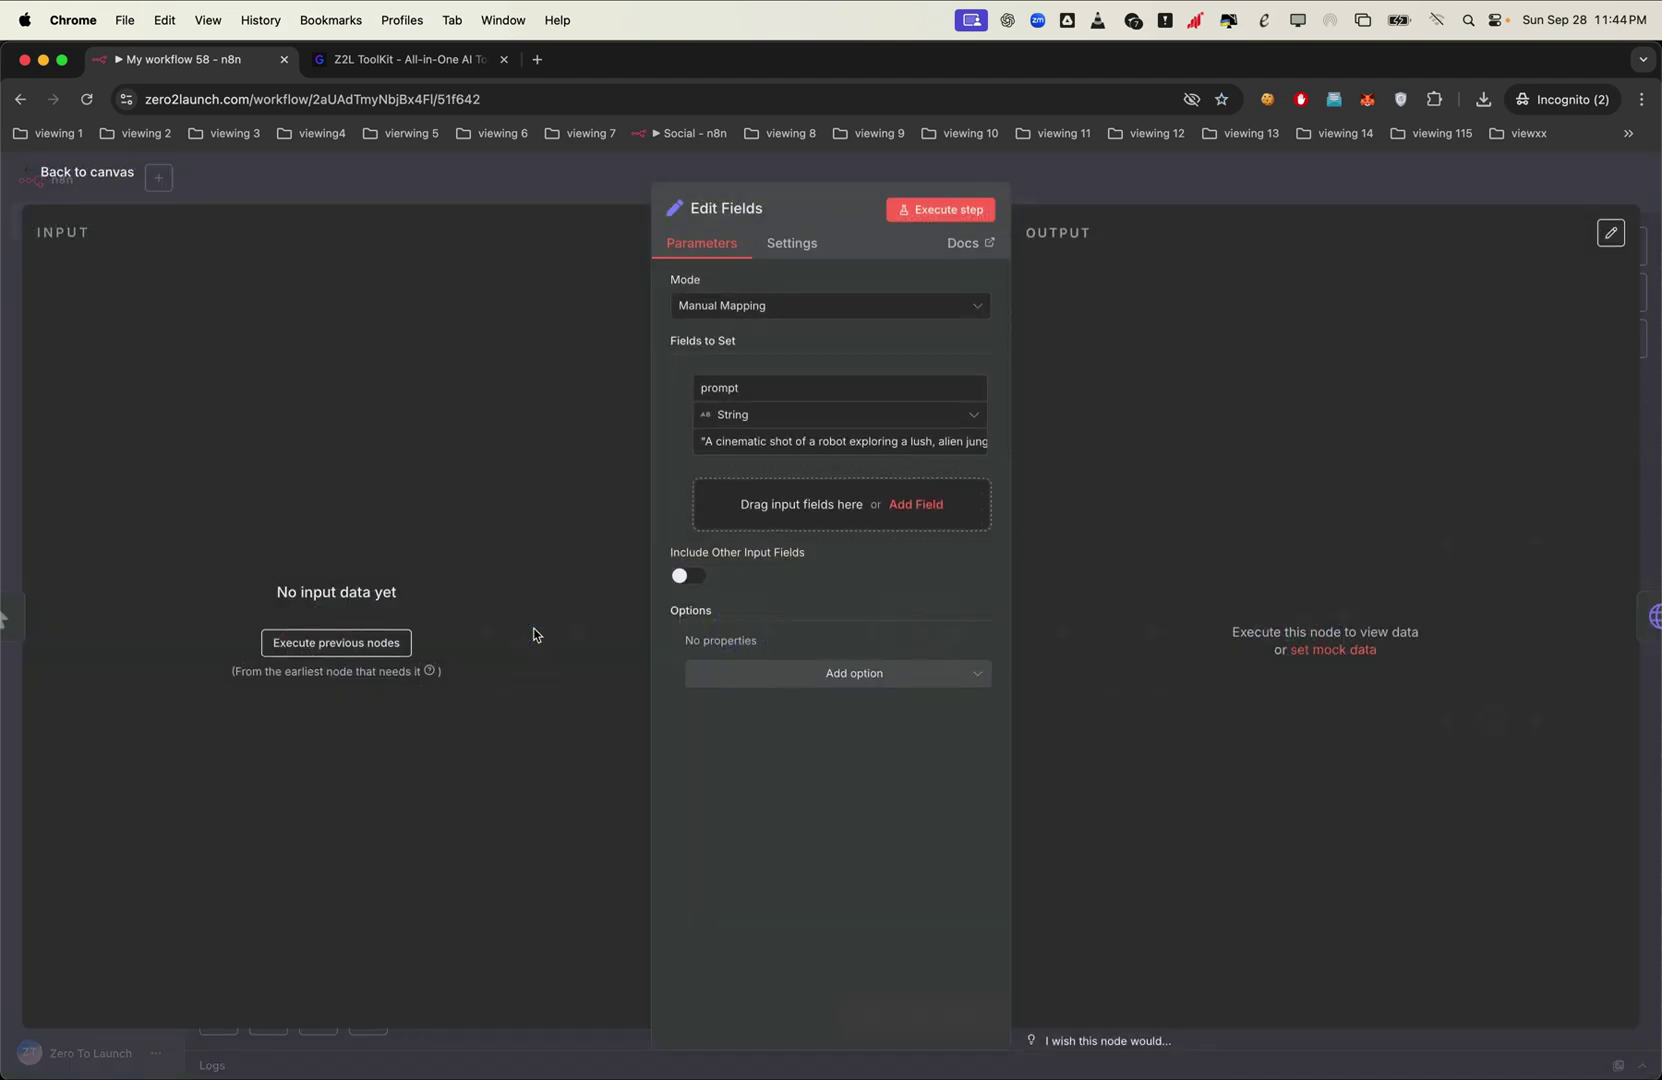
left_click(979, 450)
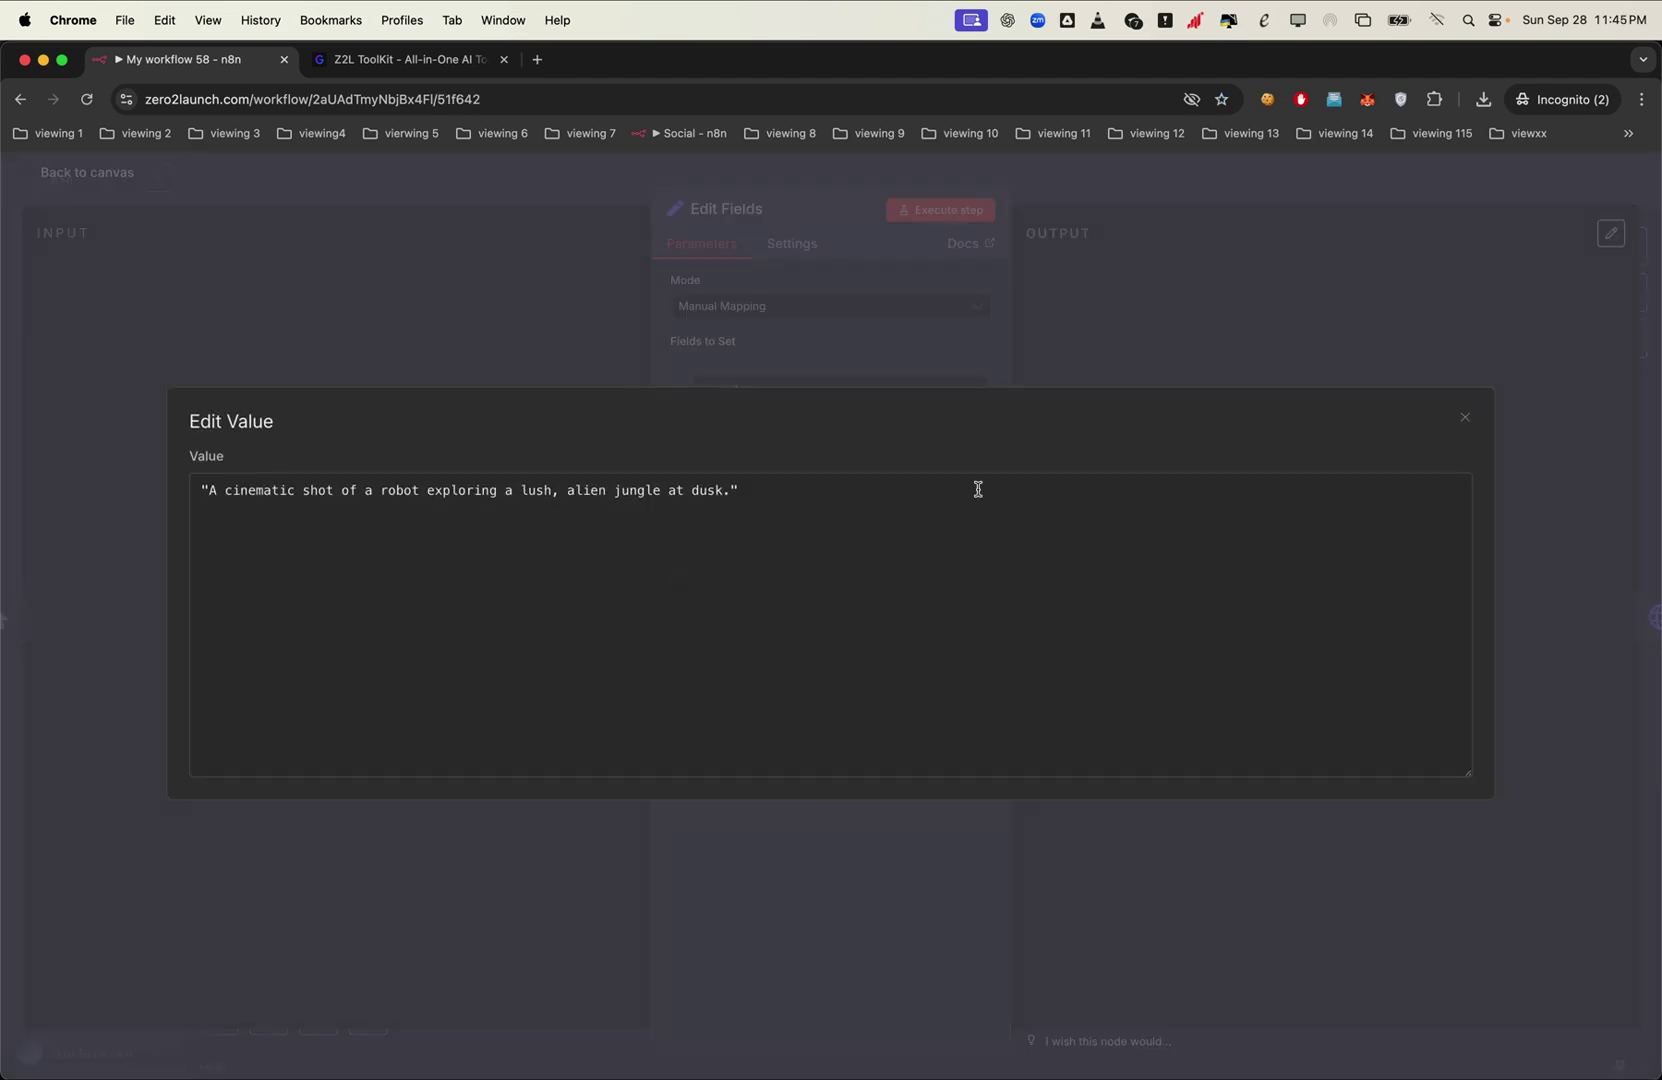
left_click(619, 312)
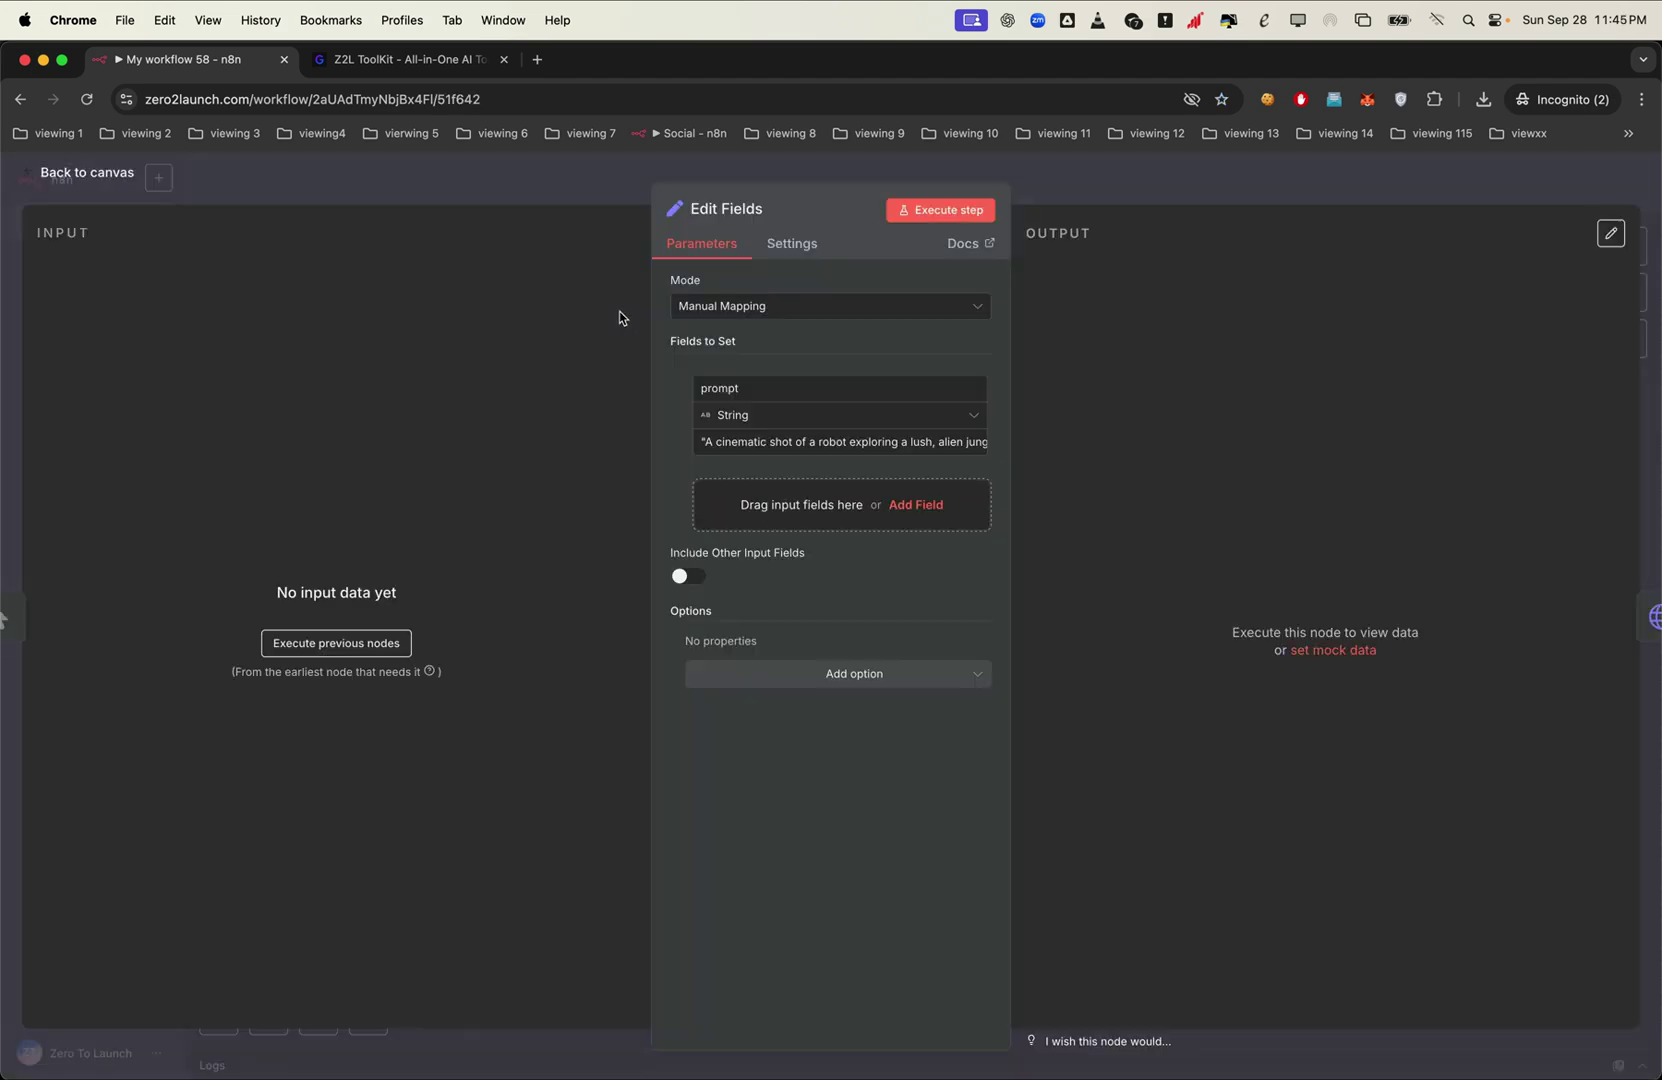
left_click(605, 193)
- Review the Generate Video Using Veo 3 node's request settings
double_click(728, 649)
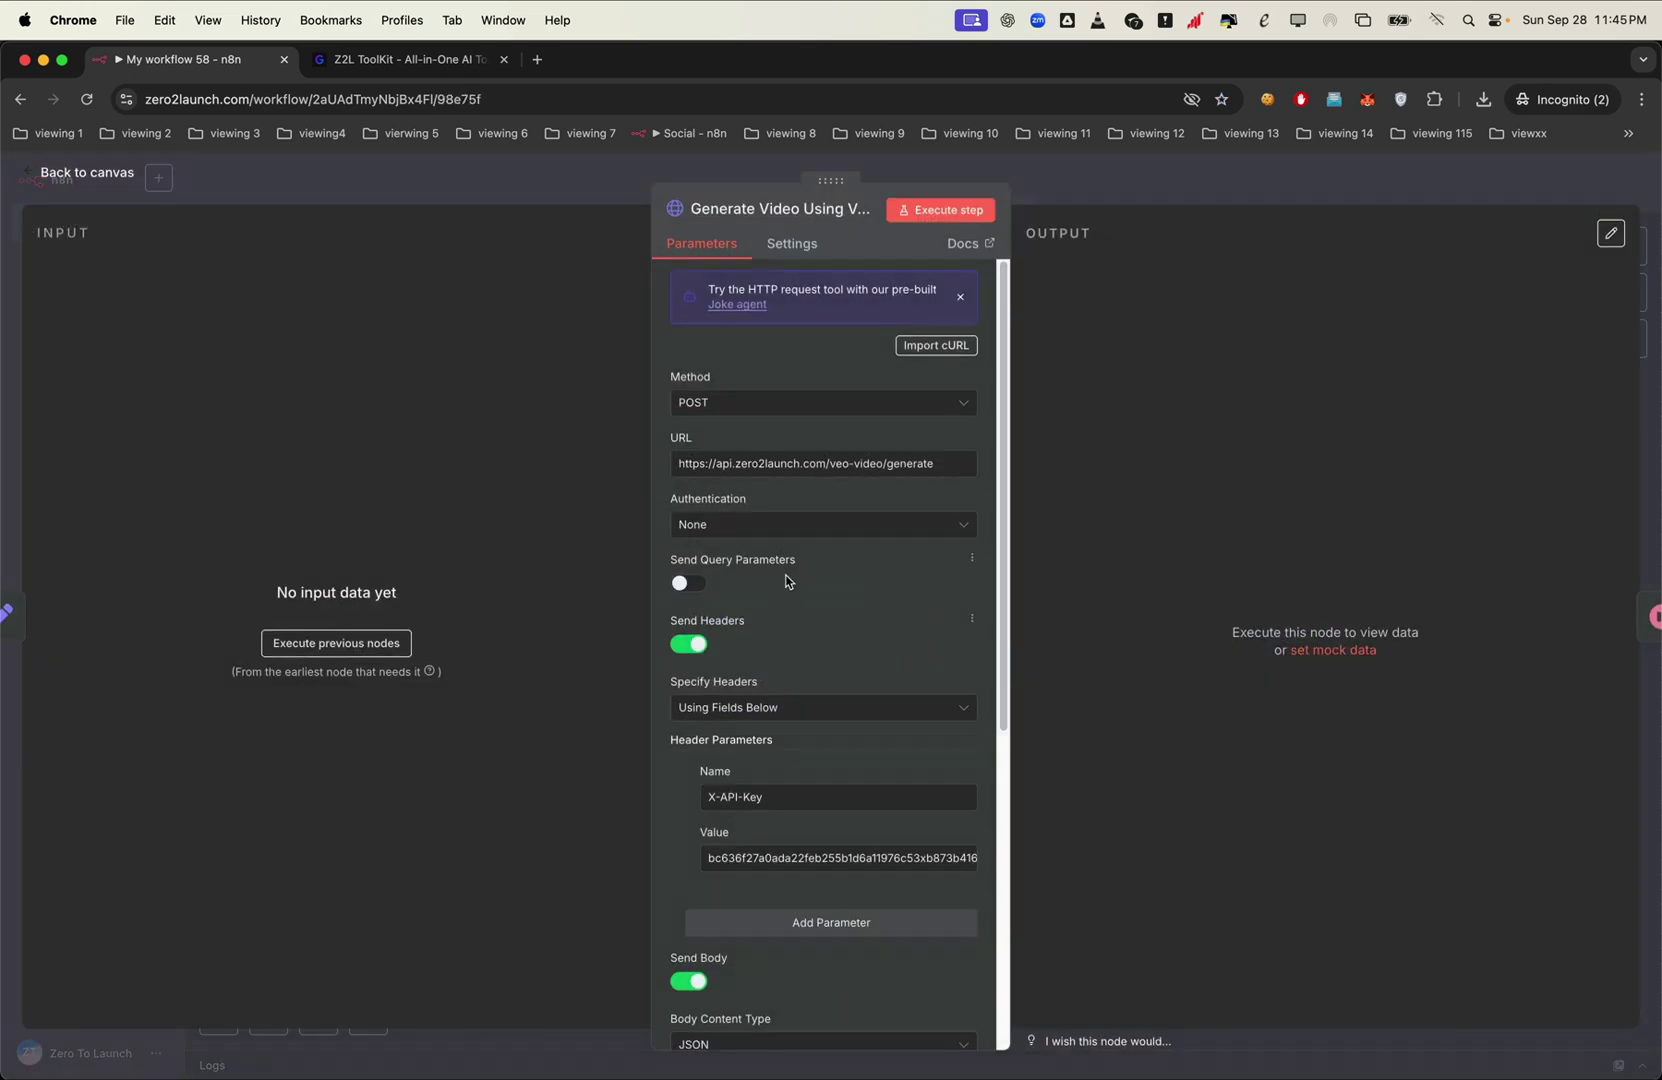
scroll(870, 497, "down", 5)
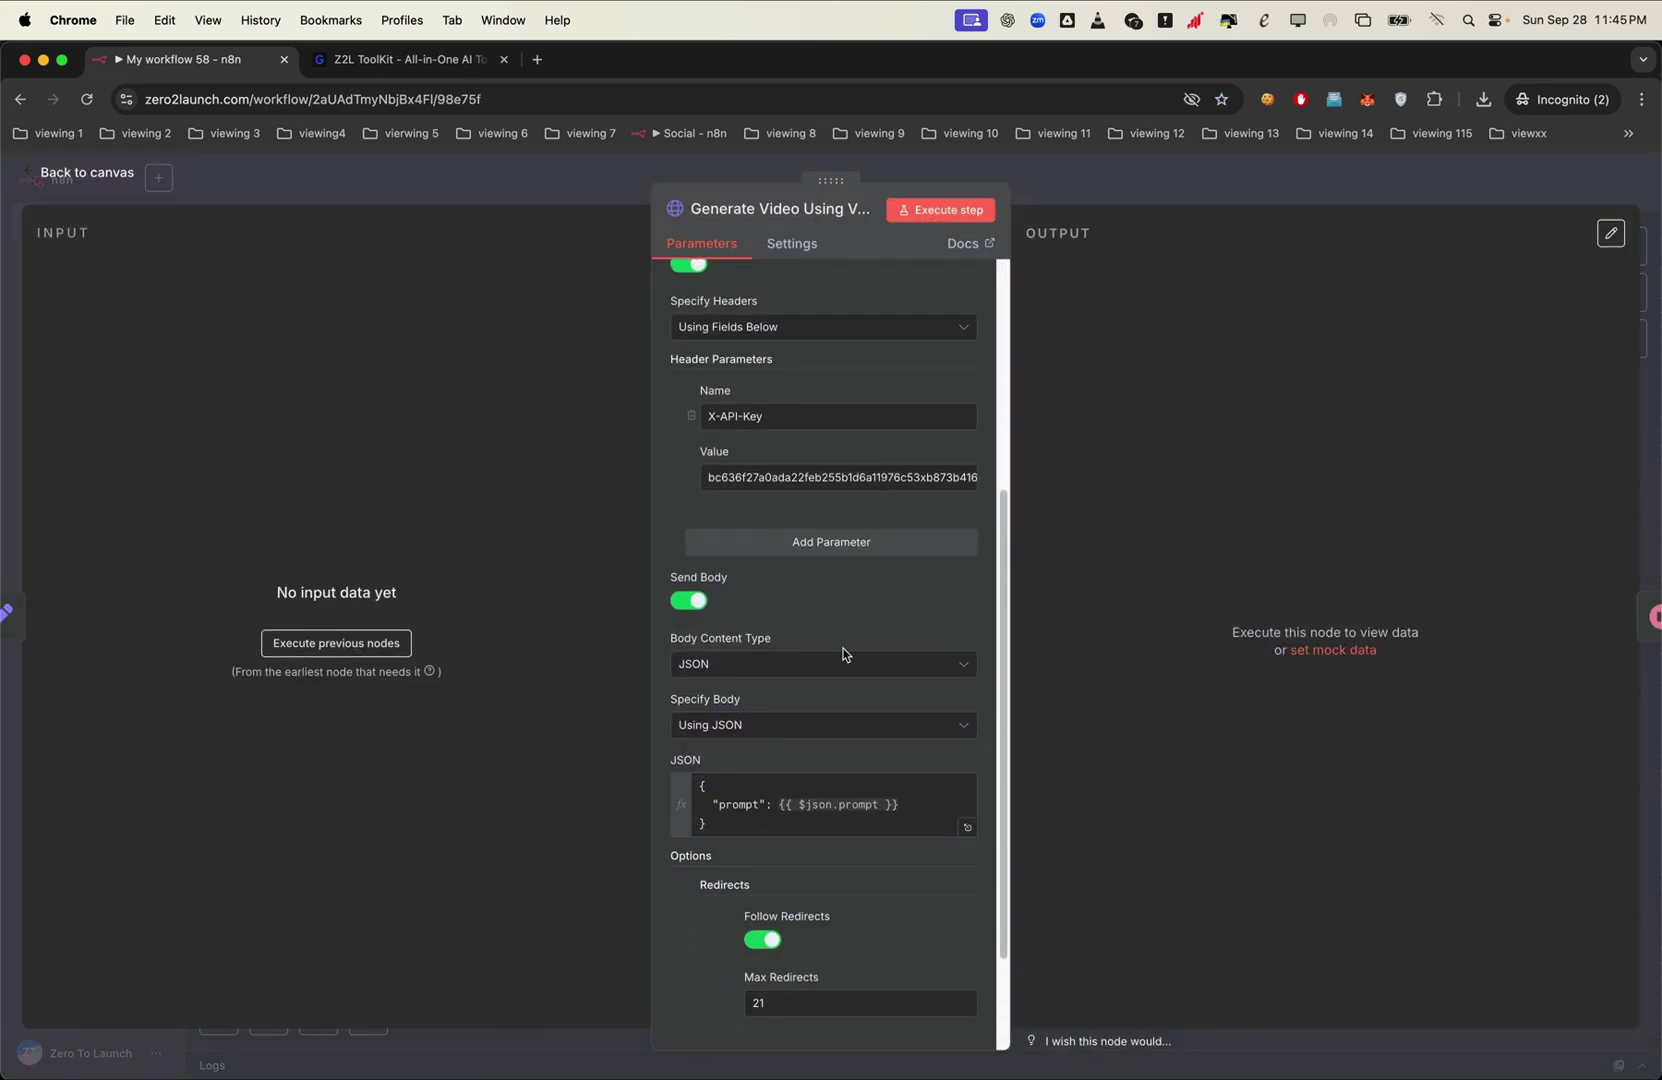
left_click(640, 195)
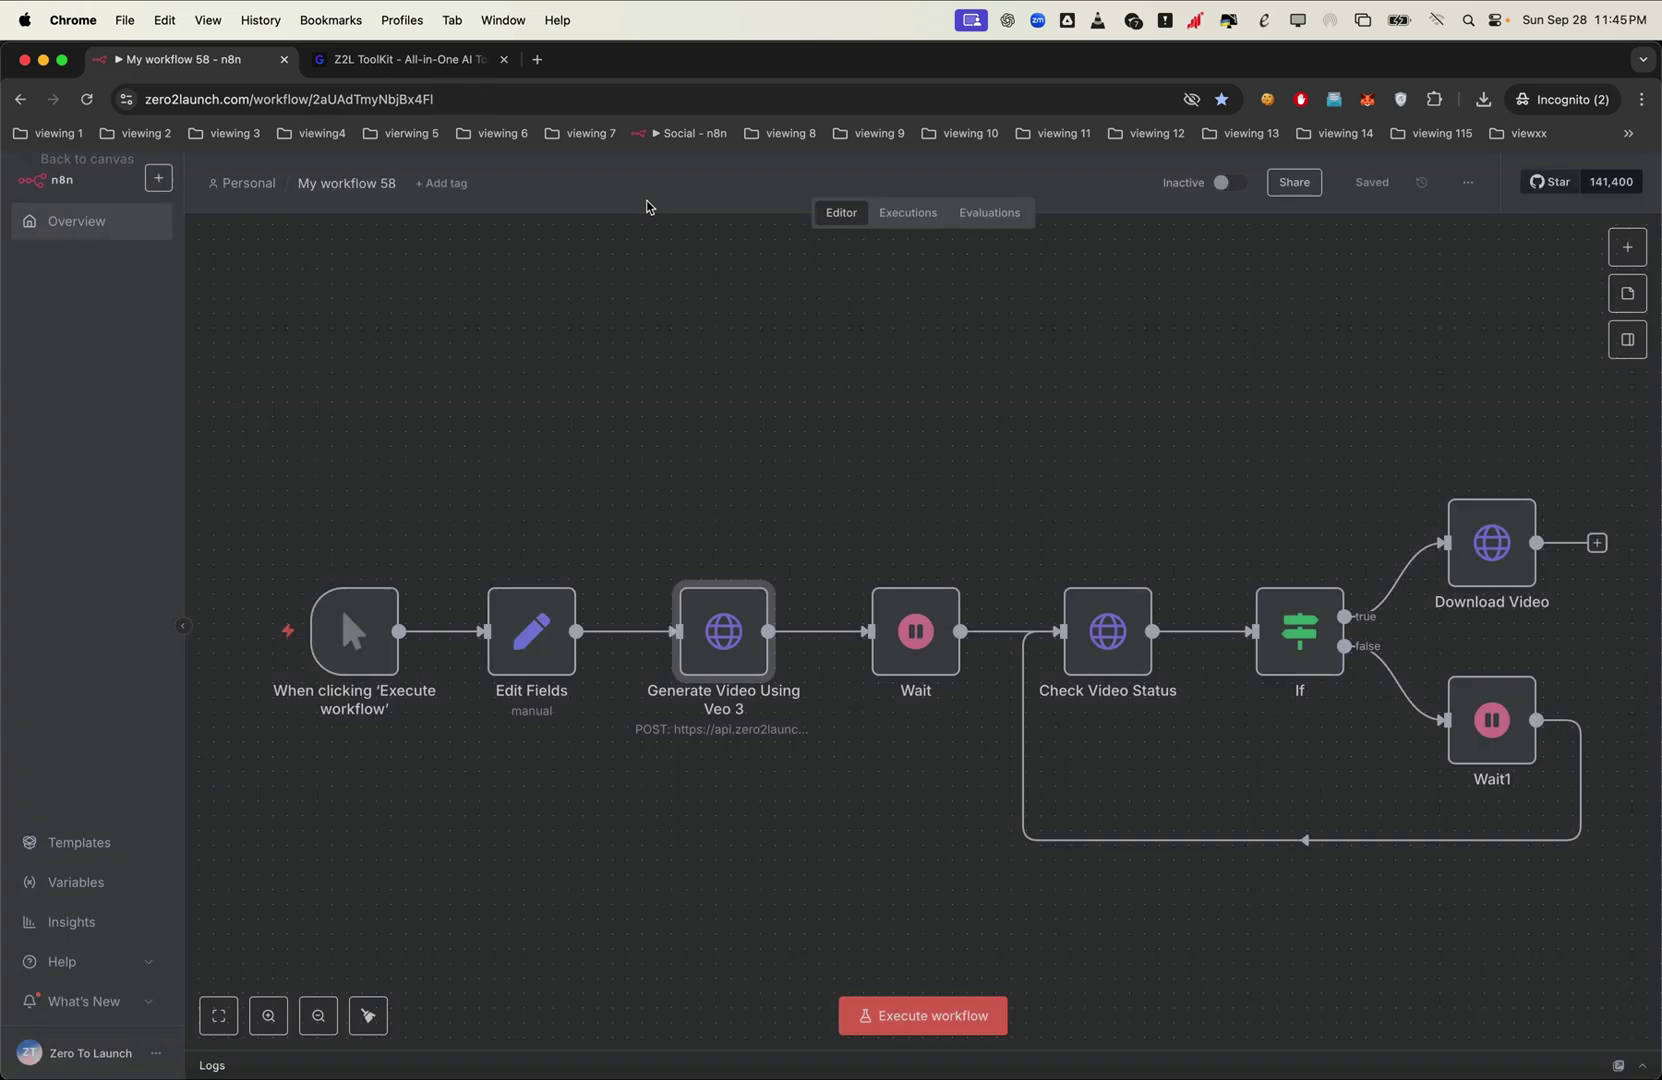
- Execute the workflow, download the robot-in-alien-jungle video from Download Video, and open it
left_click(270, 645)
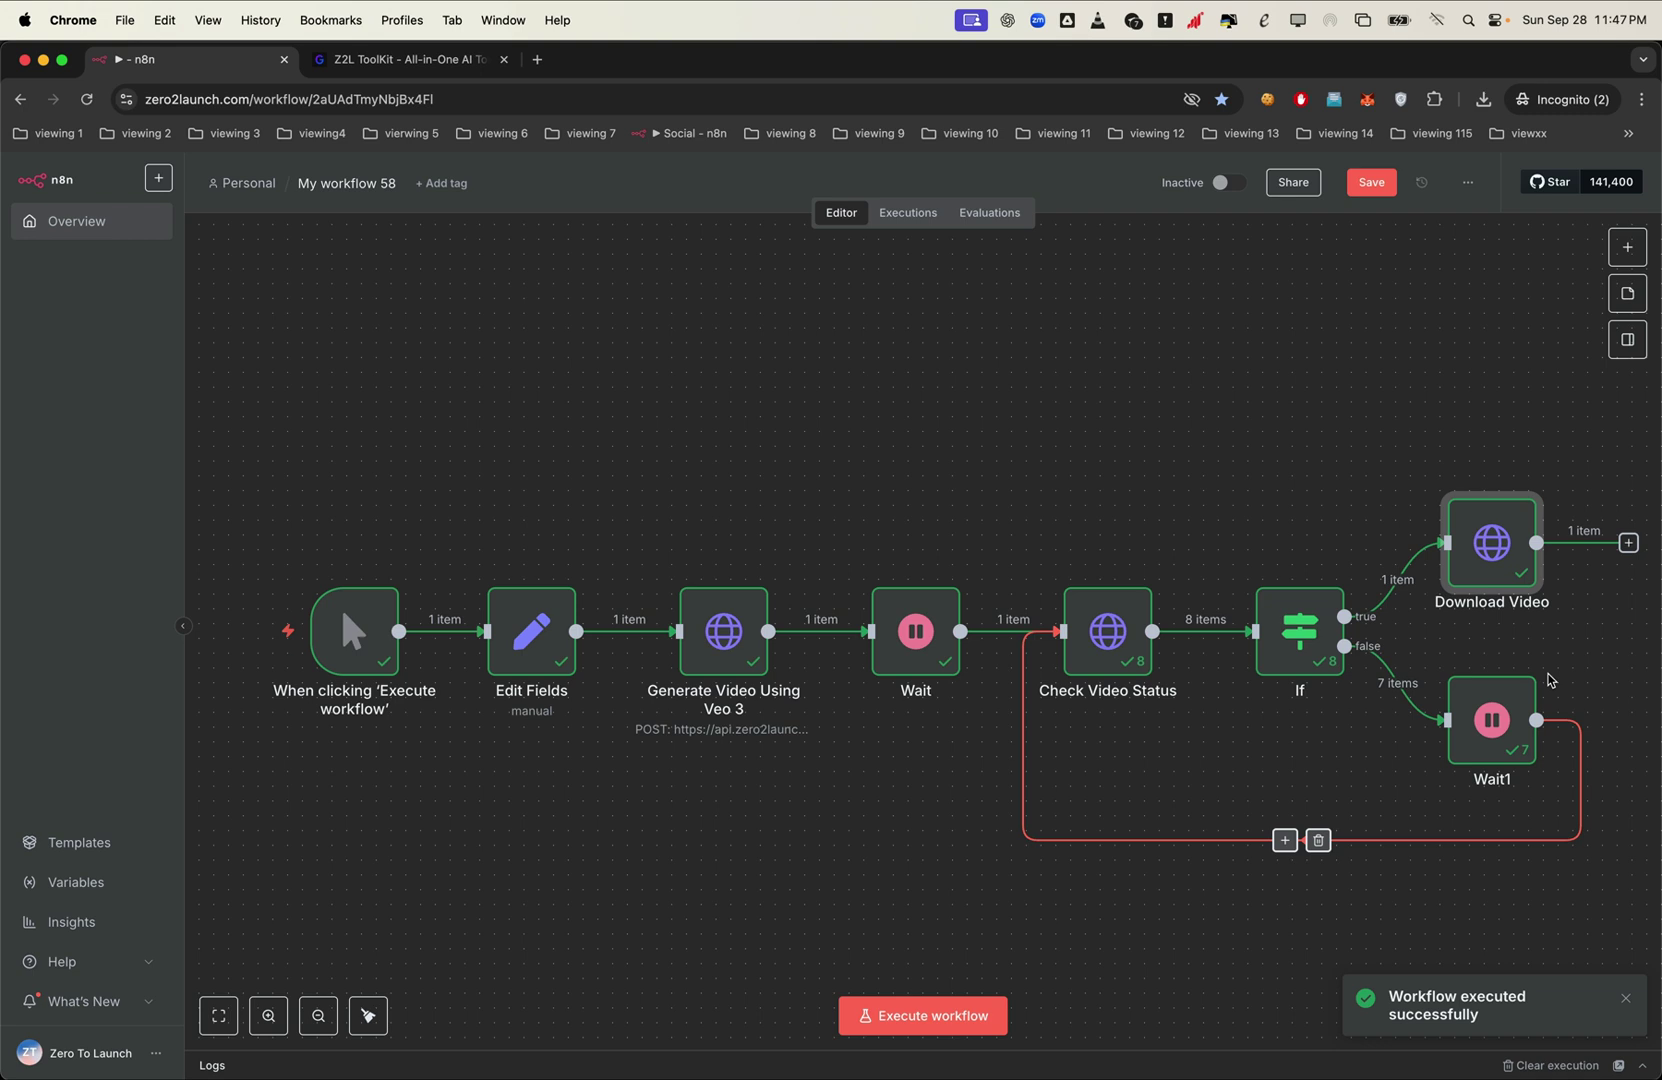
double_click(1490, 565)
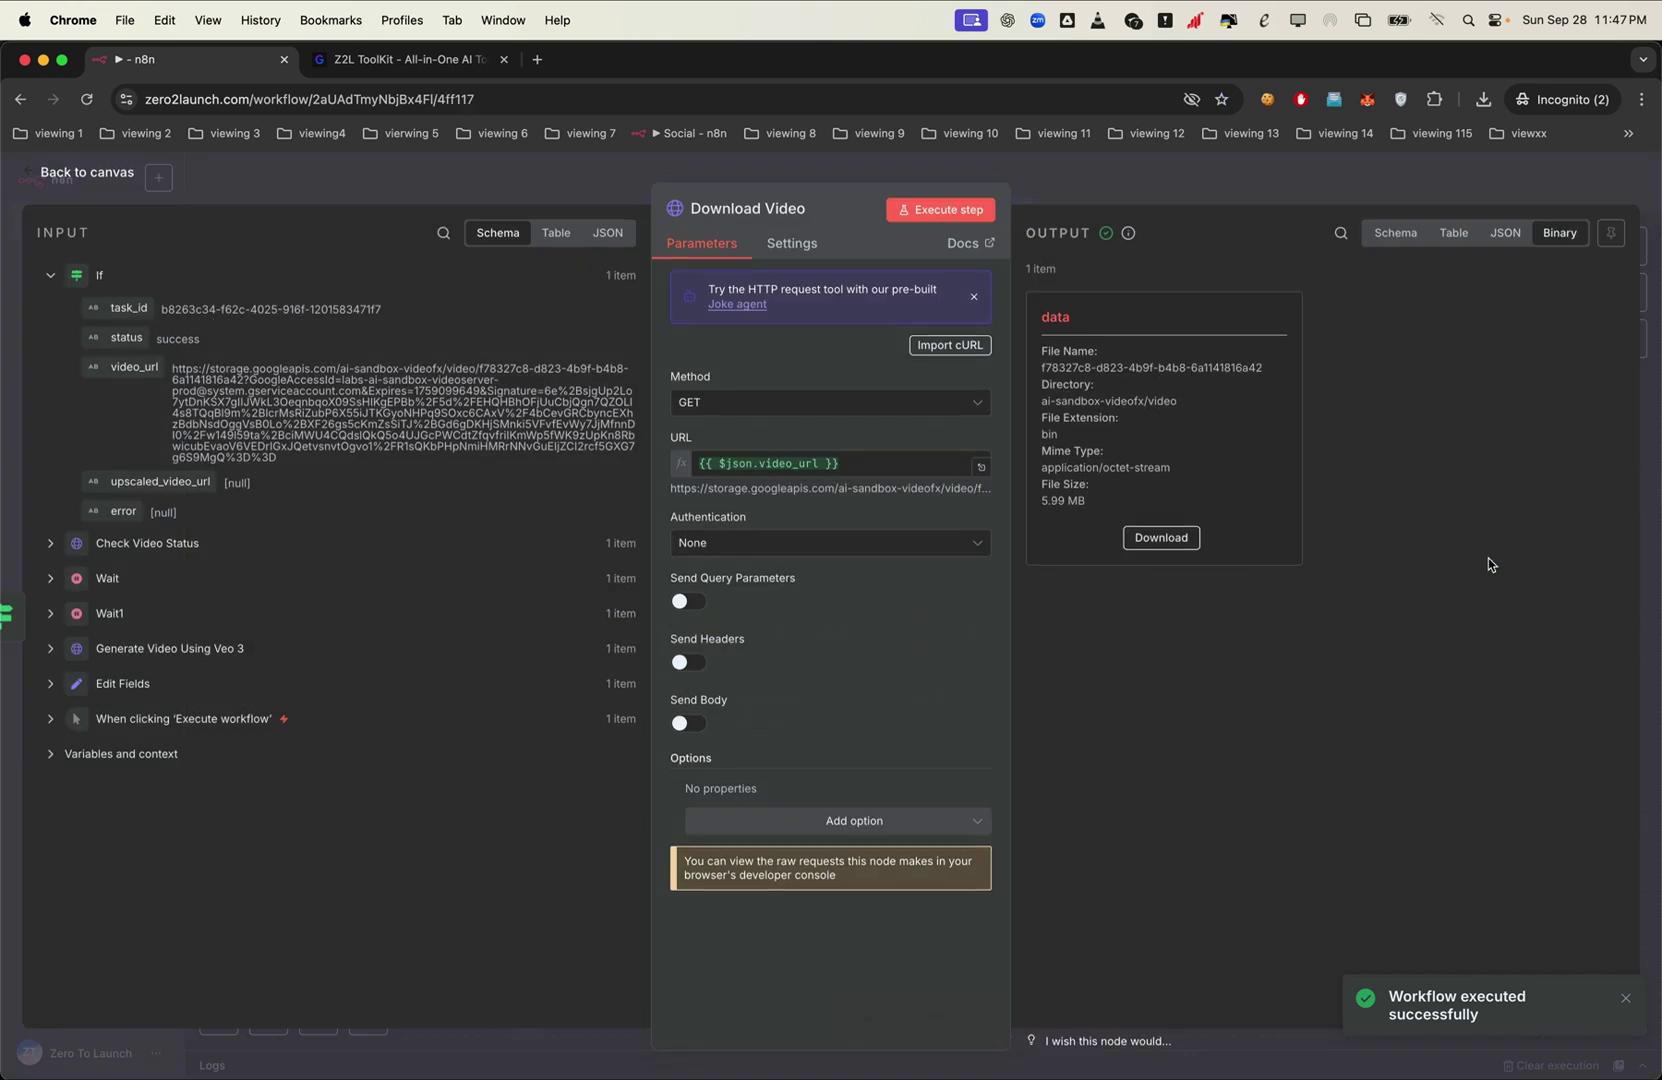
left_click(1160, 538)
left_click(778, 527)
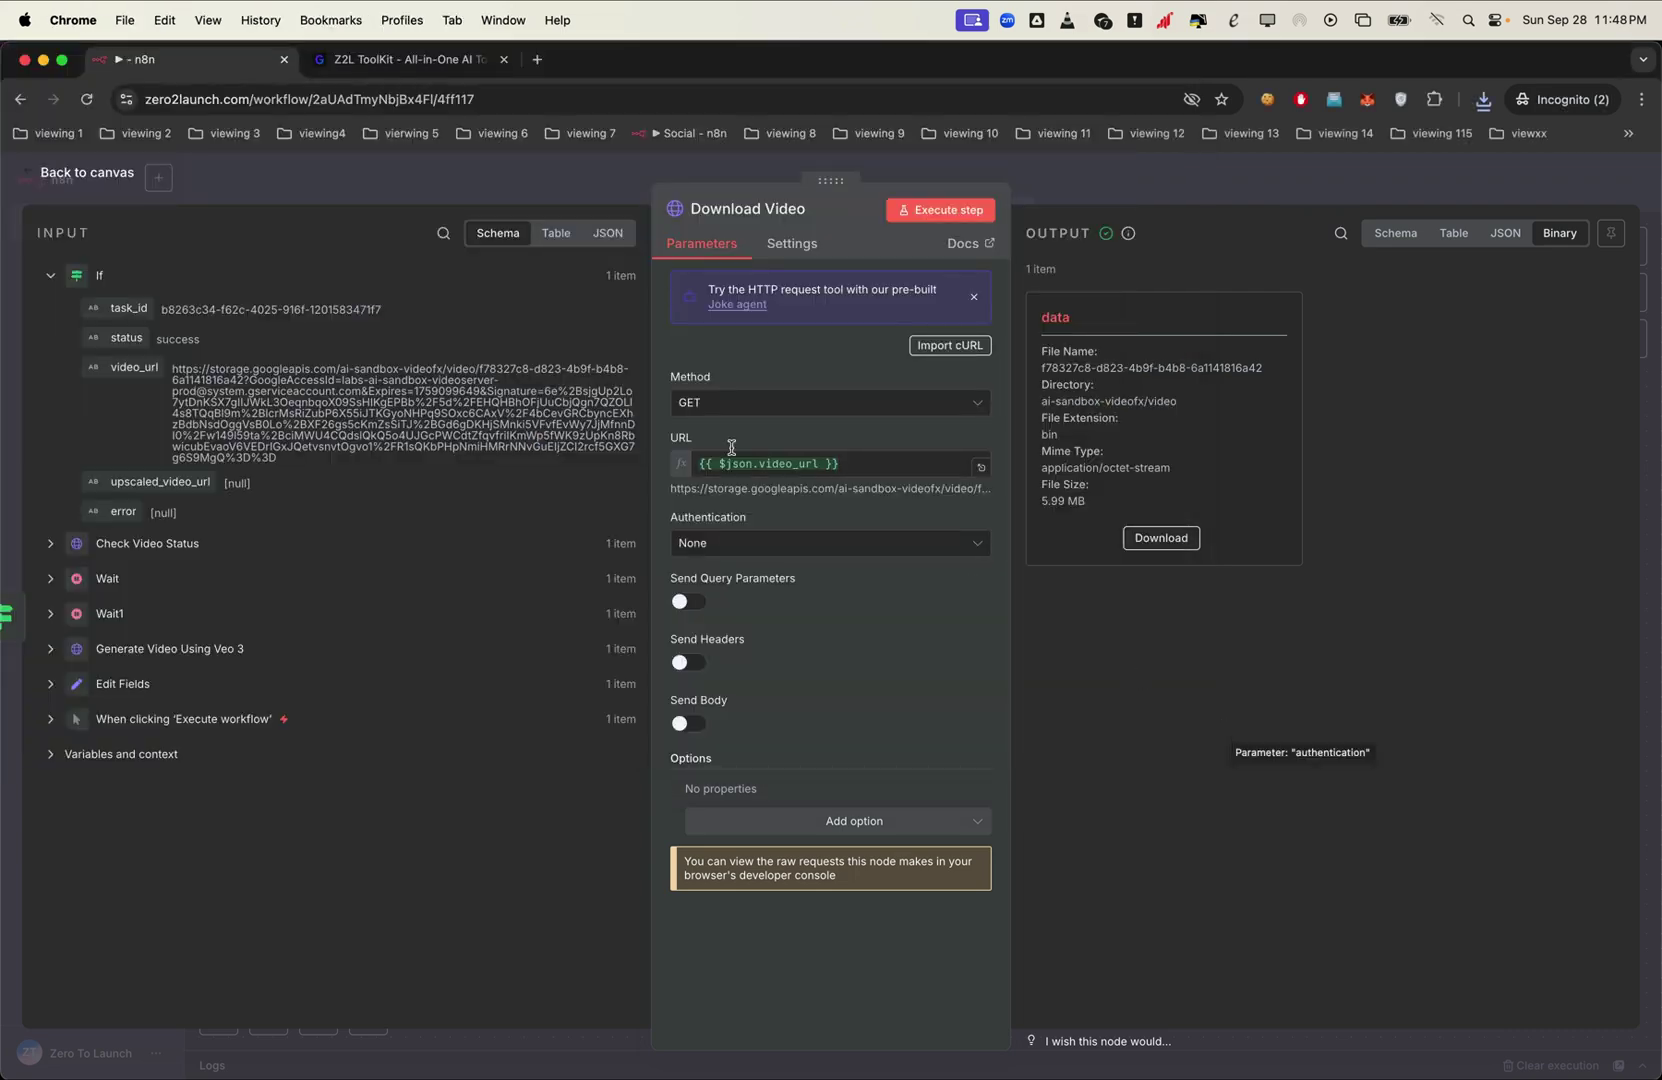
- Enter the 8-second hamburger ad concept as an Enhanced Clip with content category ad
left_click(420, 62)
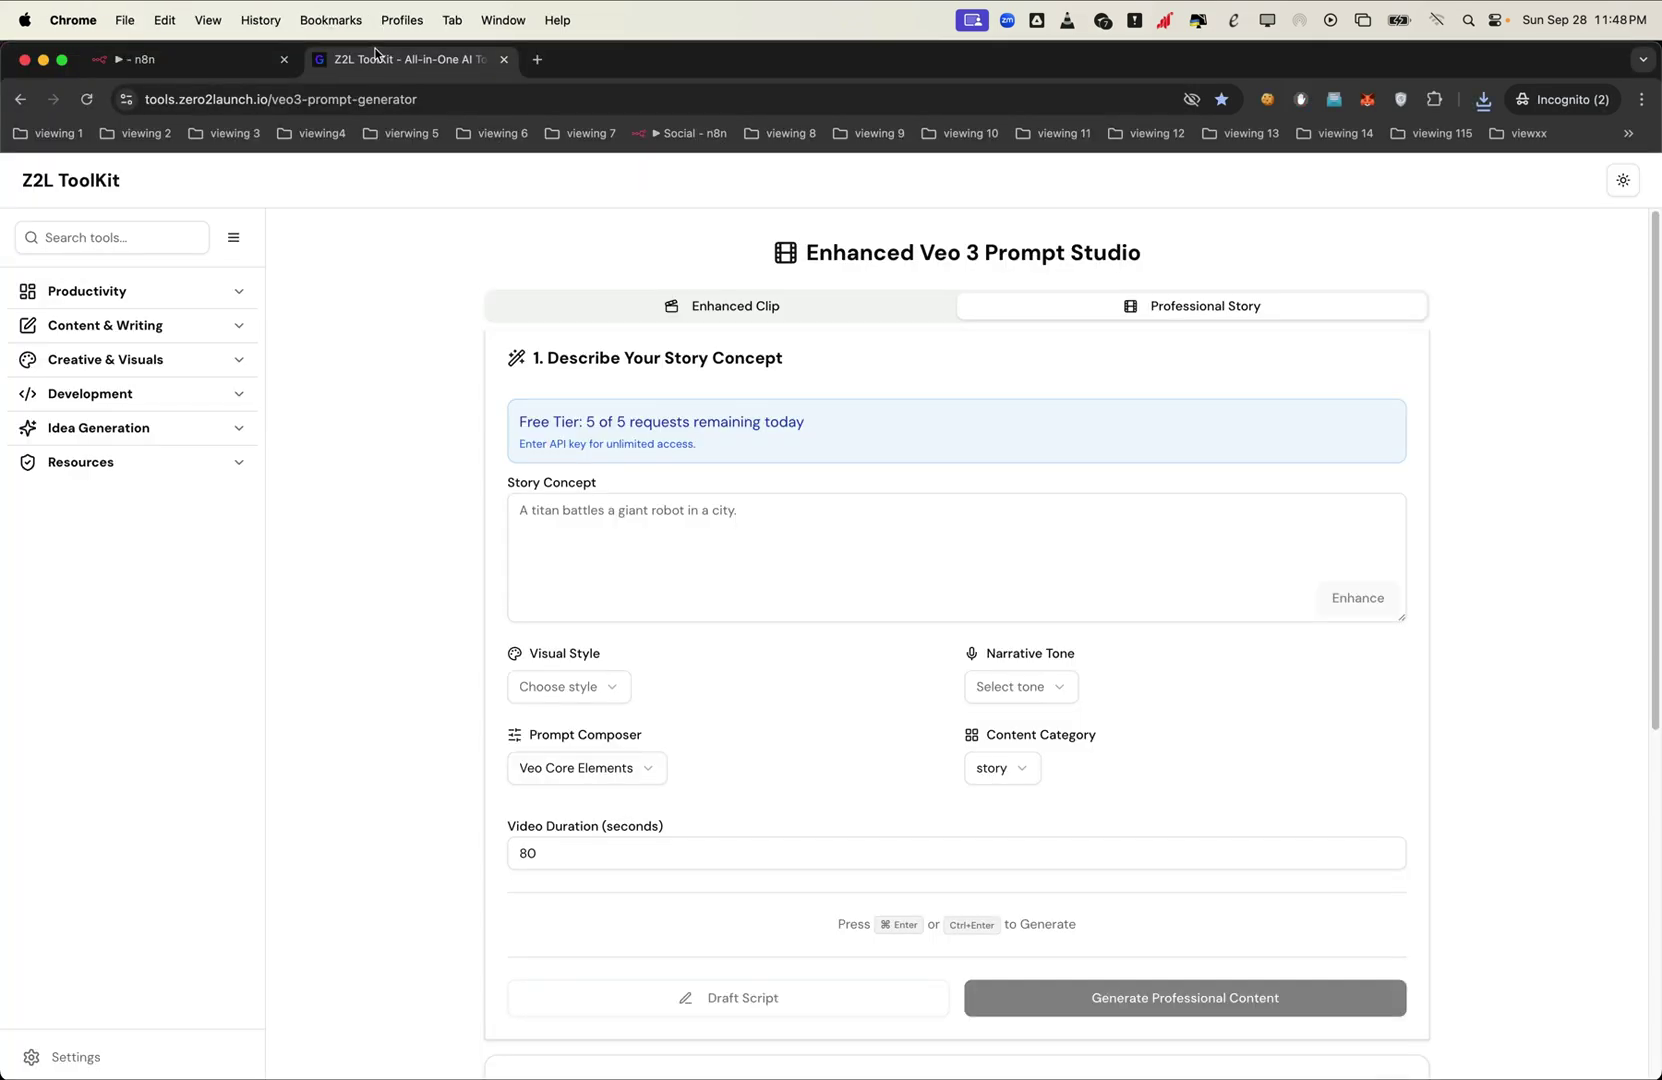
left_click(588, 526)
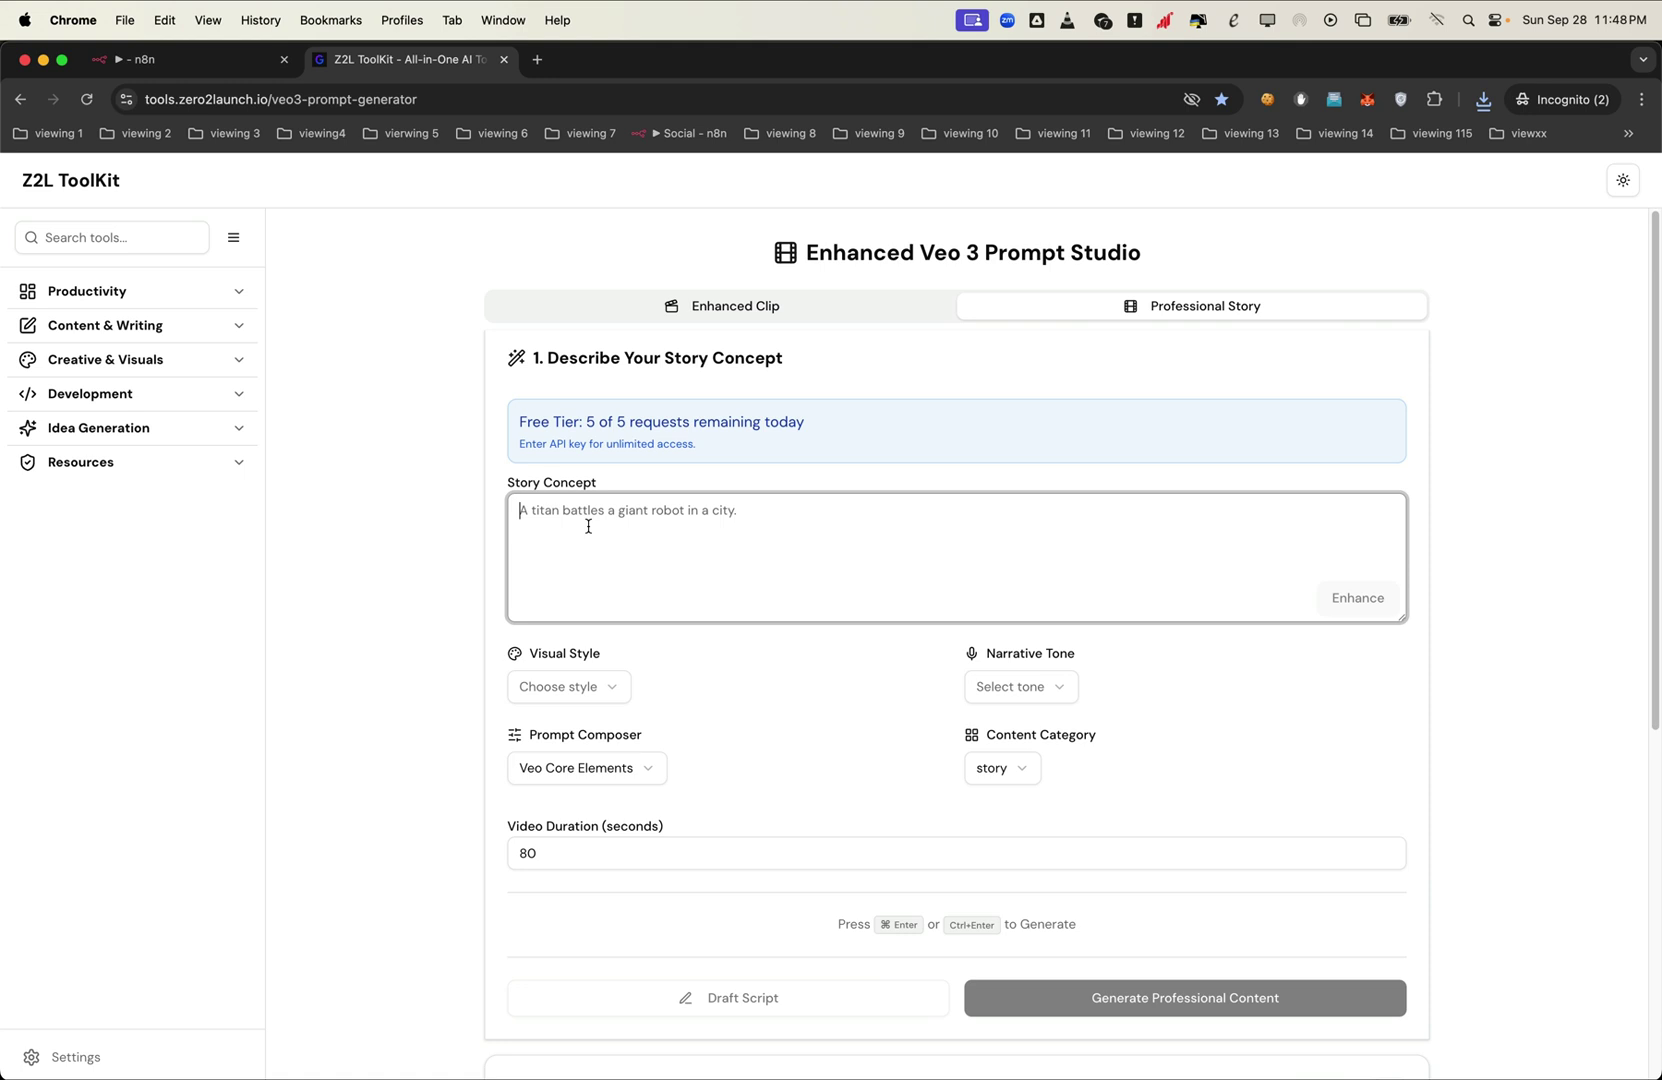
left_click(674, 308)
left_click(605, 518)
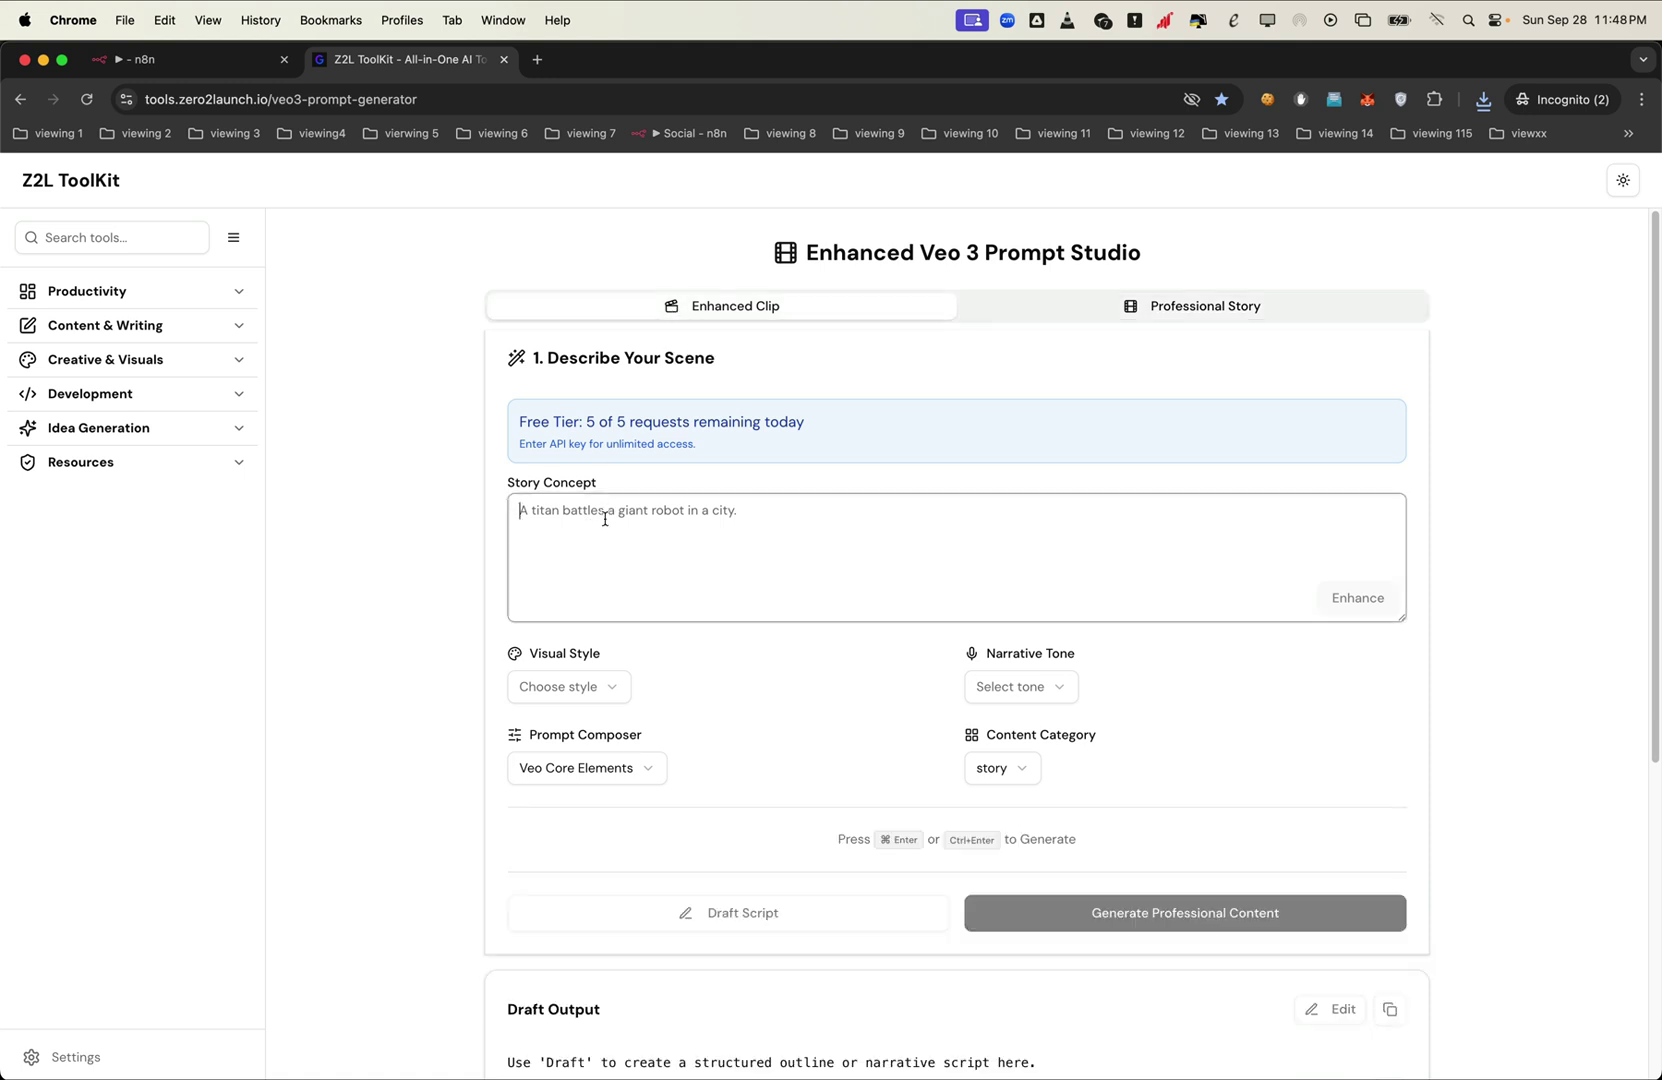
type("Give me an 8-second hamburger advertisement clip.")
left_click(1001, 767)
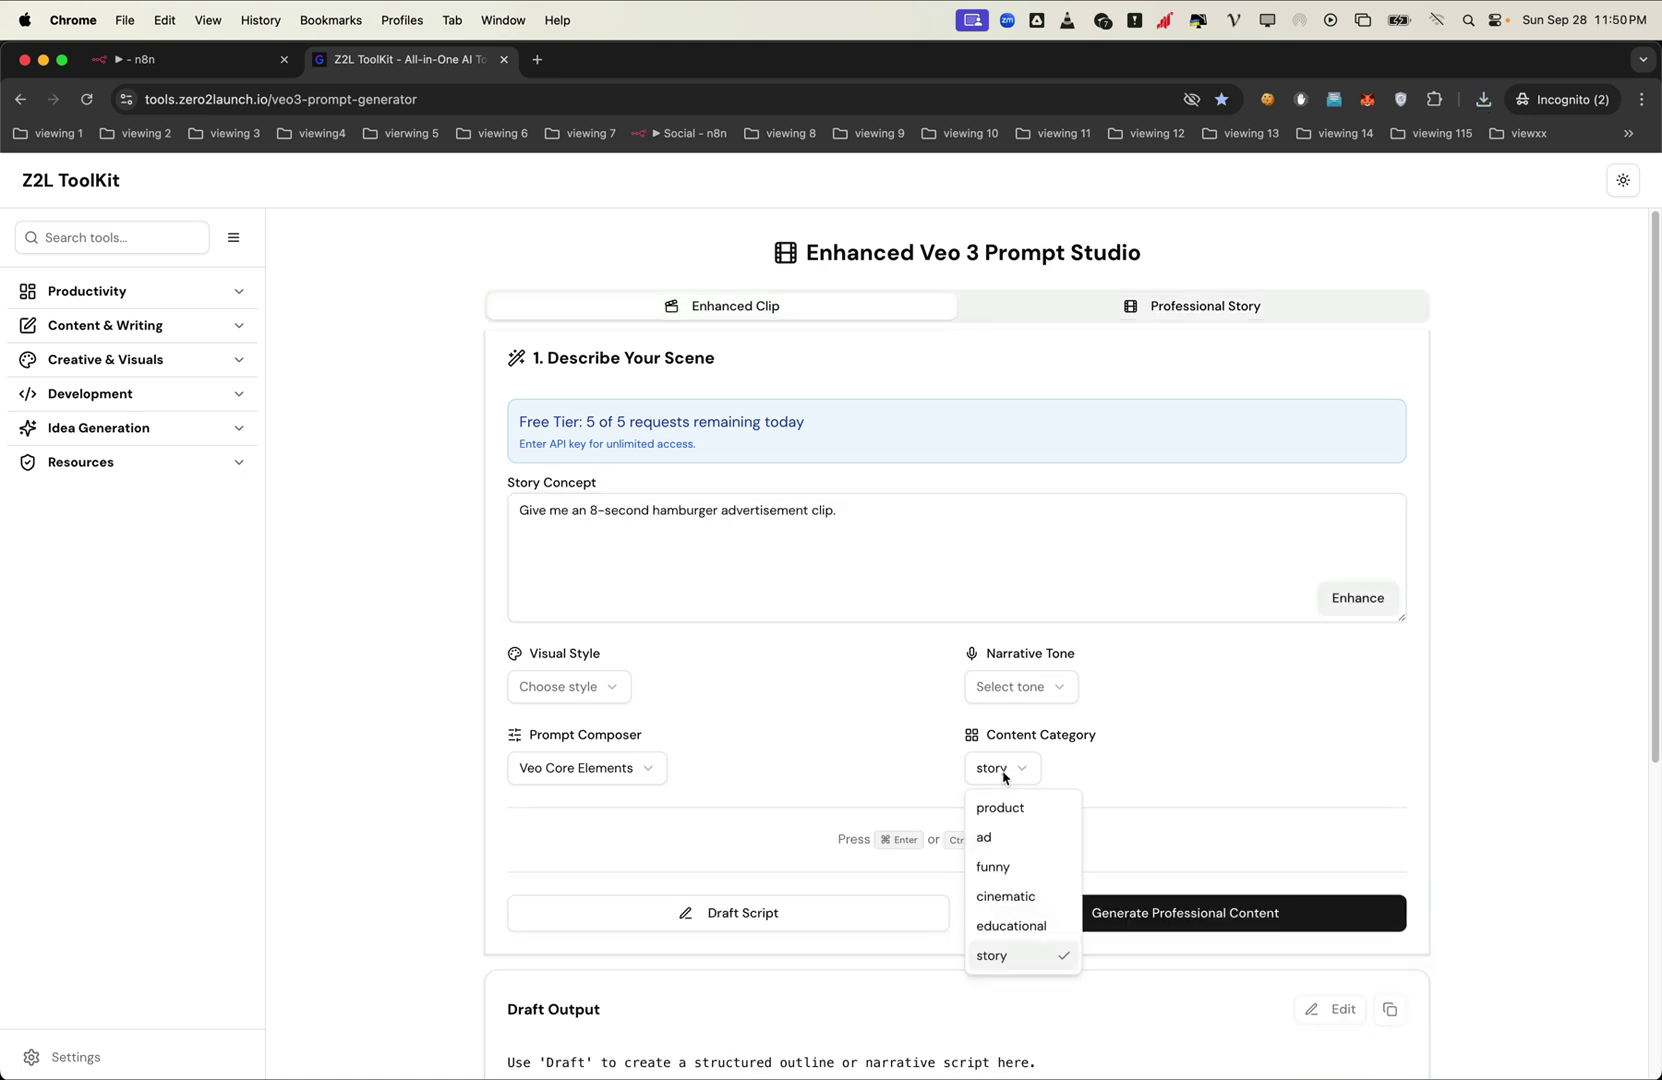
left_click(989, 840)
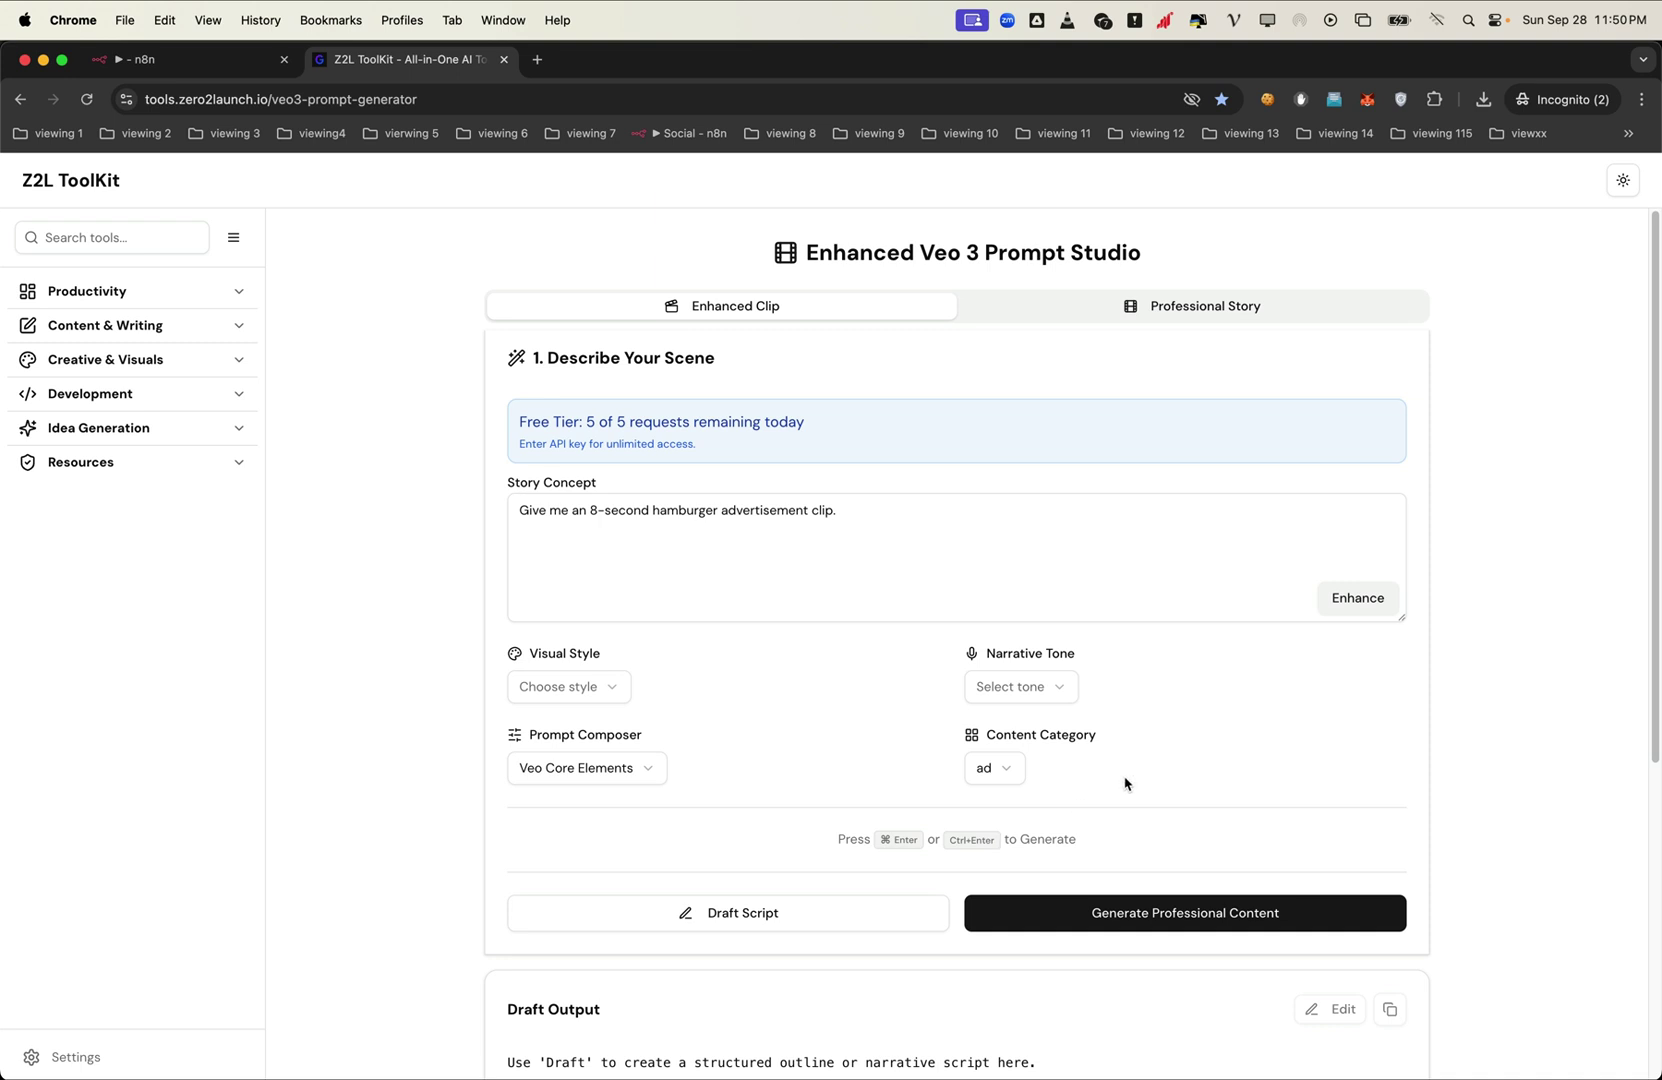
- Generate the Sizzling Burger Bliss prompt and copy its full JSON
left_click(1017, 919)
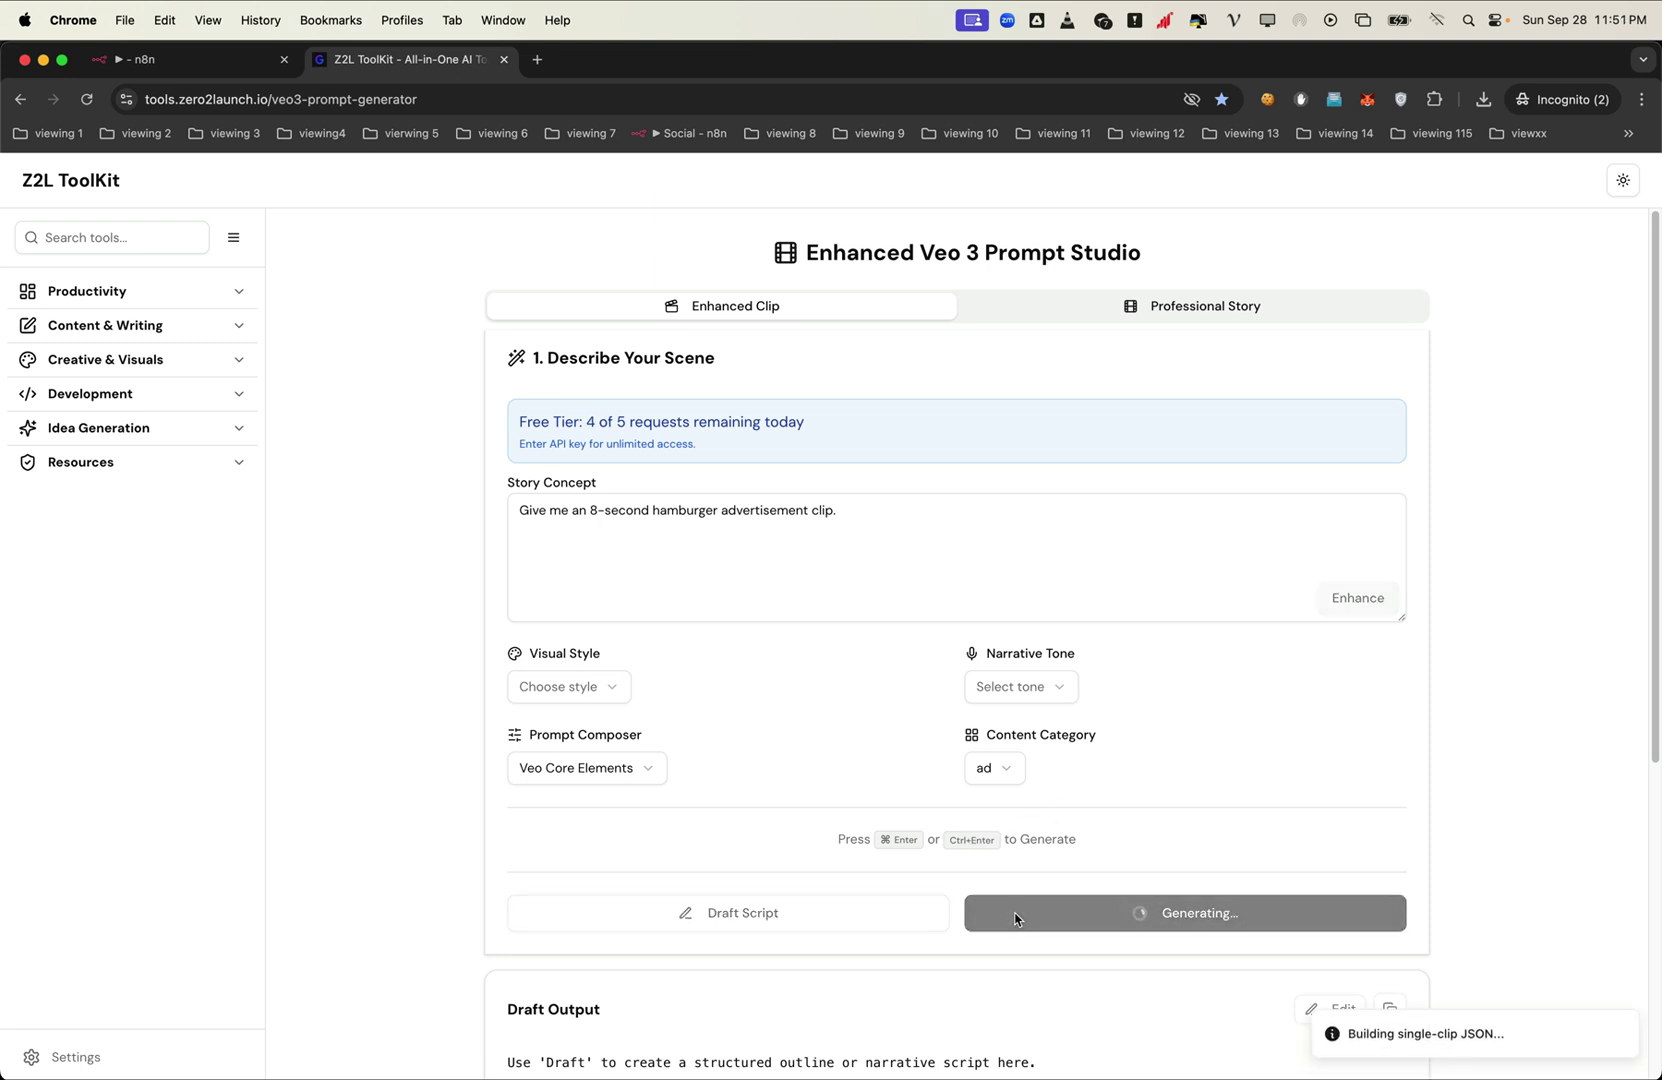
scroll(1015, 918, "down", 5)
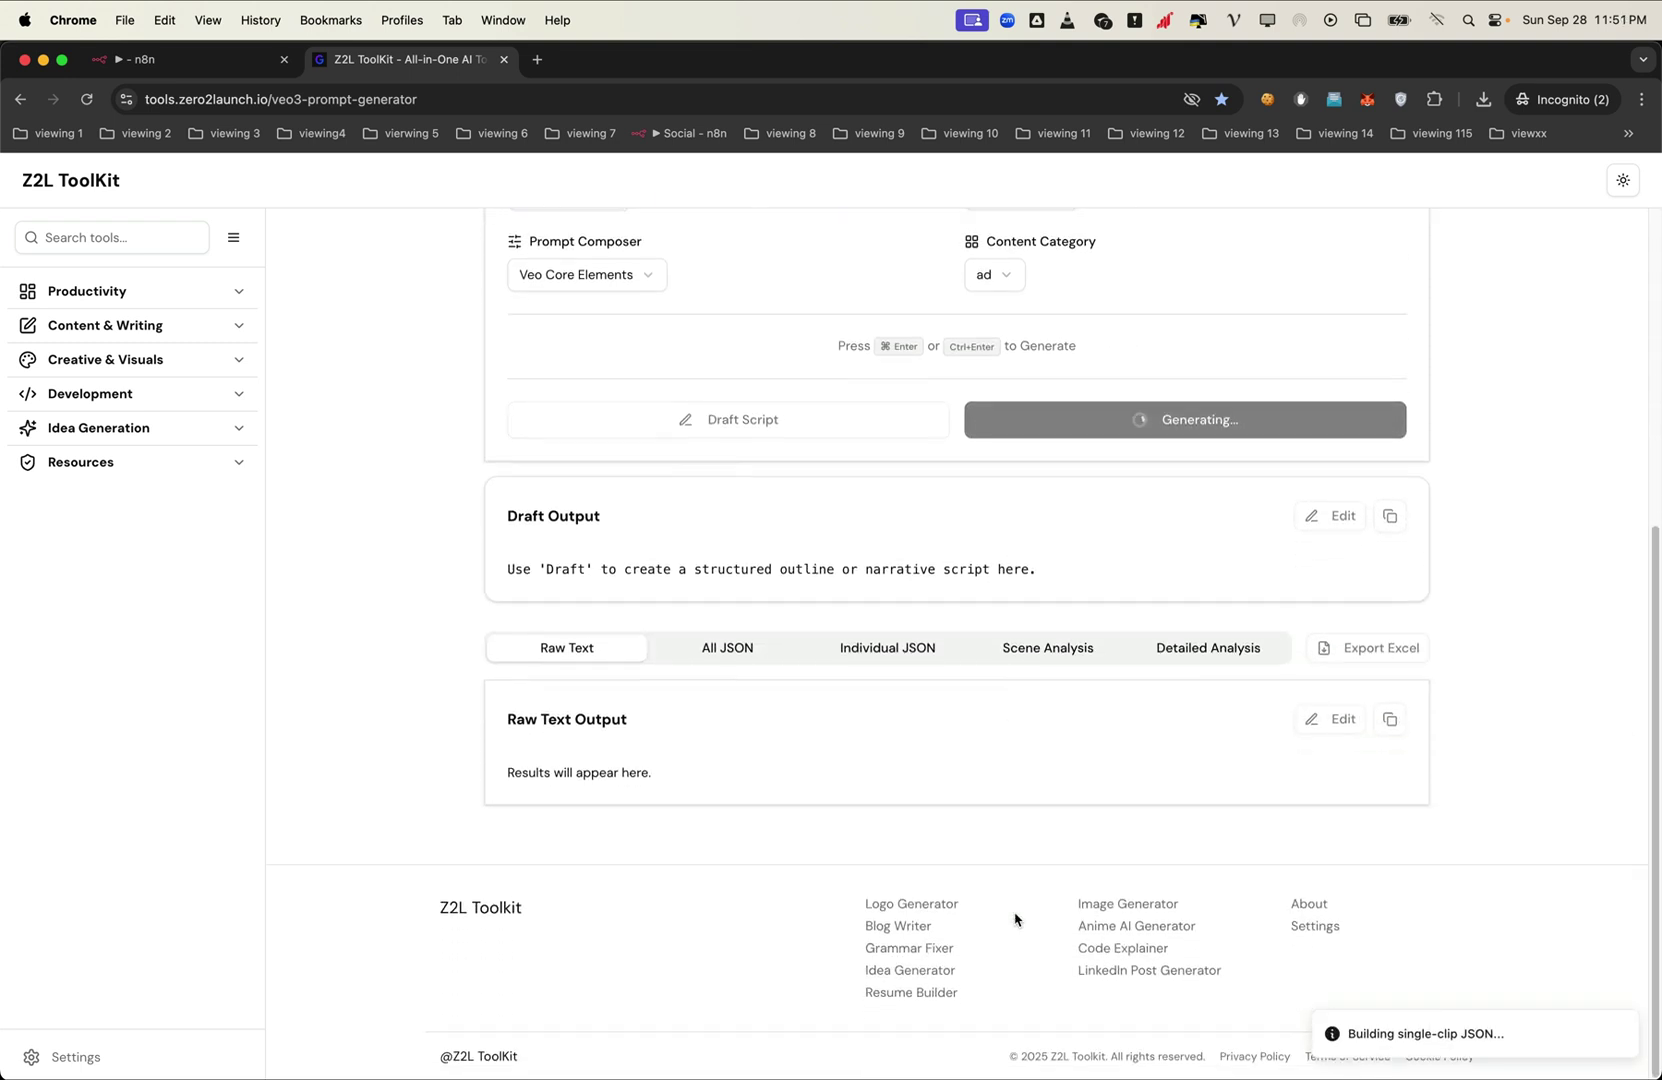
left_click(727, 650)
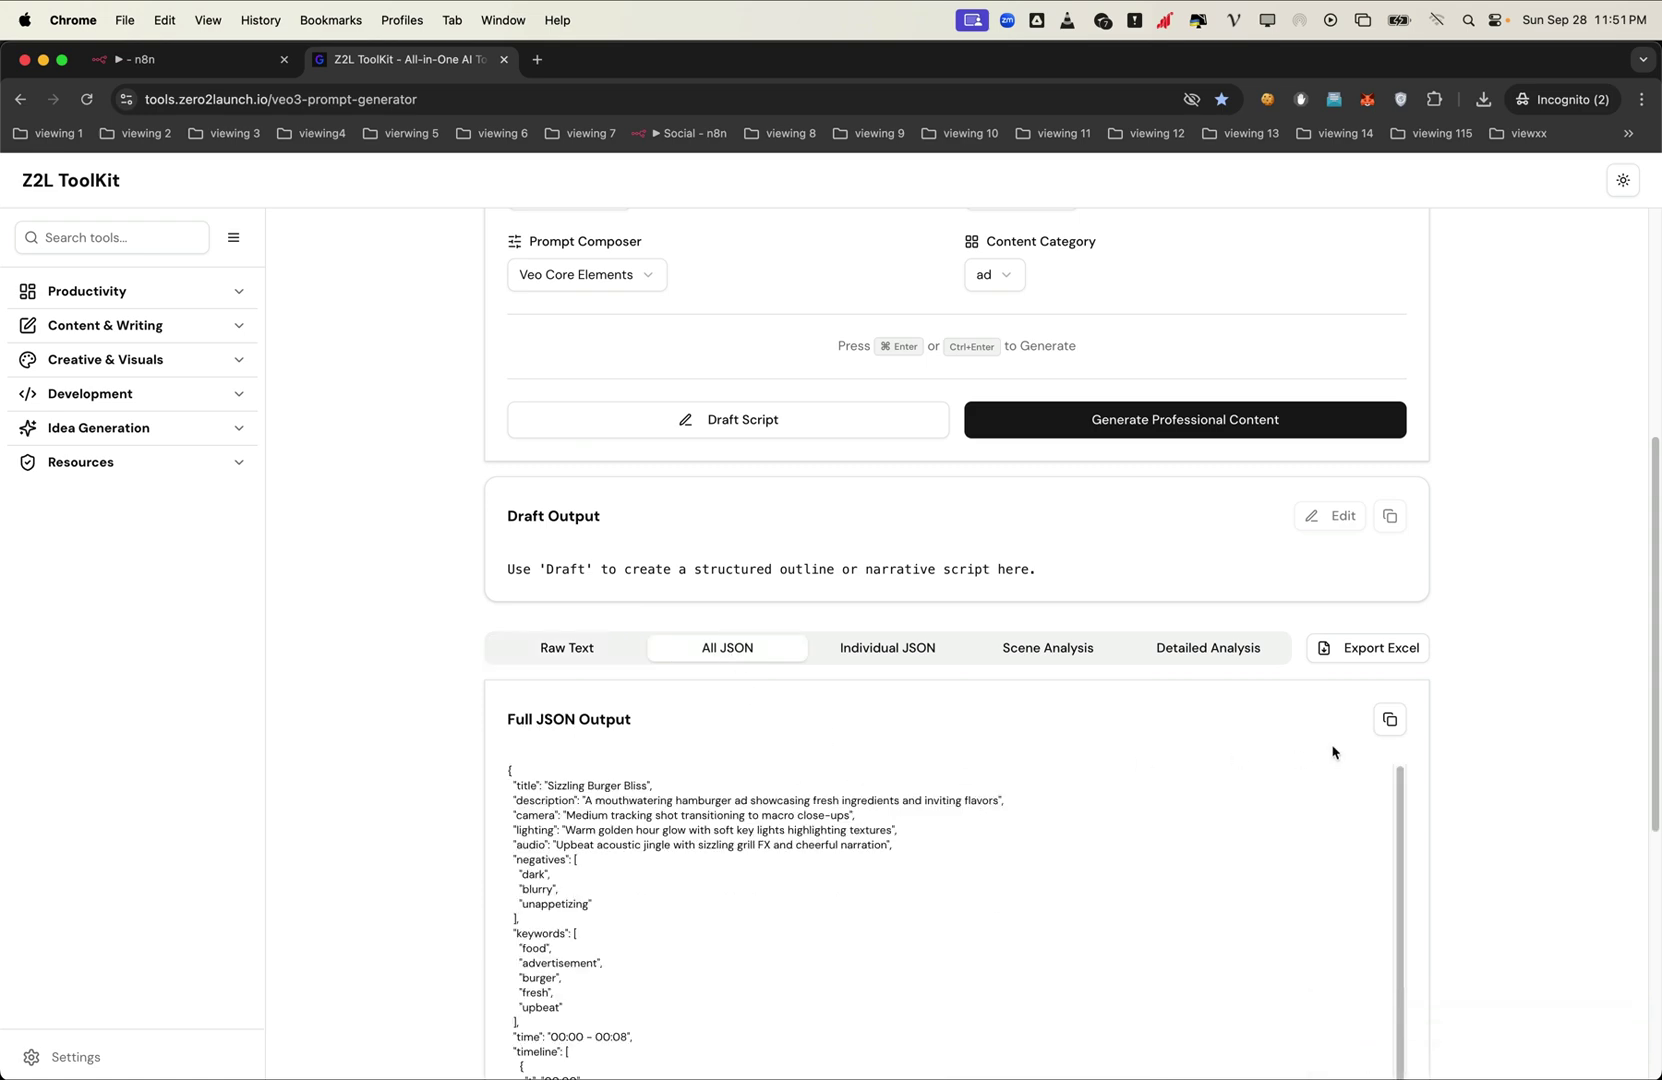
left_click(1389, 719)
- Replace the old robot prompt in the Edit Fields node with the pasted Sizzling Burger Bliss JSON
left_click(223, 66)
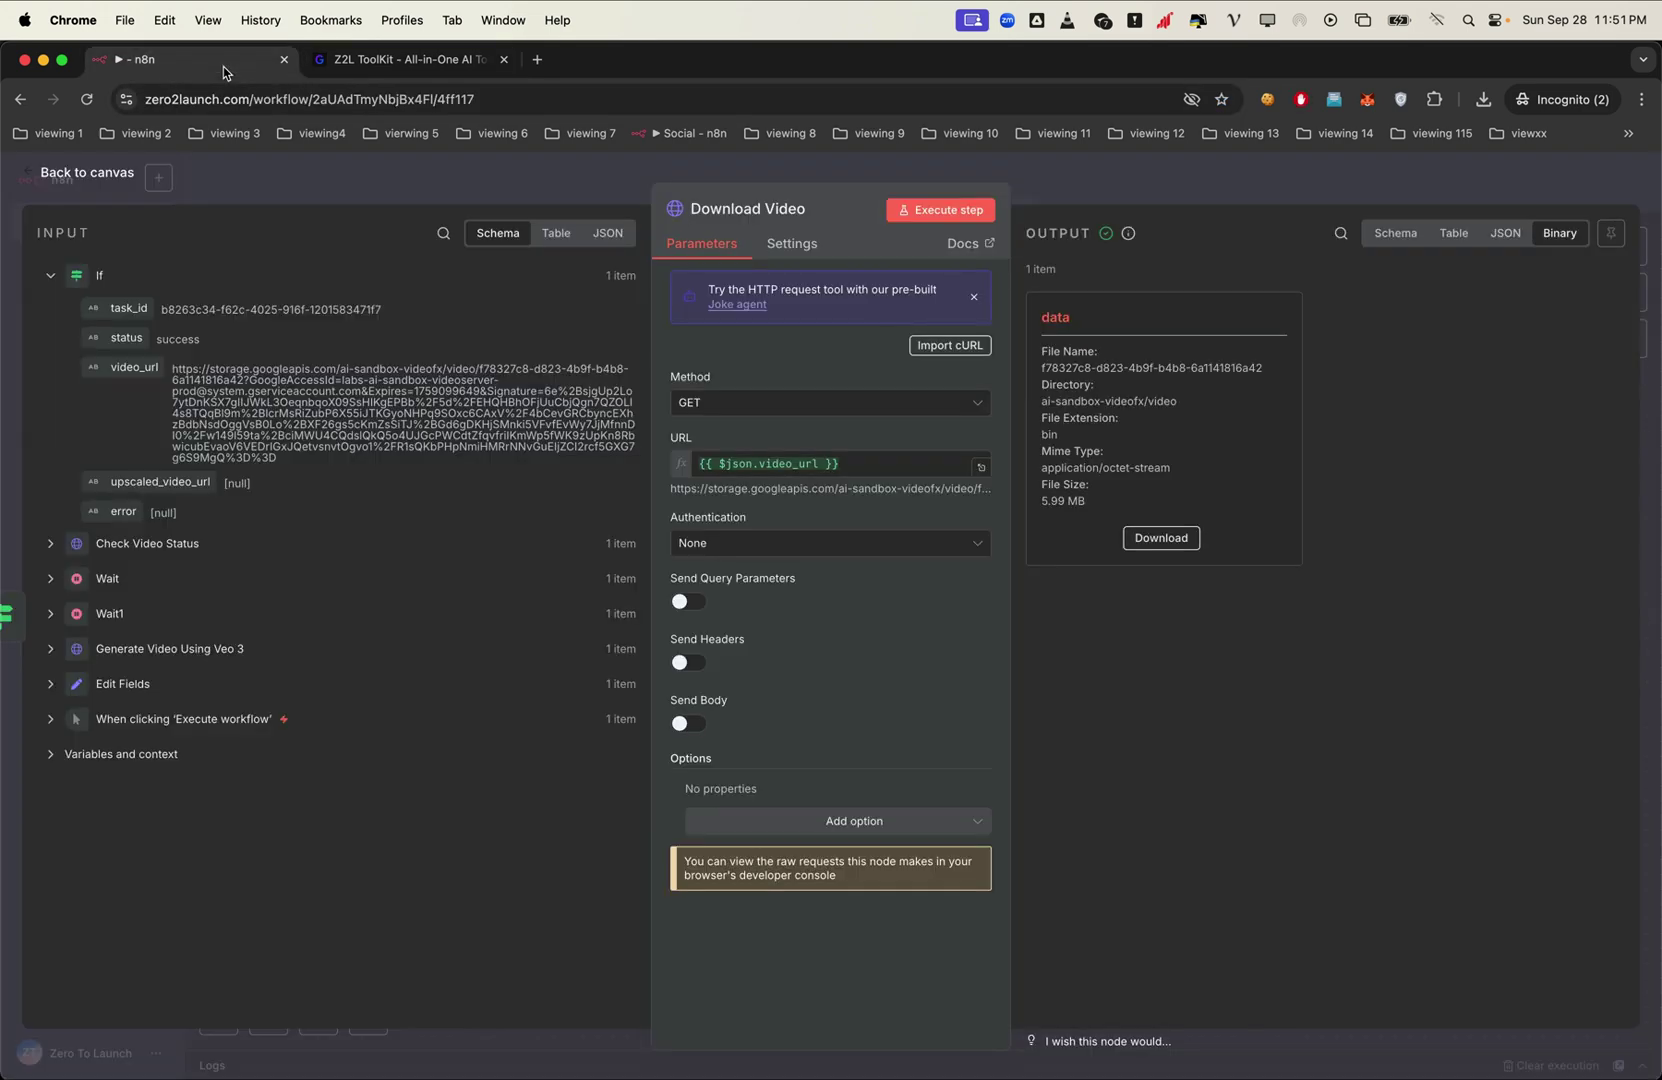
key("Escape")
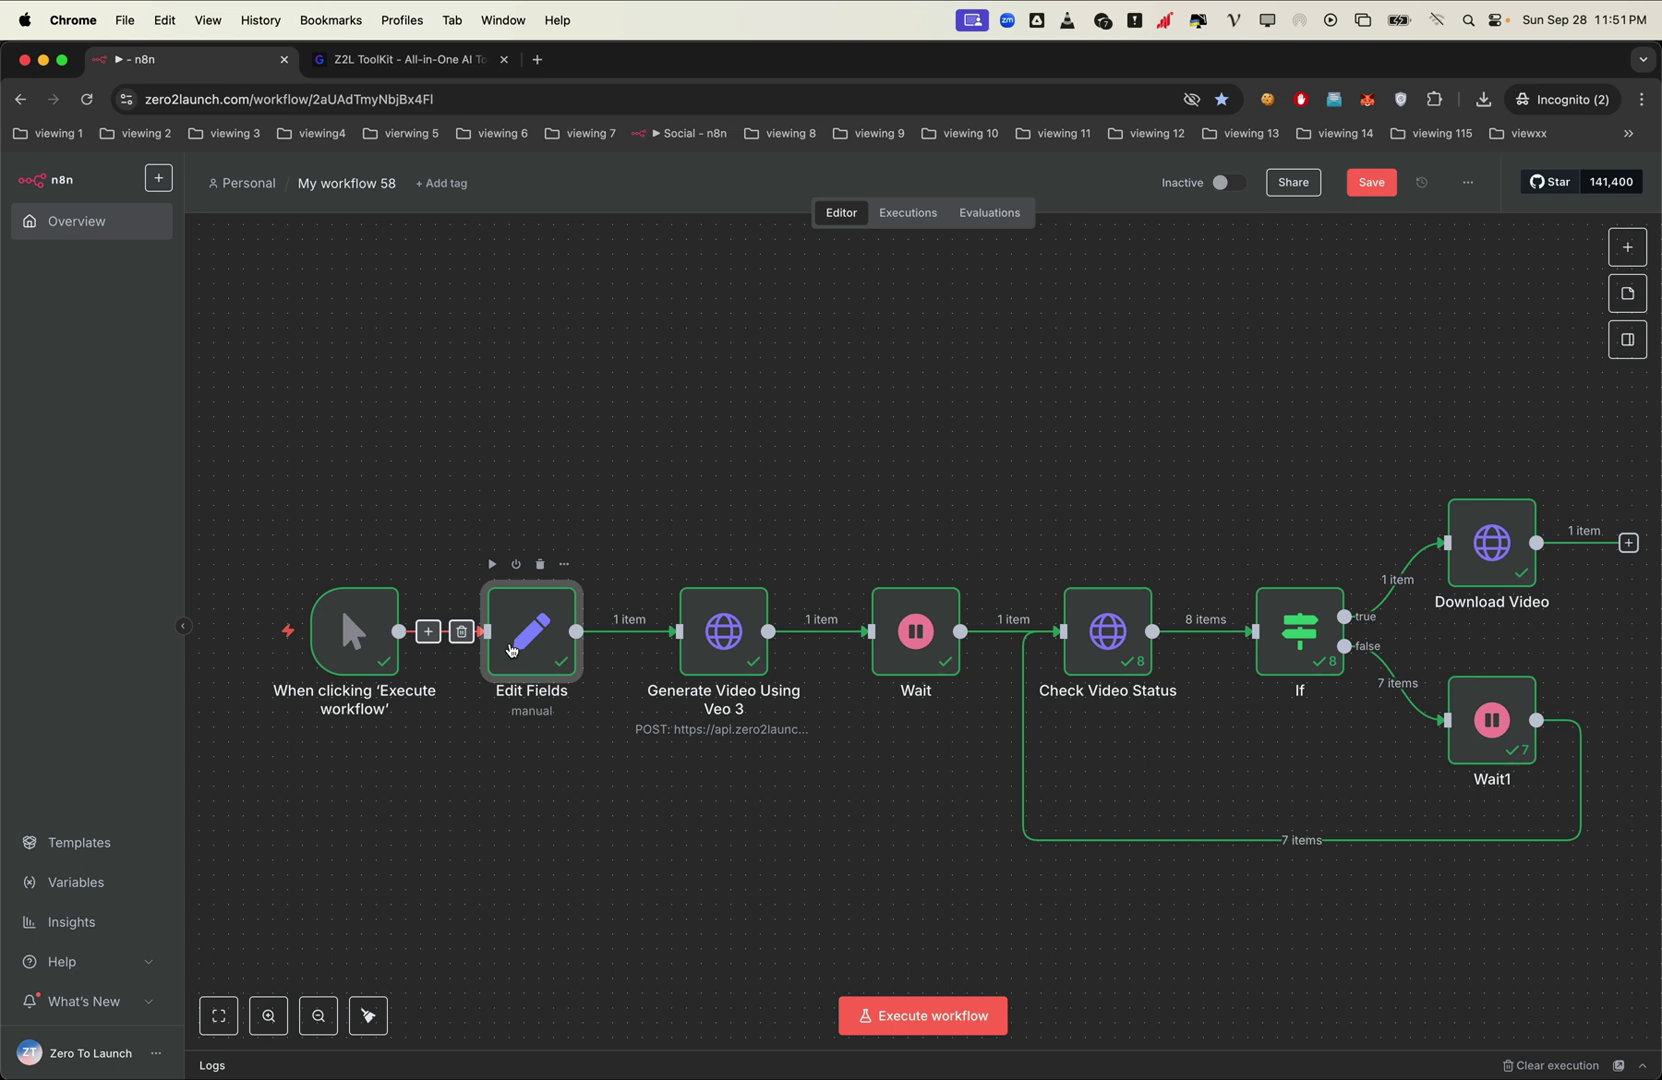
double_click(511, 650)
left_click(981, 448)
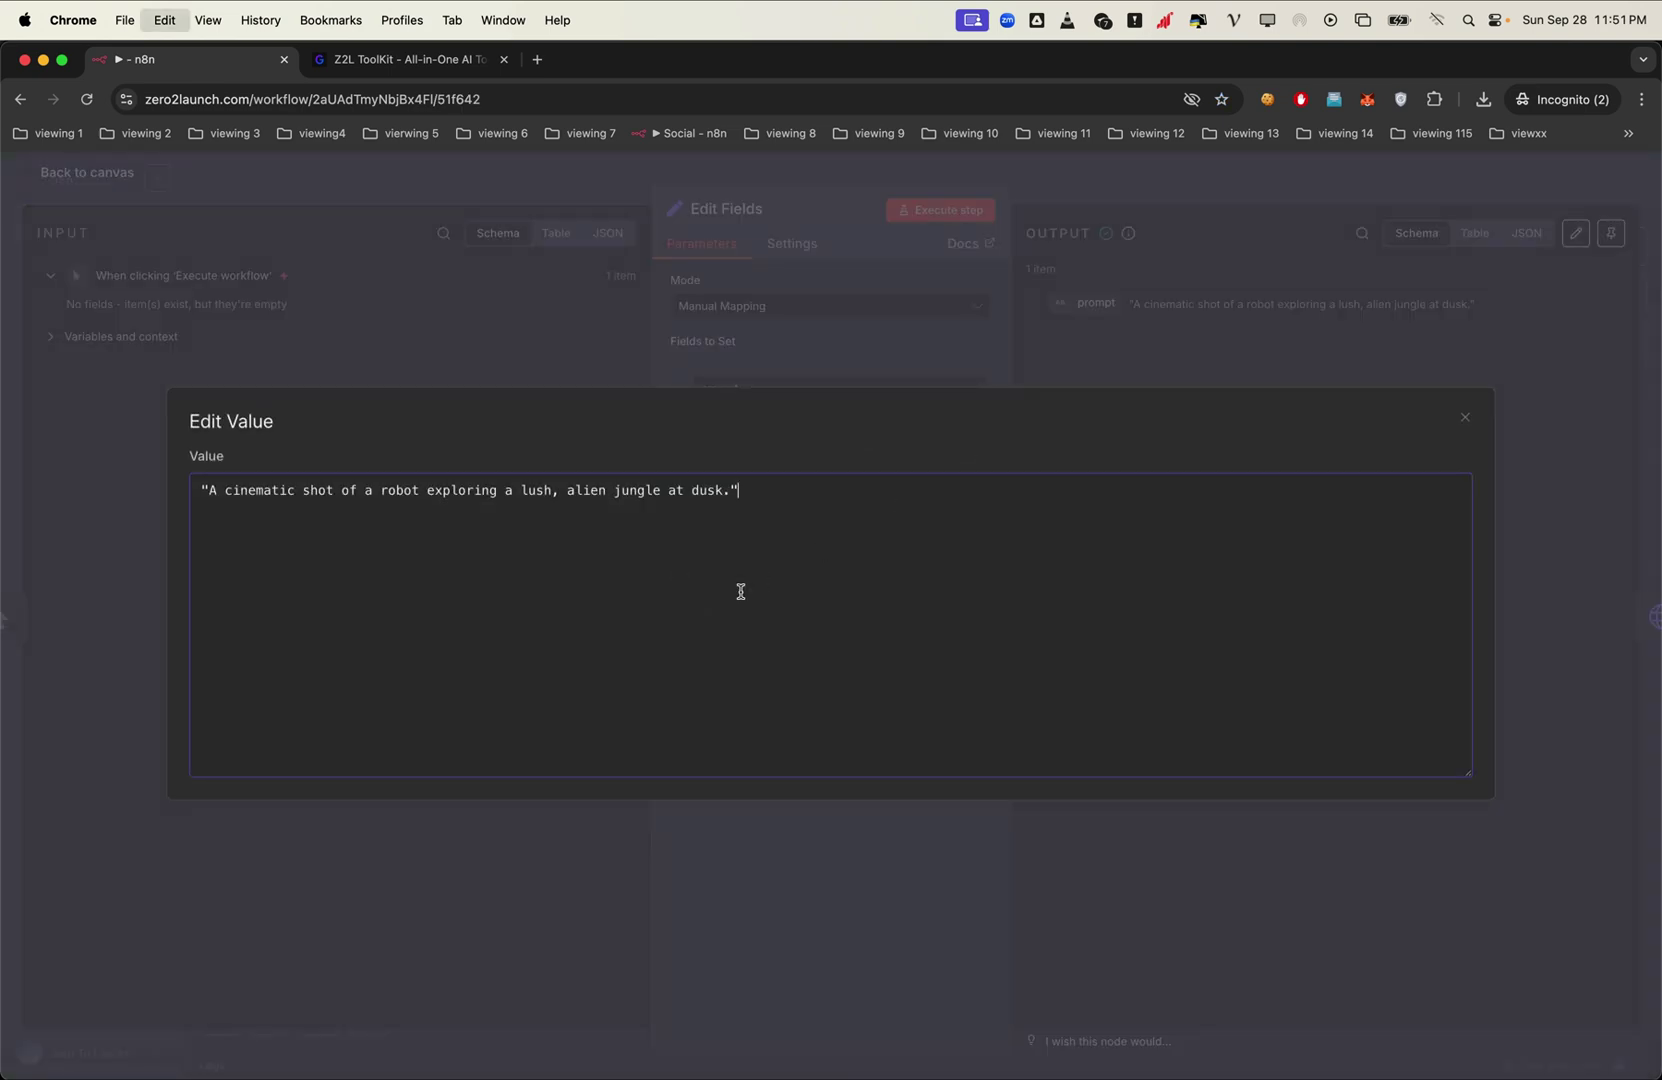
key("super+a")
key("super+v")
key("Escape")
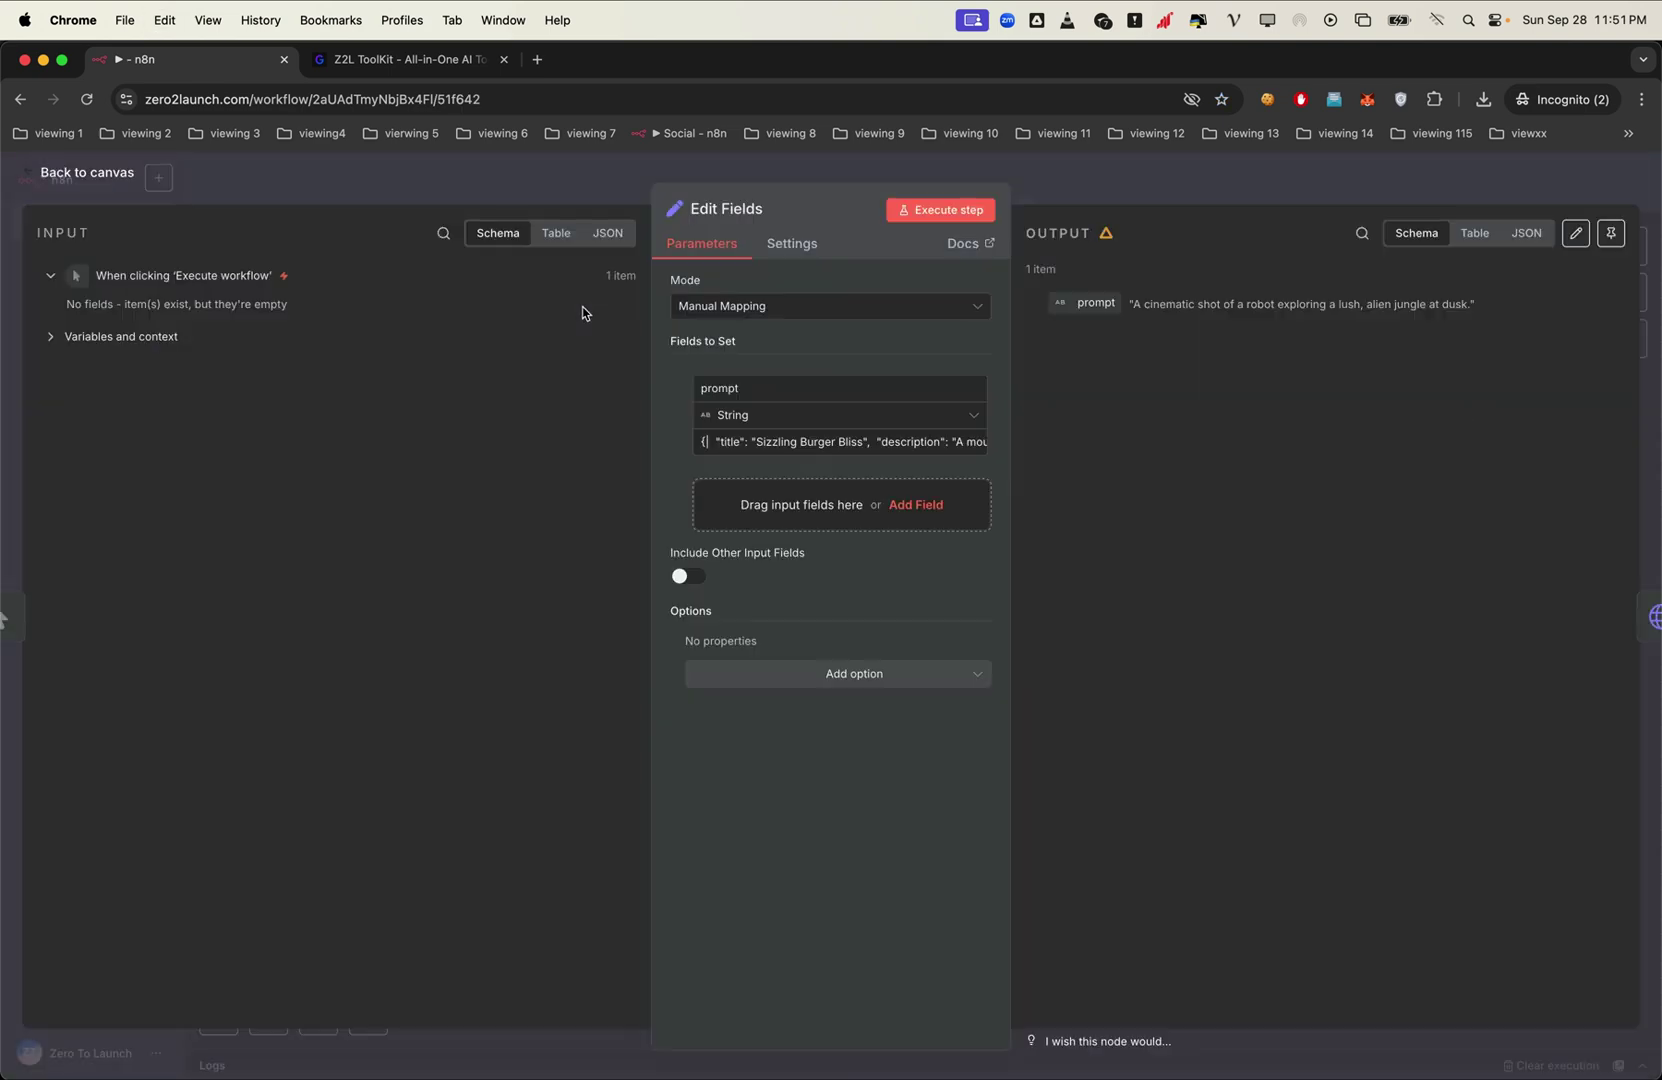
- Rerun the workflow and view the new 2.7 MB video in Download Video
key("Escape")
left_click(238, 632)
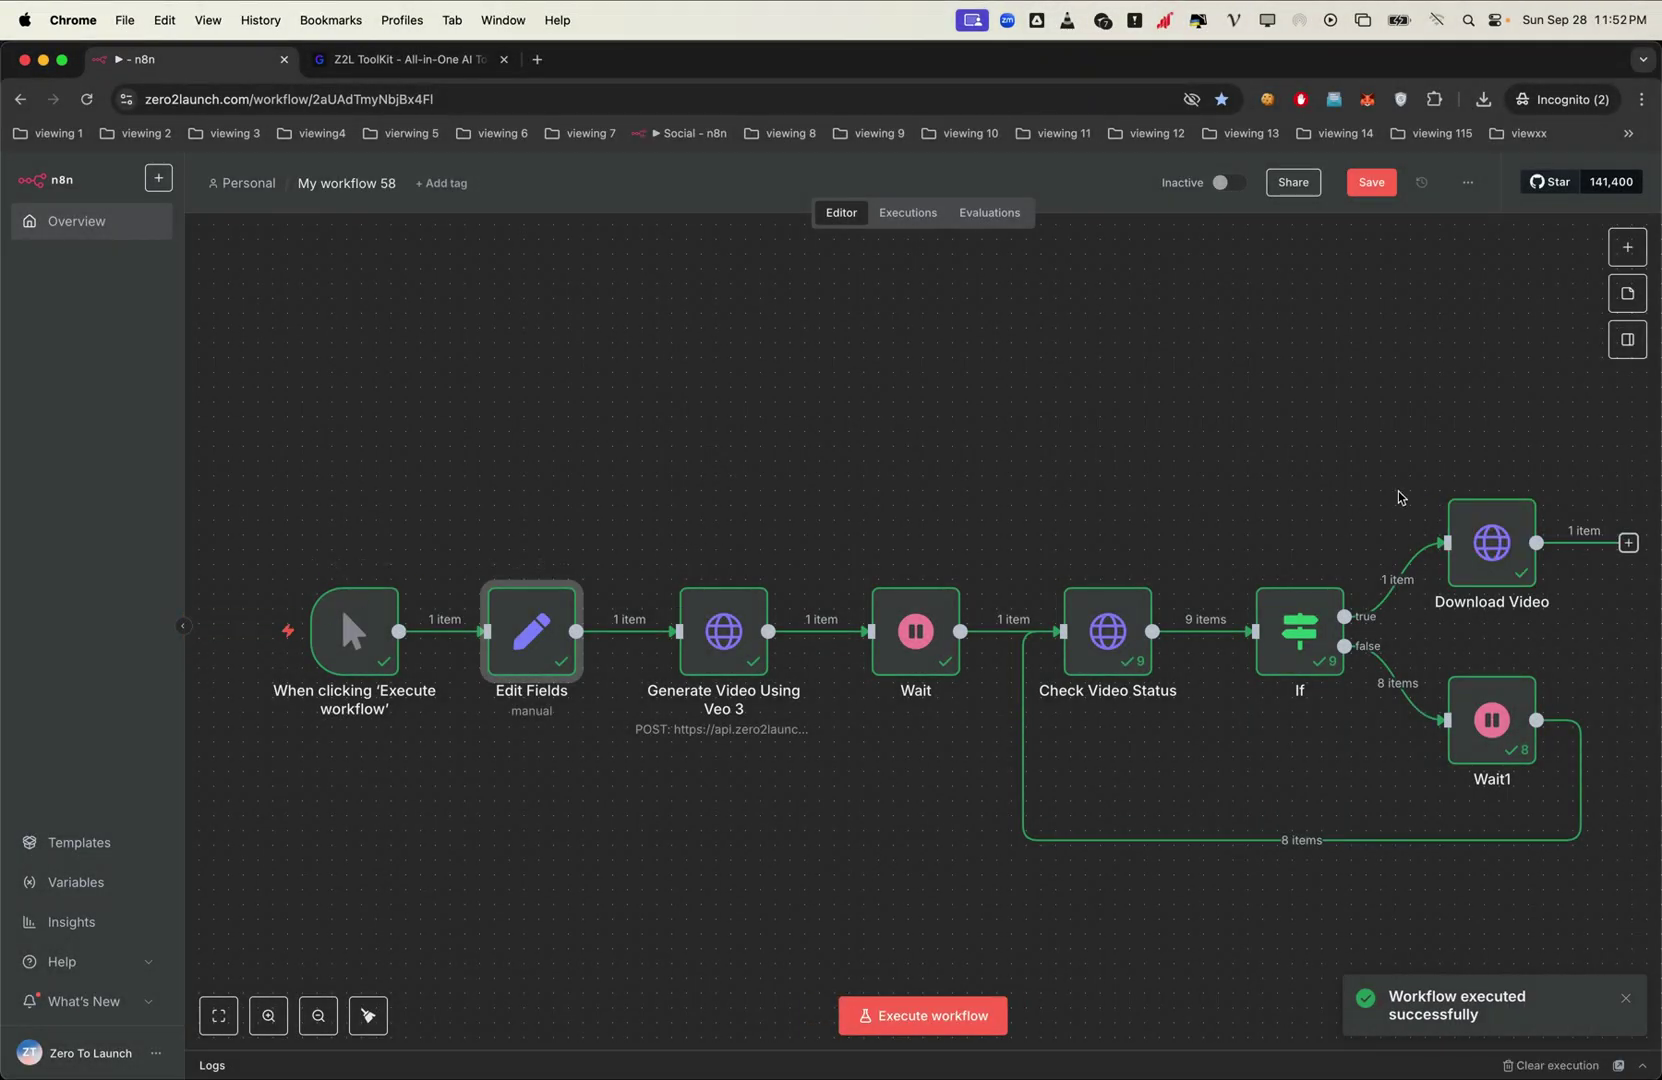
double_click(1516, 524)
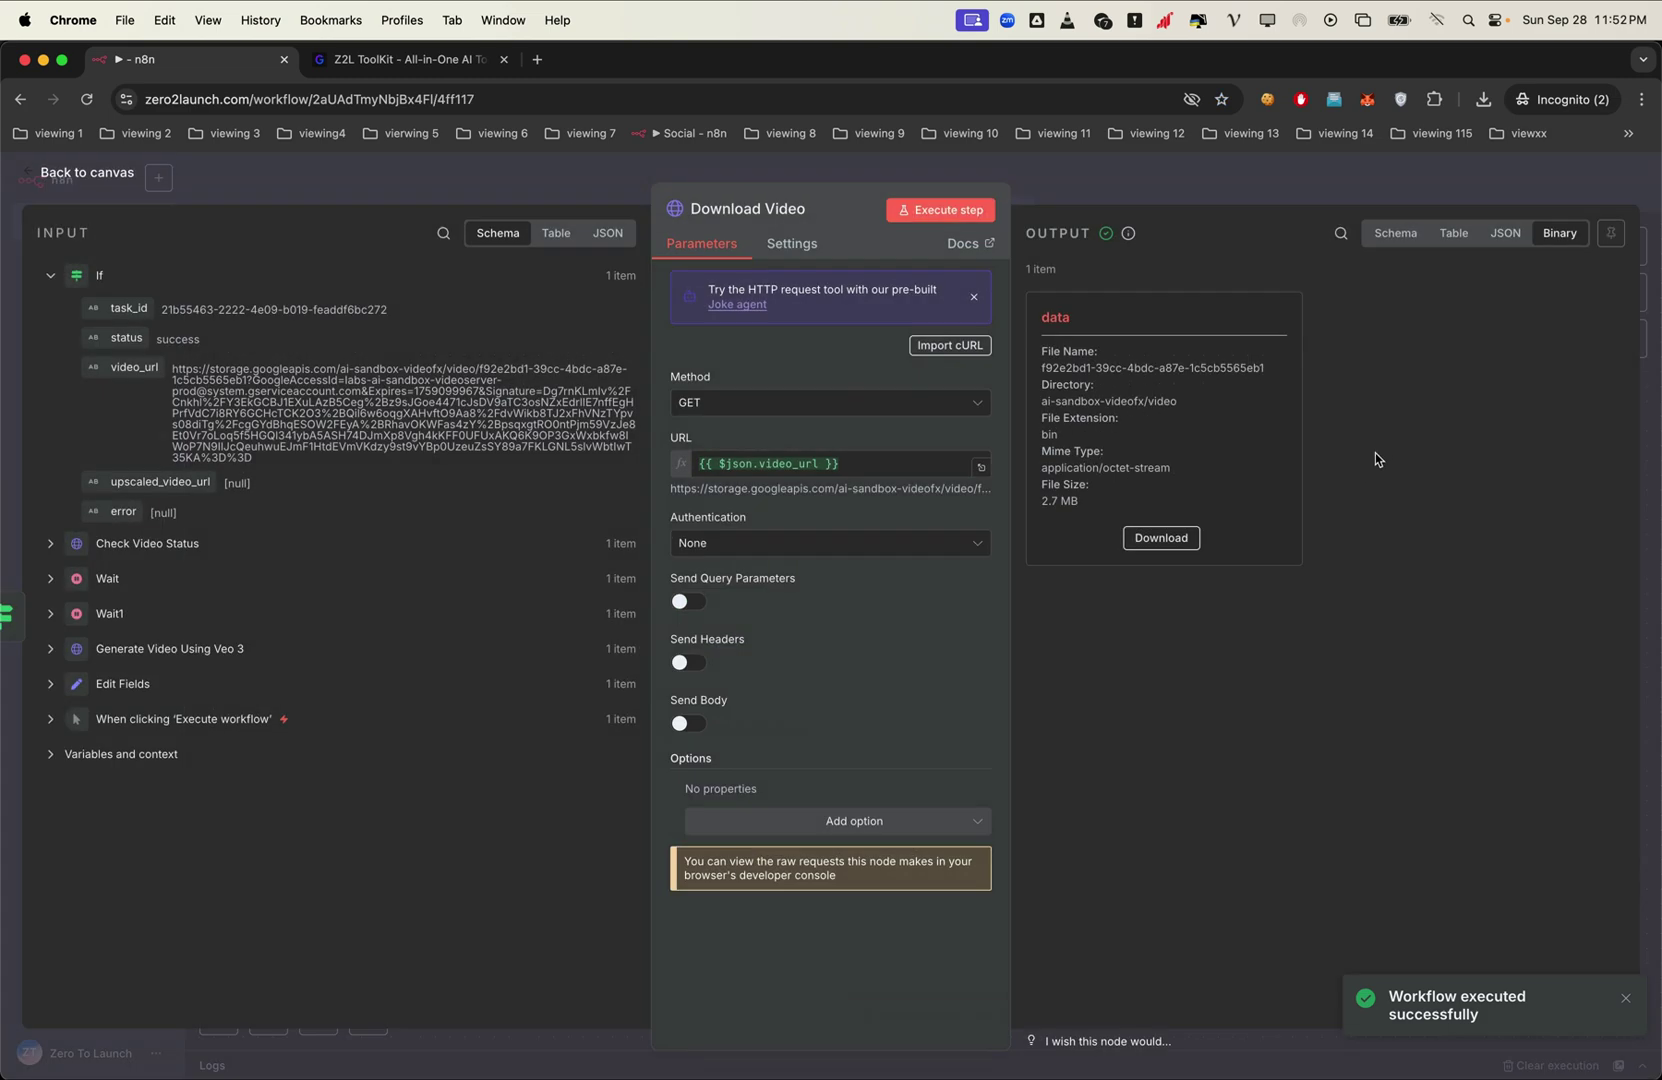
- Download the burger ad clip, play it in VLC despite the security warning, then close VLC
left_click(1161, 537)
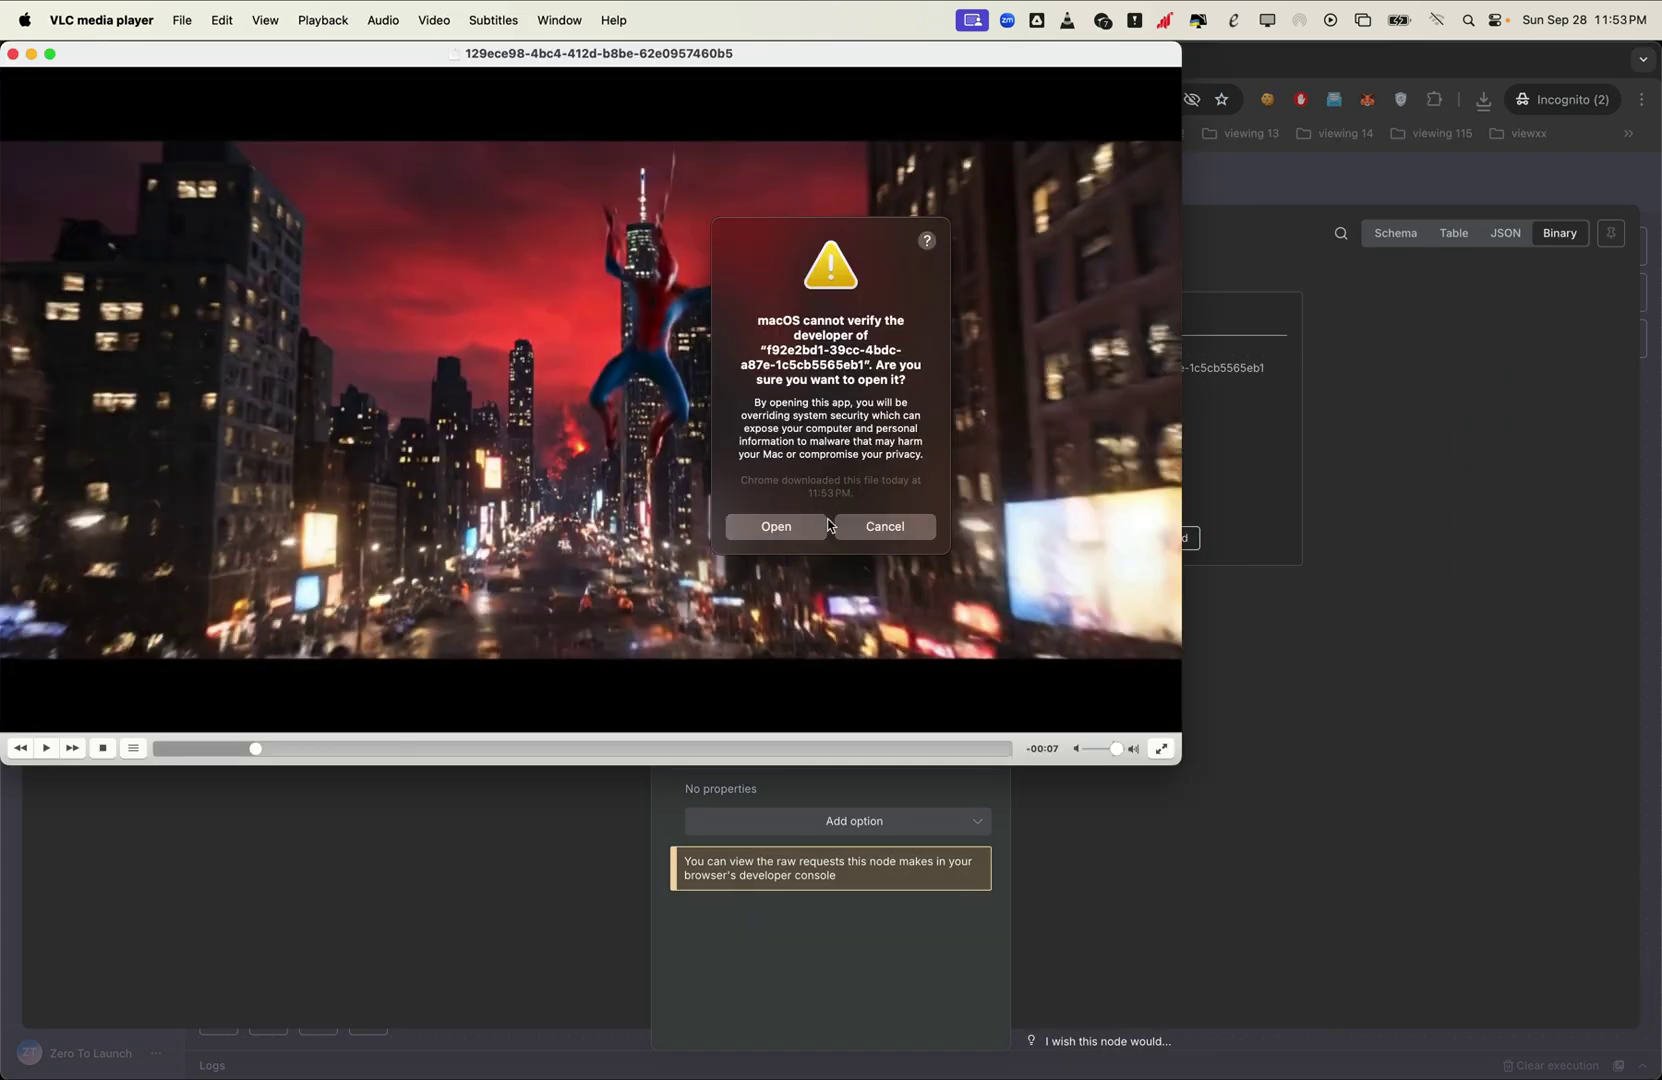
left_click(890, 524)
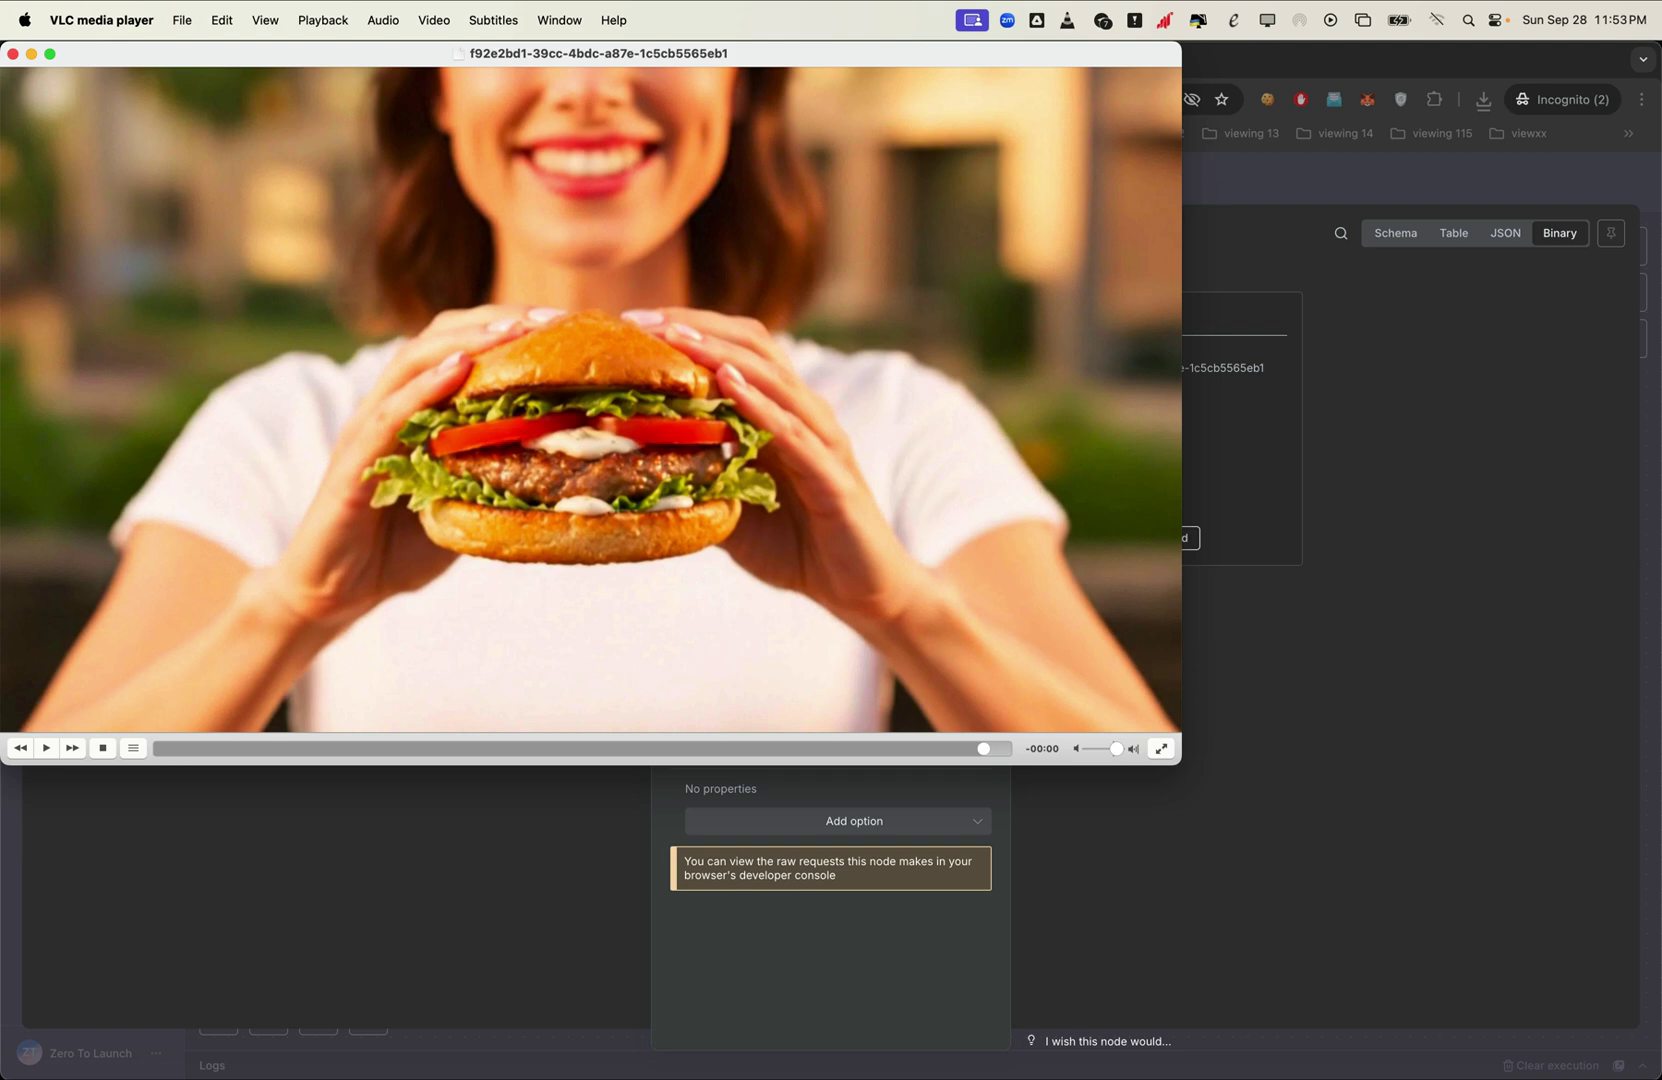
left_click(1308, 694)
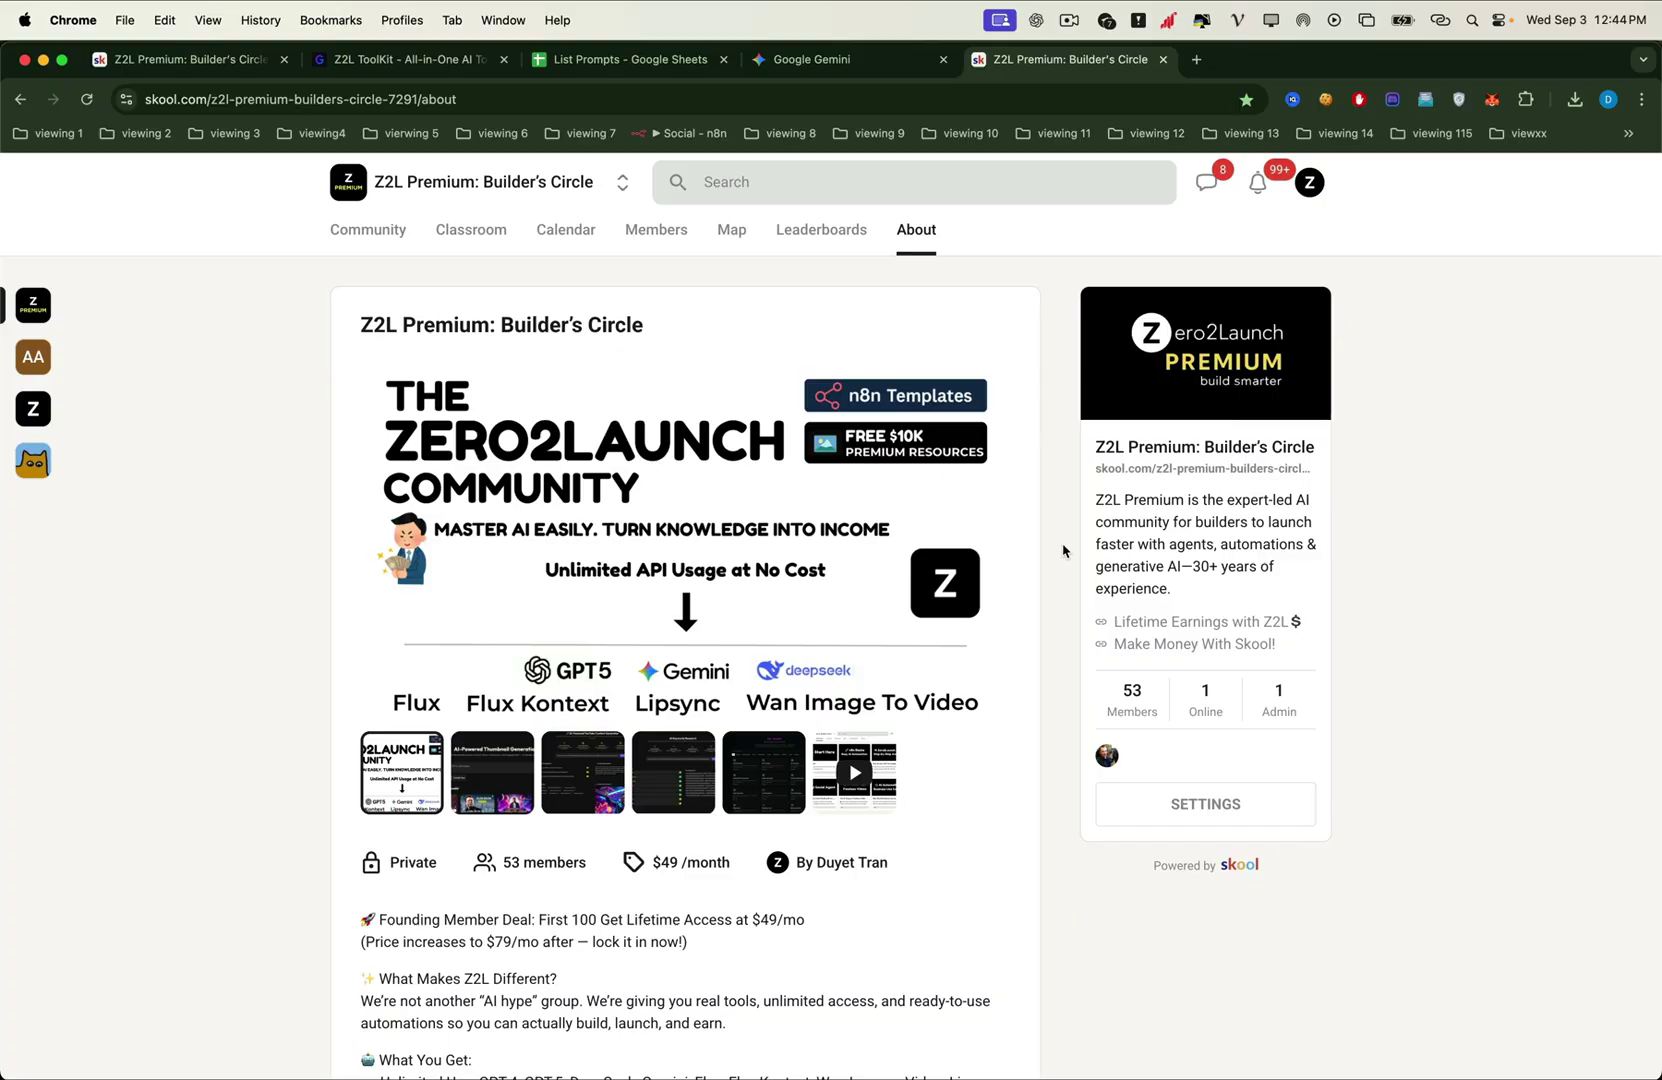
scroll(1063, 550, "down", 2)
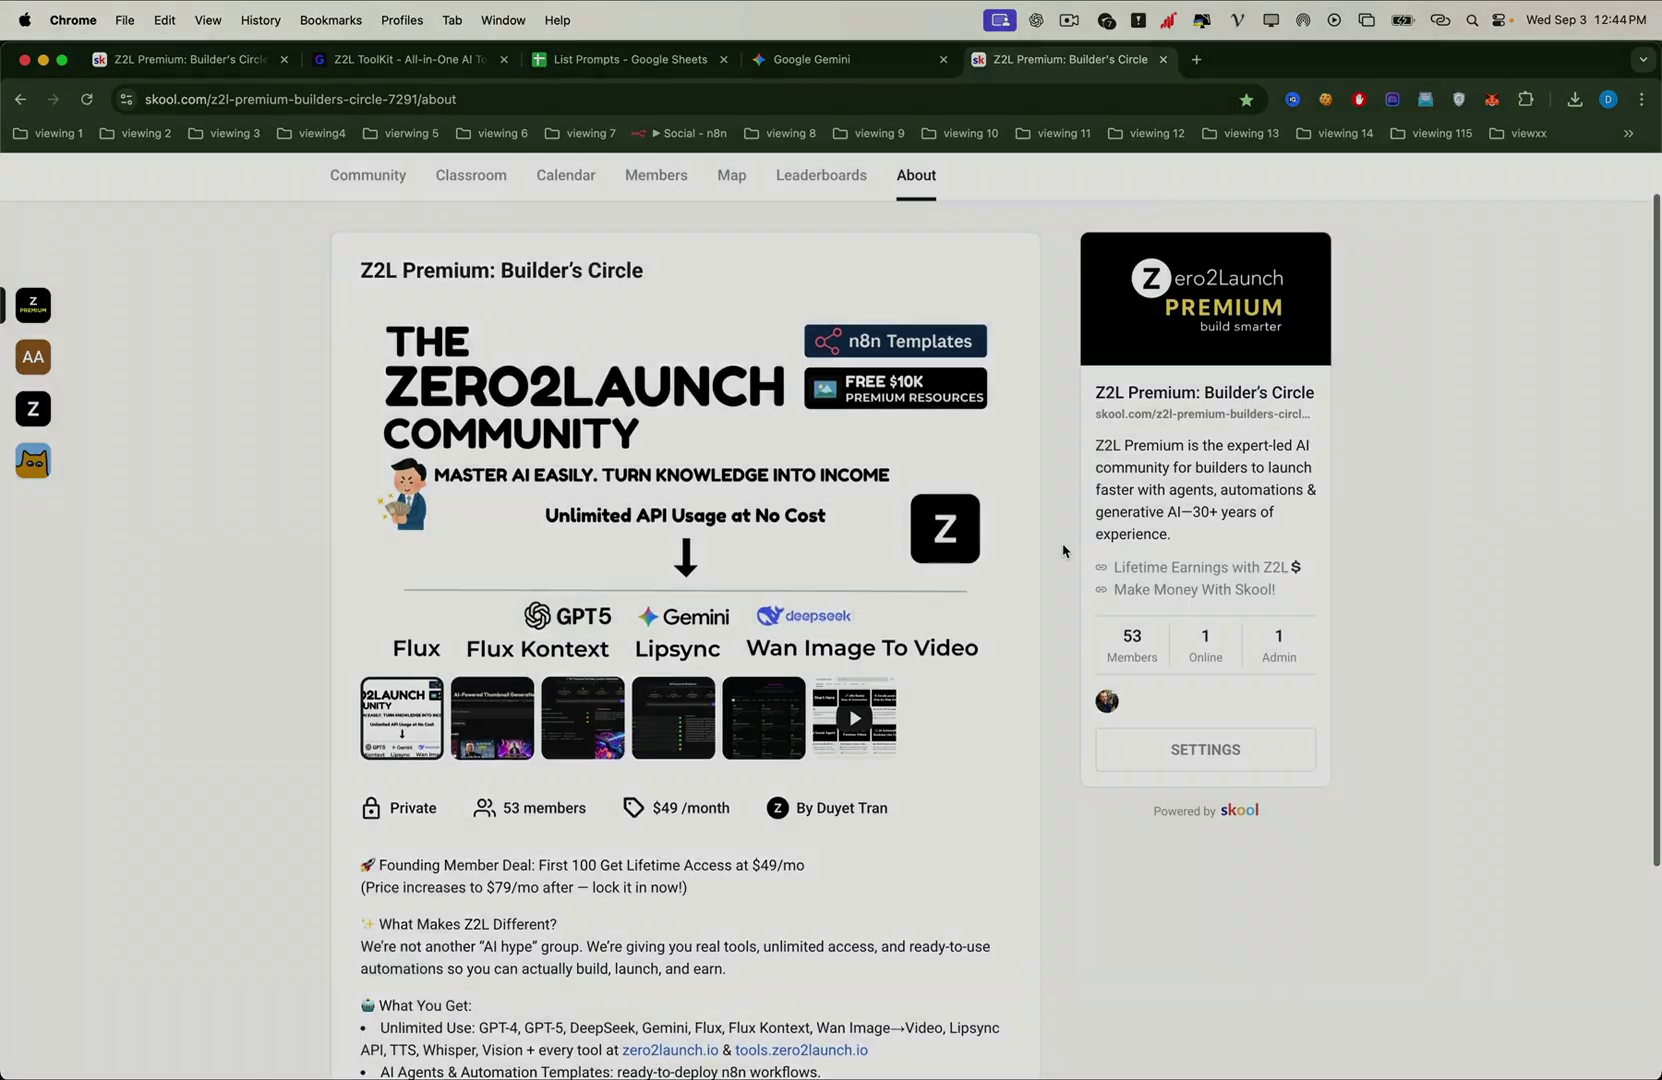